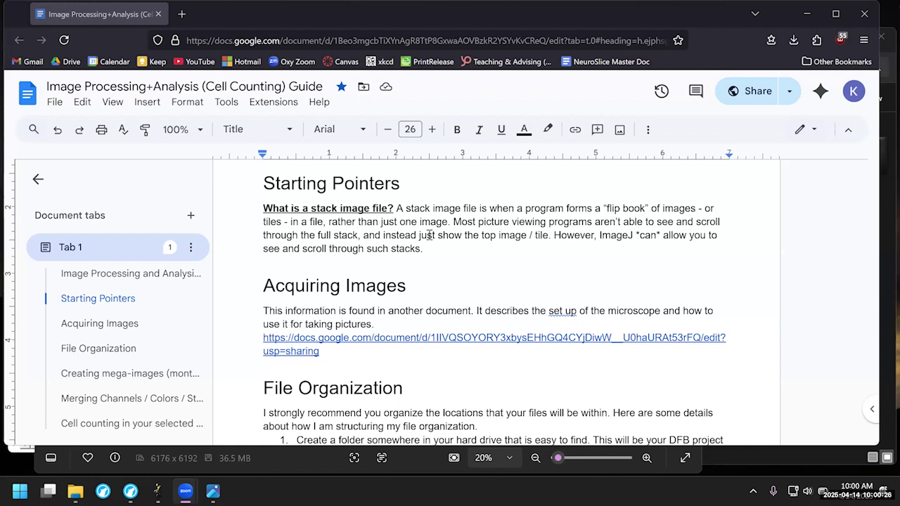
# Bring the Photos viewer showing sl1sec1dfb 2x3.tif in front of the Google Docs guide.
pyautogui.click(212, 491)
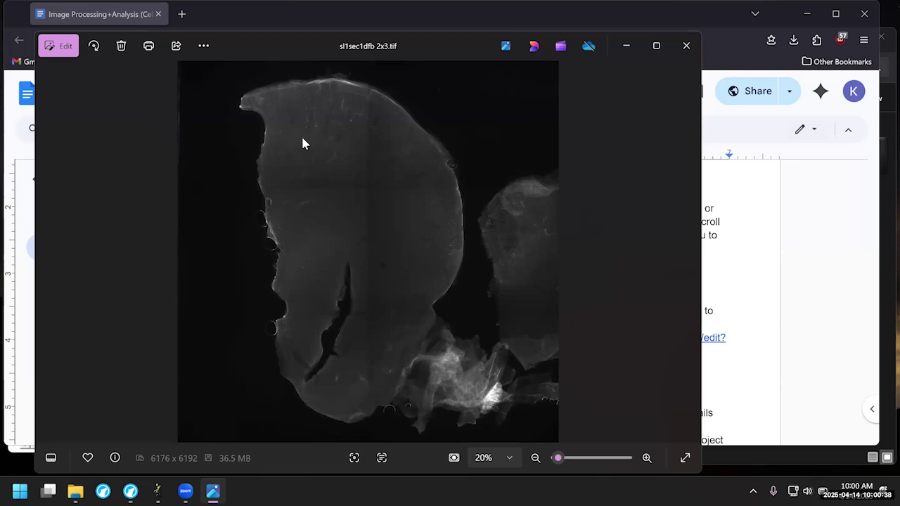
# Zoom the DFB mosaic to 51%, pan around the tissue's upper edge, then zoom back to 20% and return to the guide.
pyautogui.scroll(5, 367, 131)
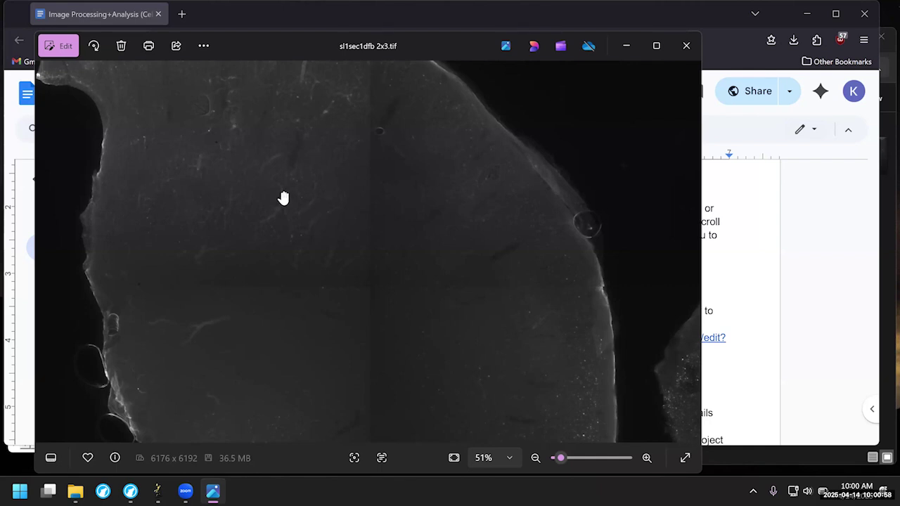
pyautogui.moveTo(247, 192); pyautogui.dragTo(365, 281)
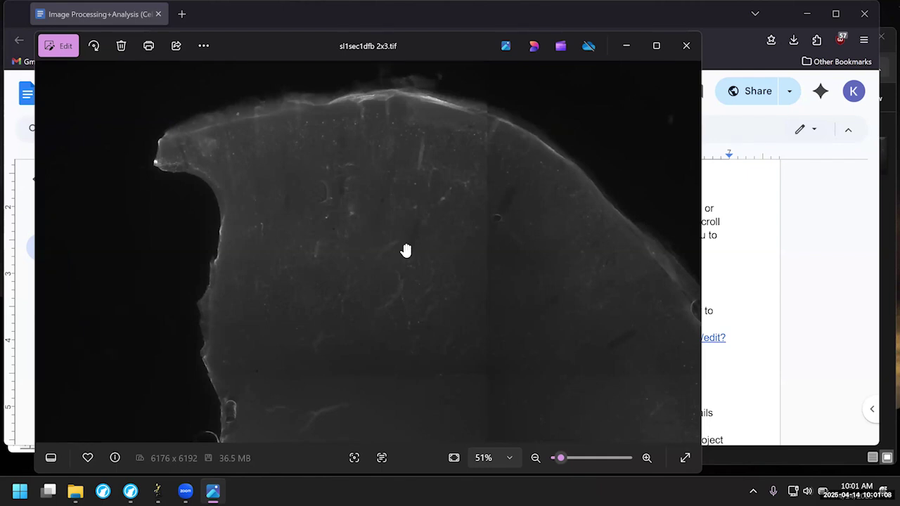
pyautogui.moveTo(362, 250); pyautogui.dragTo(342, 205)
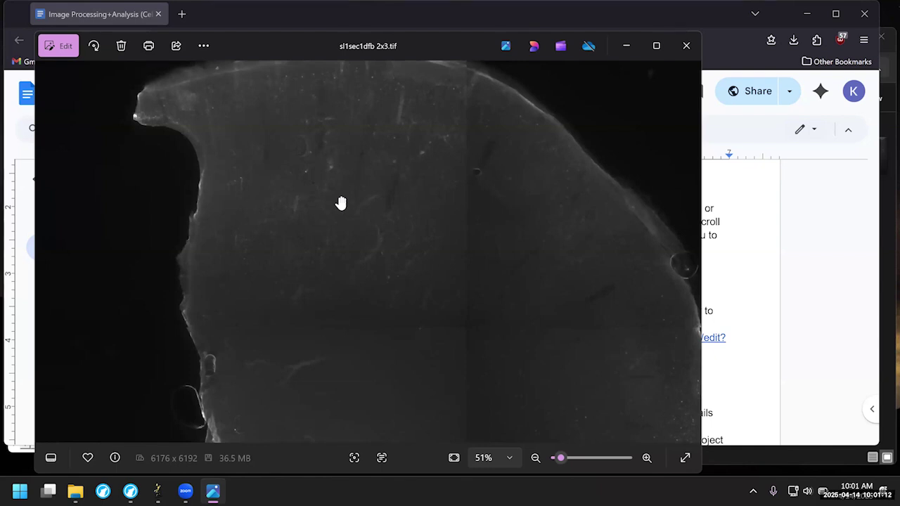
pyautogui.moveTo(363, 204); pyautogui.dragTo(352, 254)
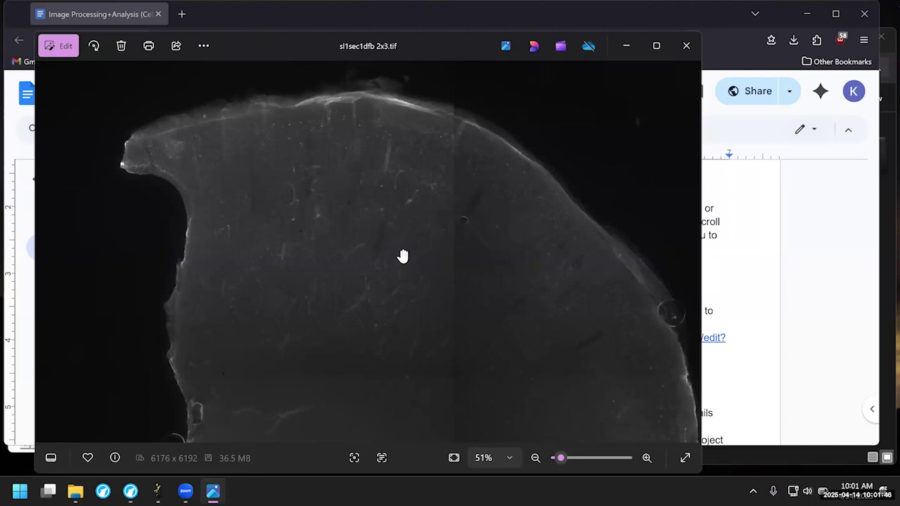
pyautogui.scroll(-3, 402, 256)
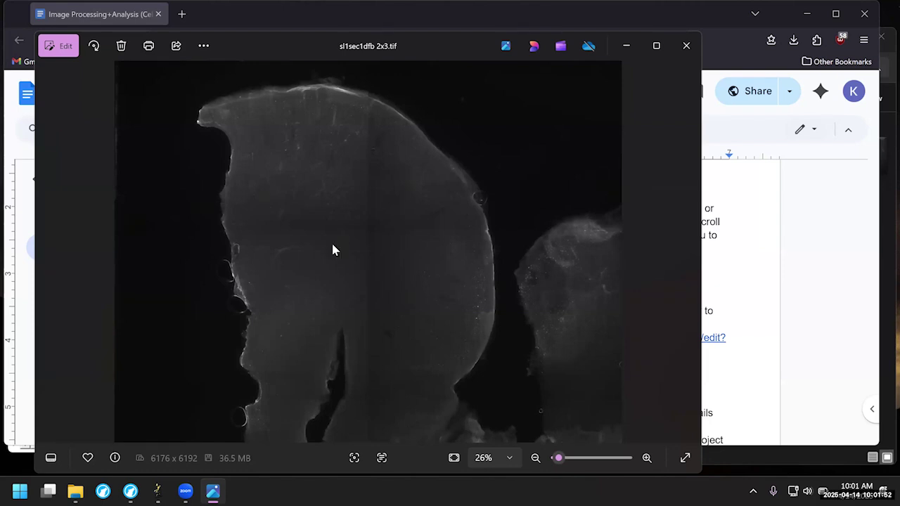
pyautogui.scroll(-1, 333, 249)
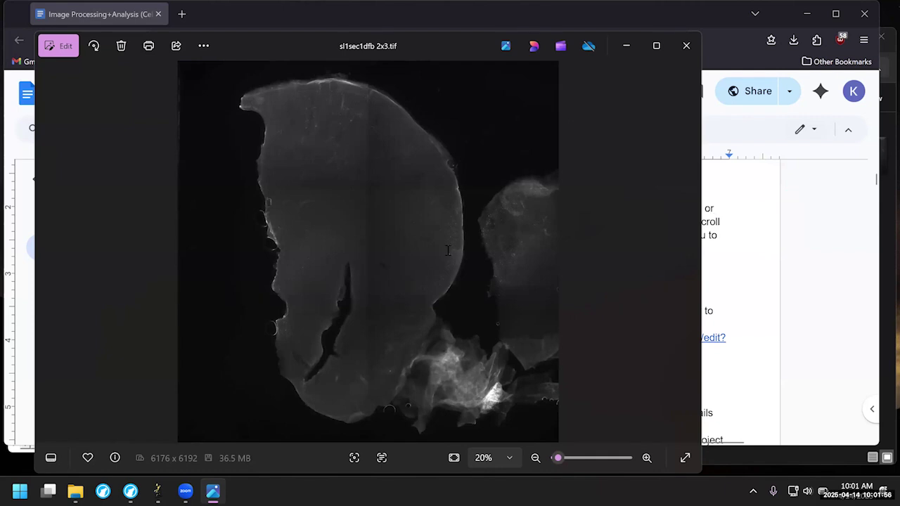
pyautogui.hotkey('alt', 'Tab')
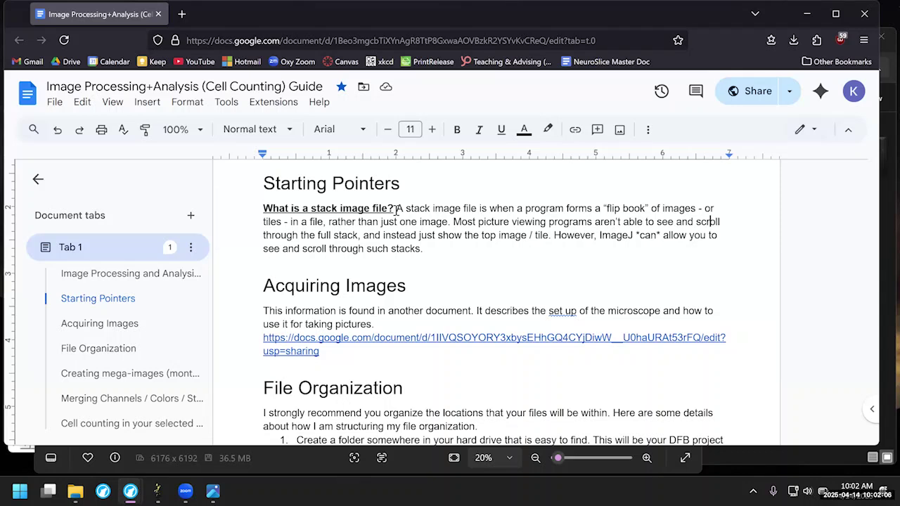
# Highlight the 'A stack image file…' definition sentence in the guide, then deselect it.
pyautogui.click(397, 209)
pyautogui.moveTo(471, 214); pyautogui.dragTo(720, 221)
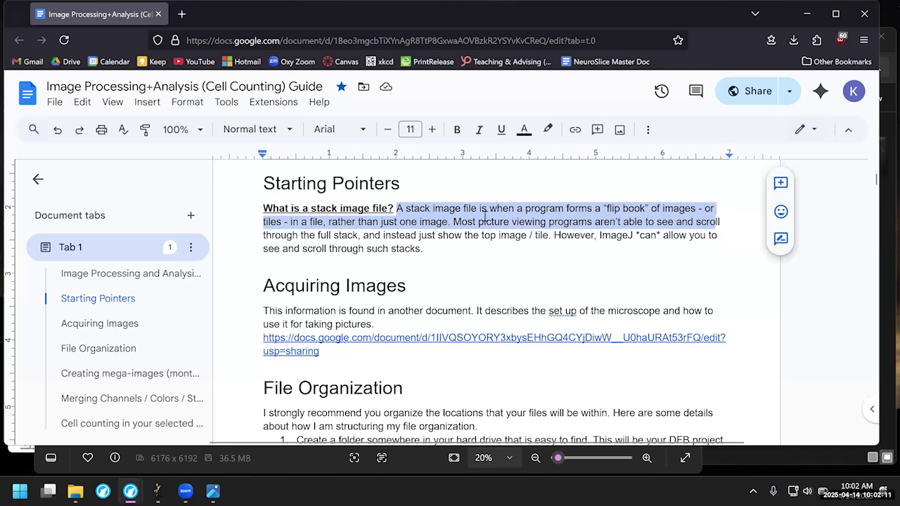
pyautogui.click(448, 223)
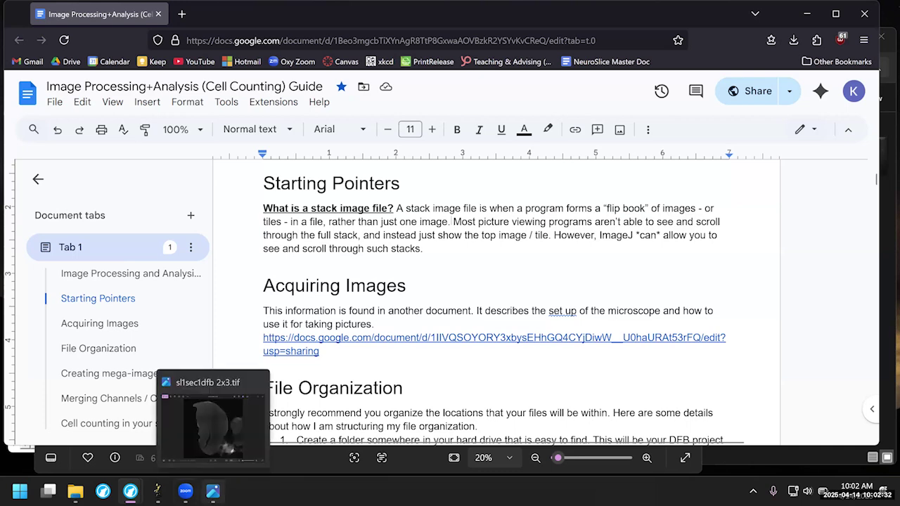
# Bring the SL1SEC2_DAPI2x4 stack window forward and move it up and to the right.
pyautogui.moveTo(186, 491)
pyautogui.moveTo(158, 490)
pyautogui.click(209, 421)
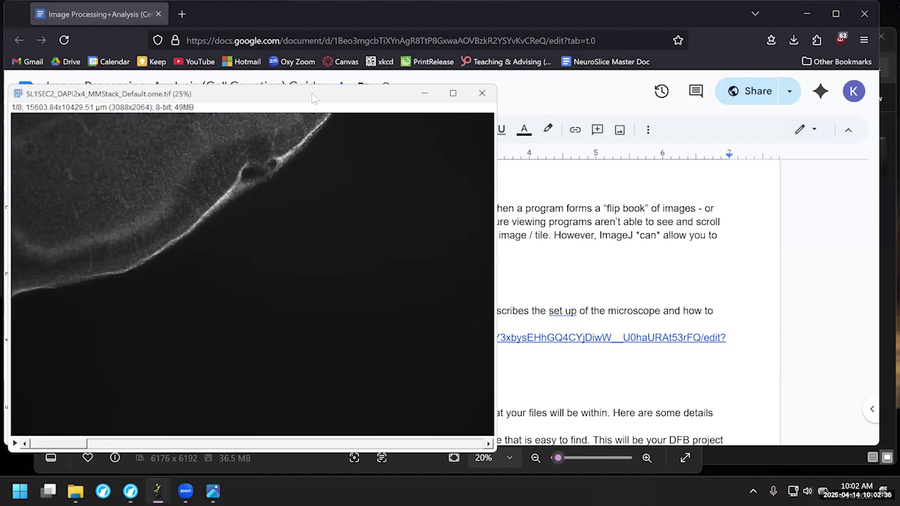
pyautogui.moveTo(317, 90); pyautogui.dragTo(346, 45)
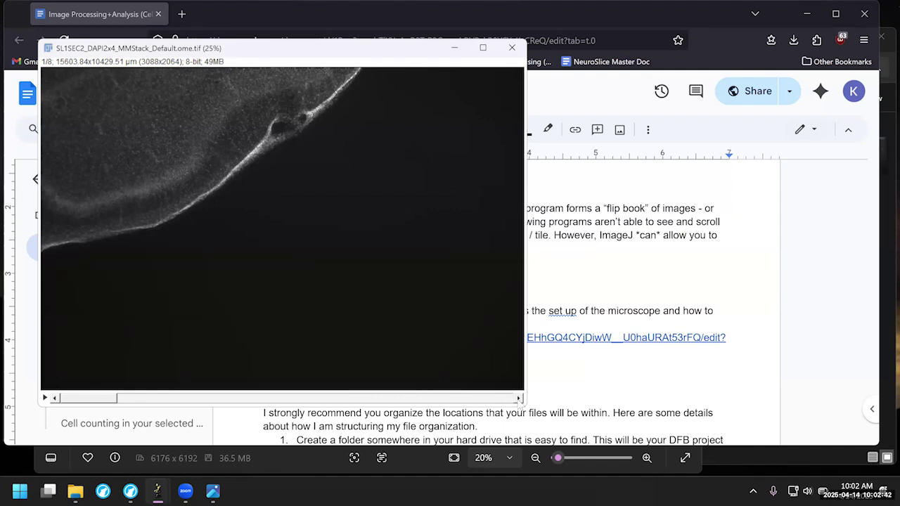
# Step the DAPI stack from slice 1 to 8/8, then drag the slider back to slice 1.
pyautogui.click(519, 398)
pyautogui.click(519, 399)
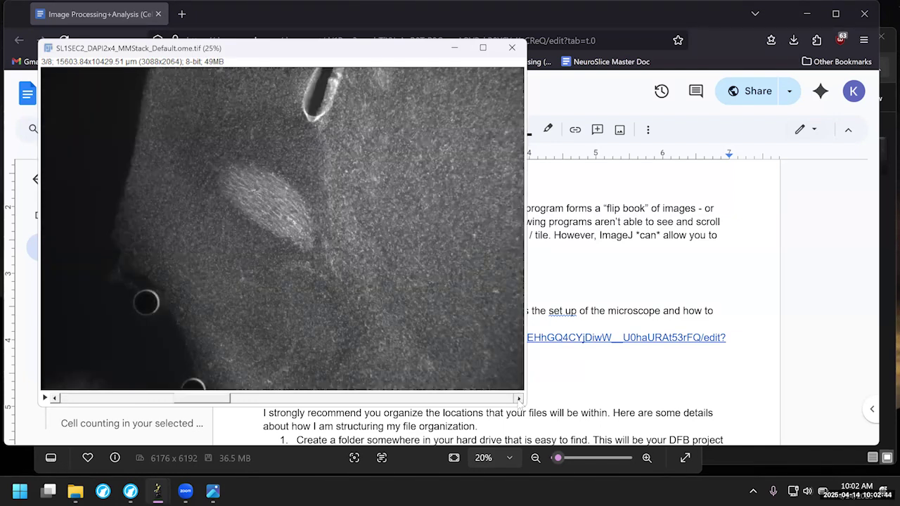
pyautogui.click(518, 399)
pyautogui.click(519, 399)
pyautogui.click(518, 399)
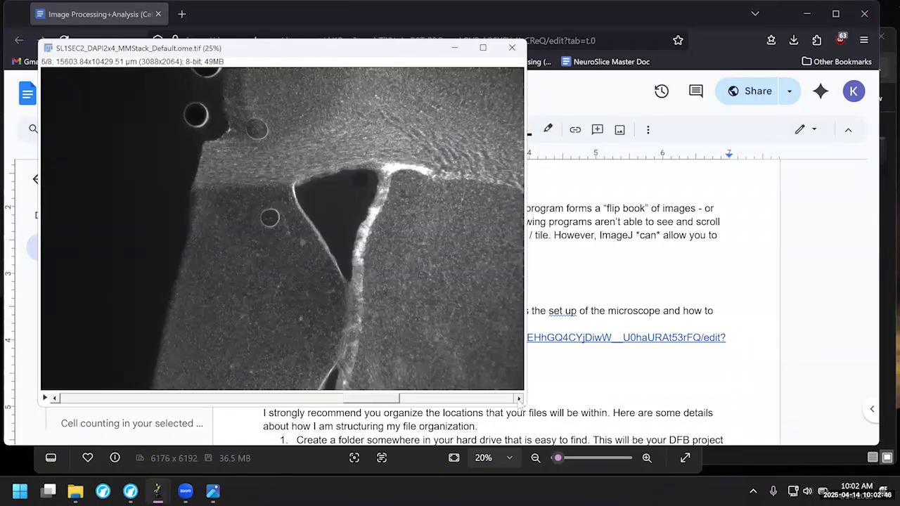
pyautogui.click(519, 399)
pyautogui.click(519, 398)
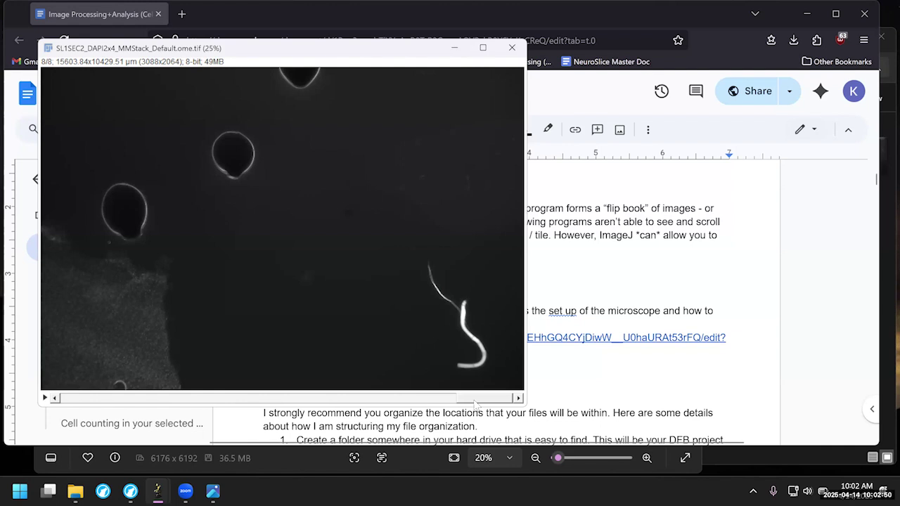
pyautogui.moveTo(475, 399); pyautogui.dragTo(92, 425)
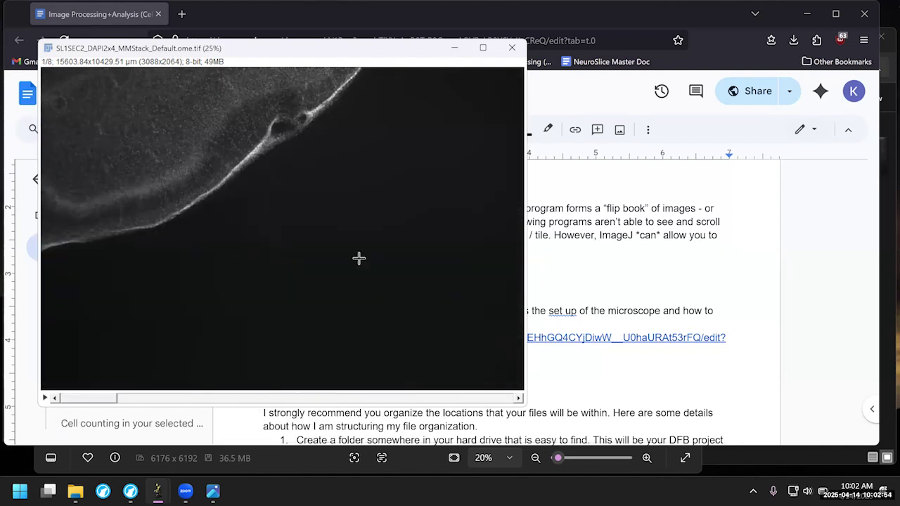
# Return to the guide and scroll to the File Organization section.
pyautogui.click(567, 280)
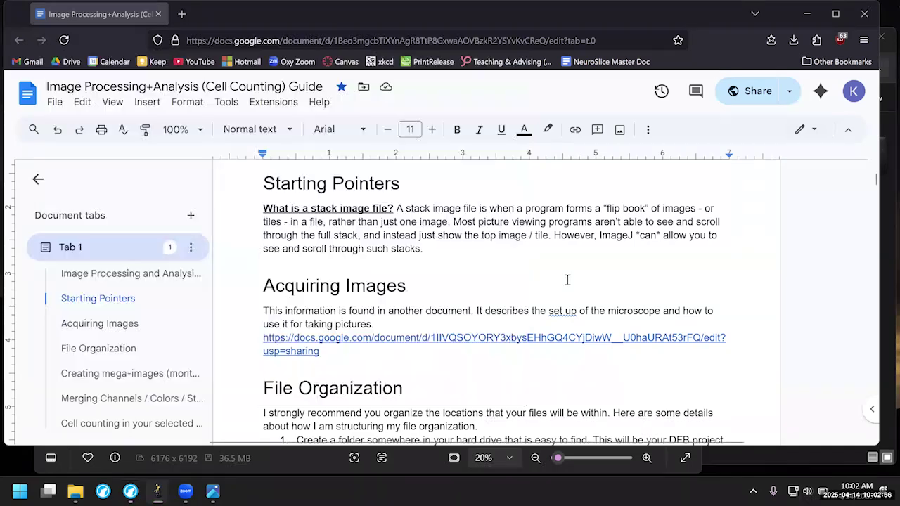
pyautogui.scroll(-2, 492, 295)
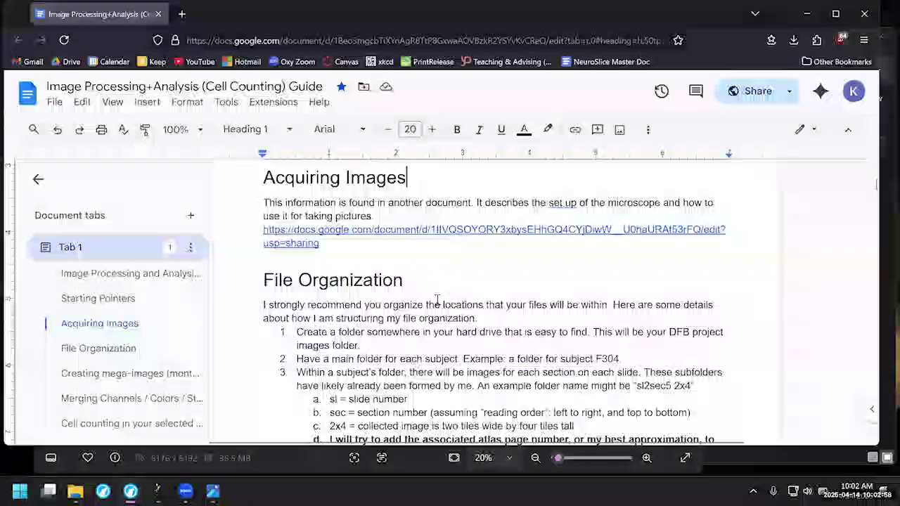
pyautogui.scroll(-3, 436, 300)
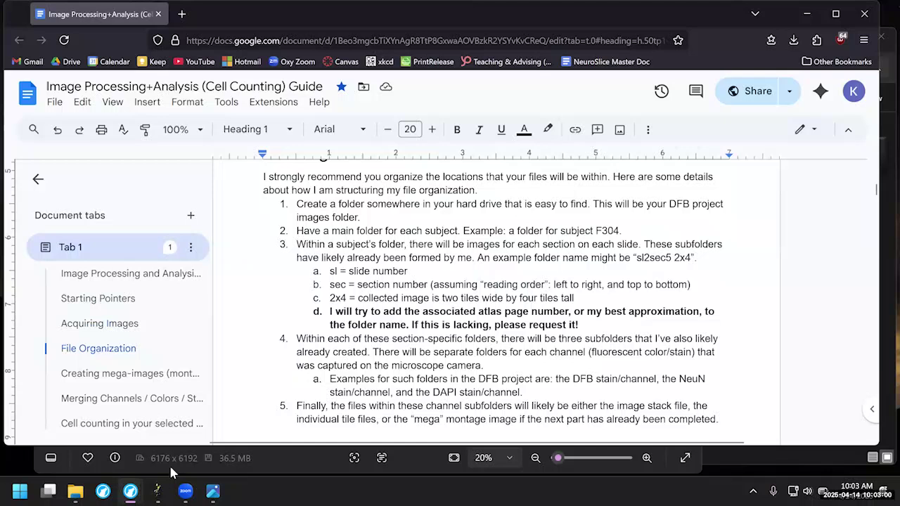
pyautogui.moveTo(157, 491)
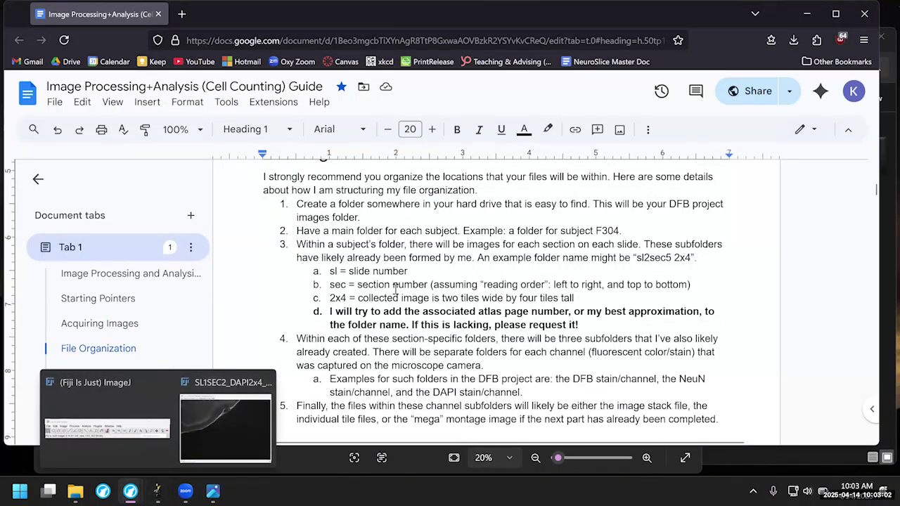
pyautogui.scroll(1, 430, 238)
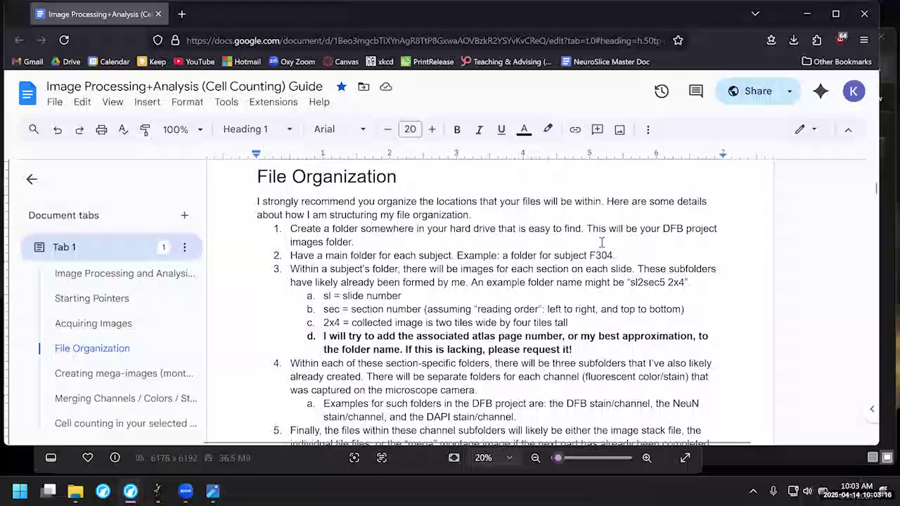
# Highlight the F304, slide/section and 2x4 parts of the example folder name, then deselect.
pyautogui.moveTo(589, 255); pyautogui.dragTo(615, 256)
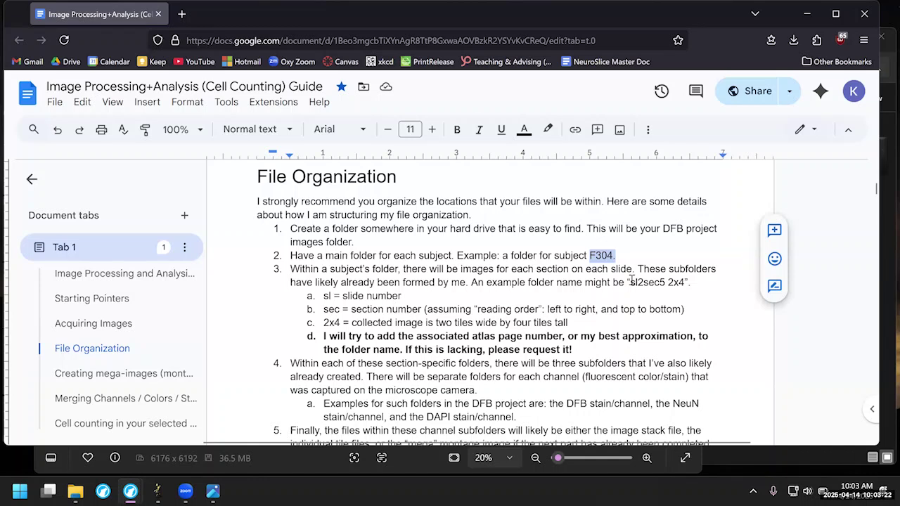
pyautogui.moveTo(630, 282); pyautogui.dragTo(665, 282)
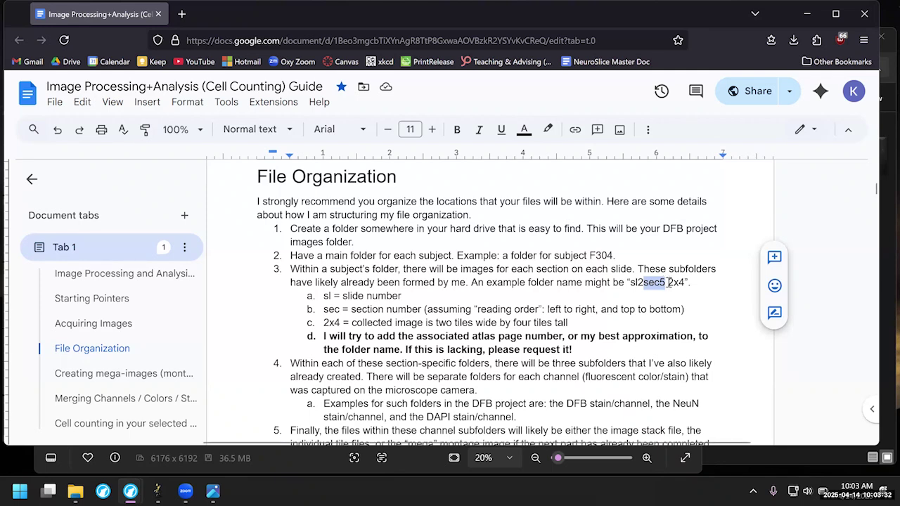
pyautogui.moveTo(668, 282); pyautogui.dragTo(683, 280)
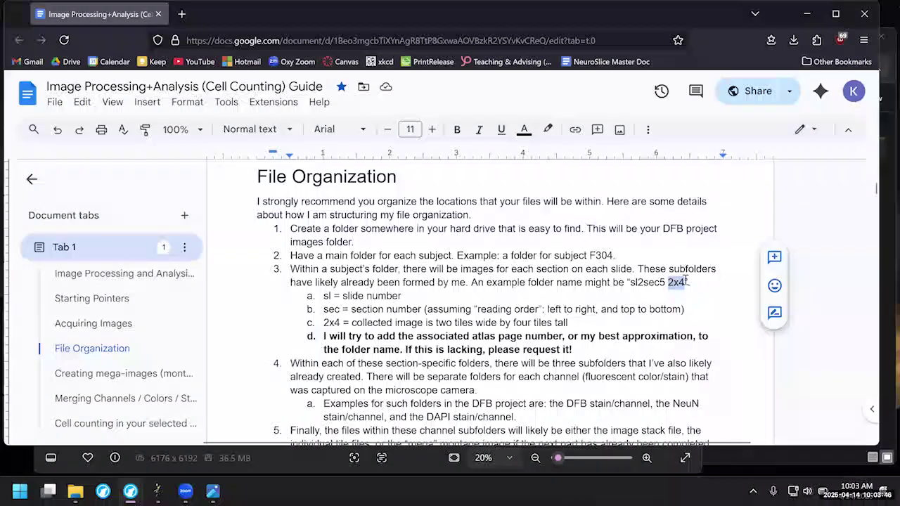
pyautogui.rightClick(675, 282)
pyautogui.click(653, 284)
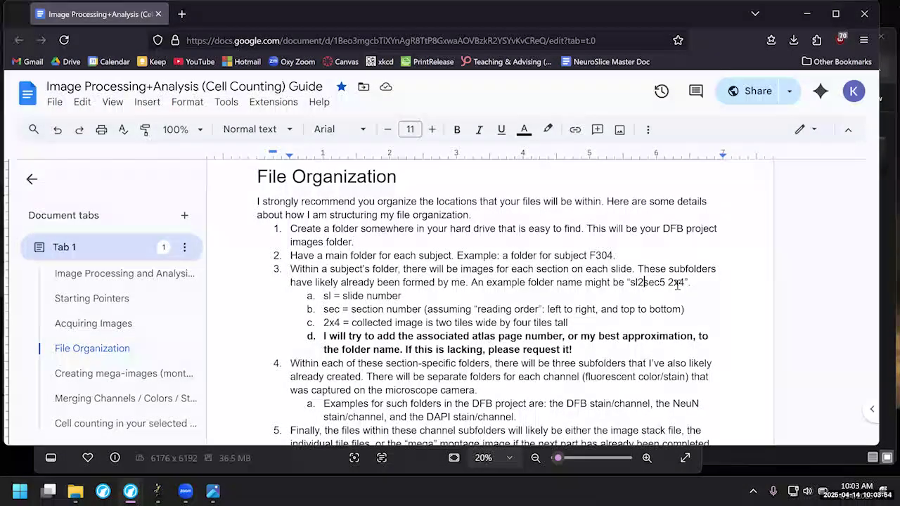
# Scroll down to the 'Creating mega-images (montages)' stitching directions.
pyautogui.scroll(-1, 560, 331)
pyautogui.scroll(-5, 559, 331)
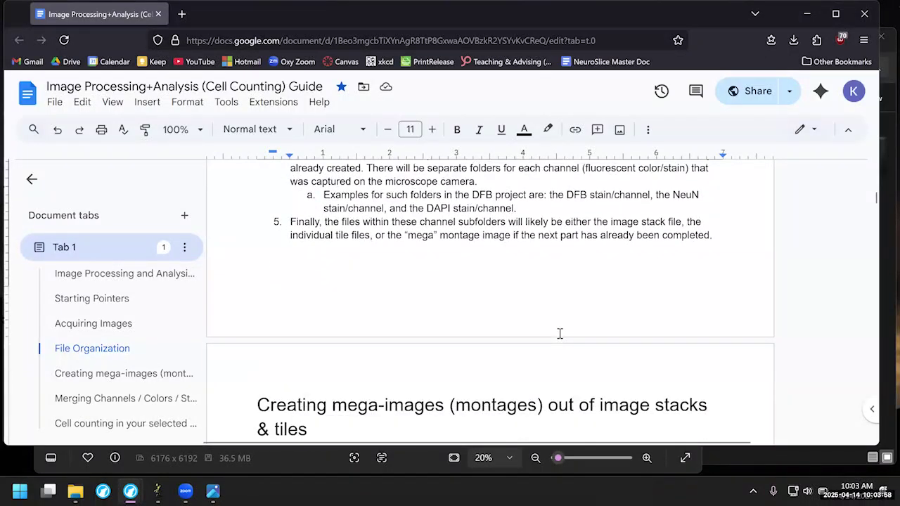
pyautogui.scroll(-7, 560, 333)
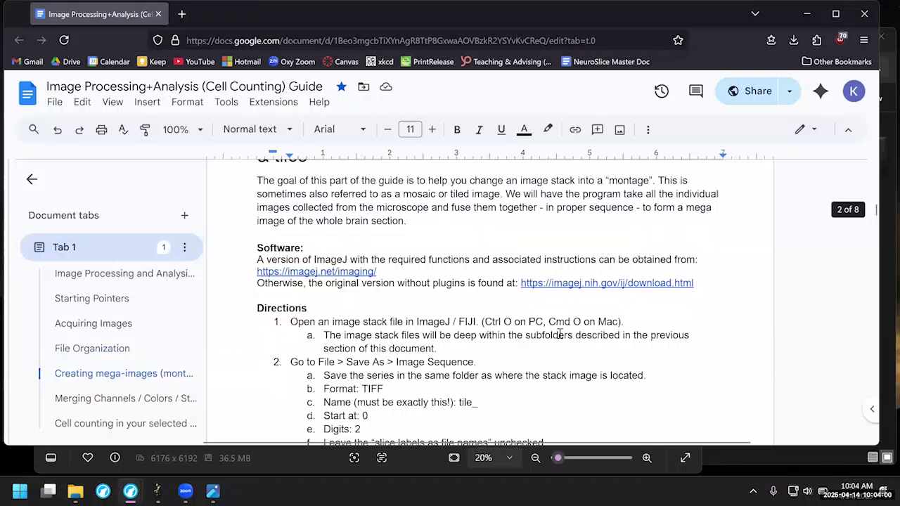
pyautogui.scroll(-4, 560, 335)
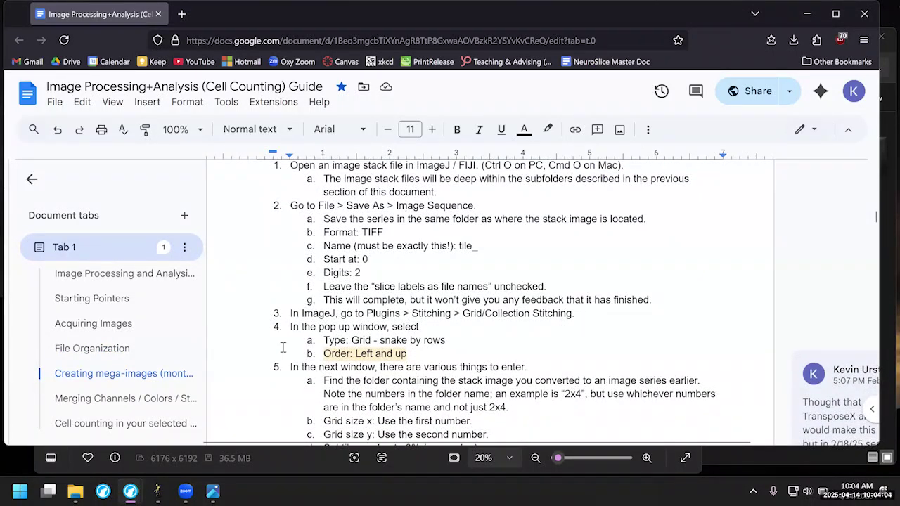
# With the DAPI stack active, open File > Save As > Image Sequence in Fiji.
pyautogui.moveTo(157, 490)
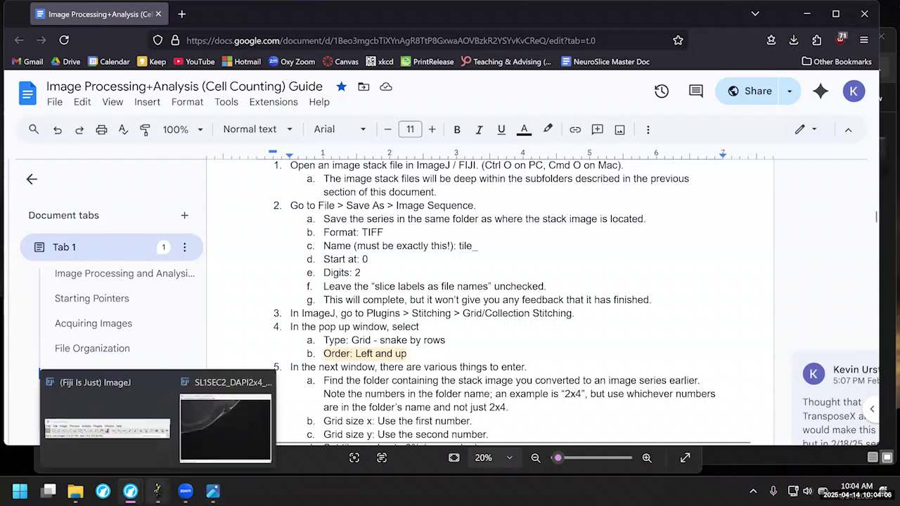
pyautogui.click(205, 444)
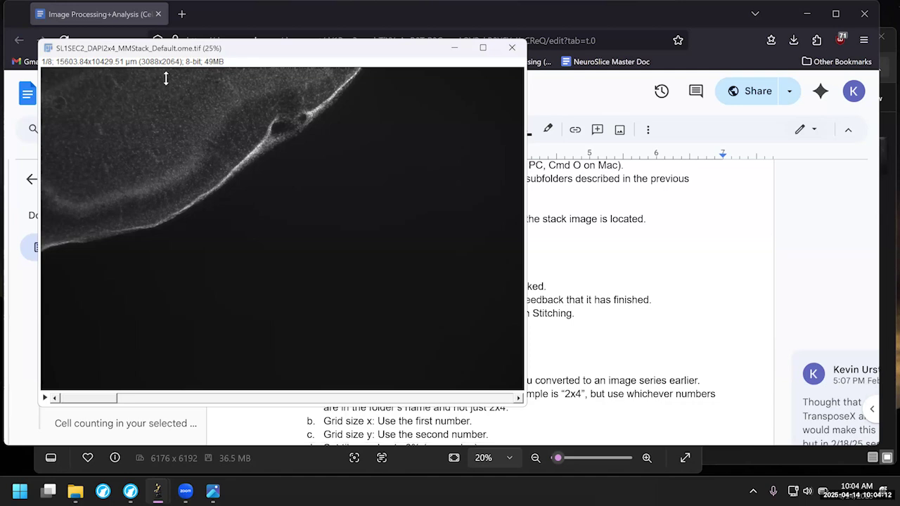
pyautogui.moveTo(158, 488)
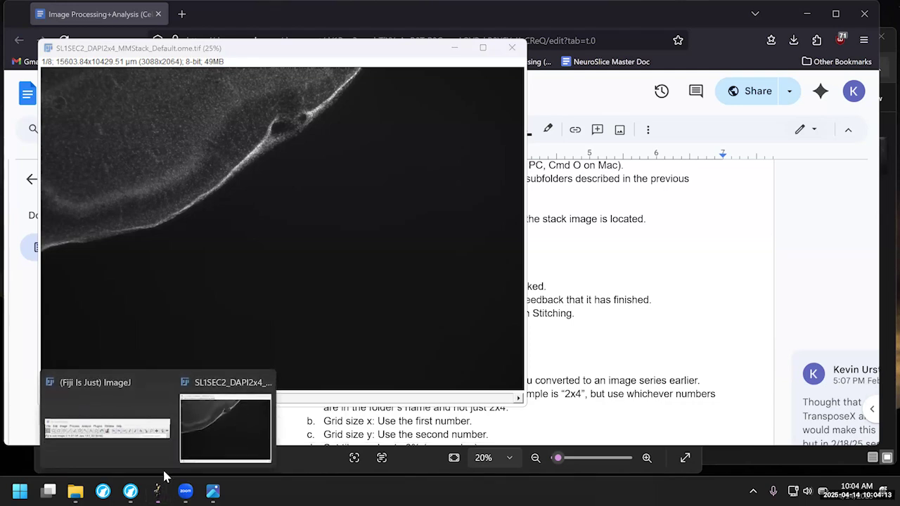
pyautogui.click(137, 444)
pyautogui.click(450, 59)
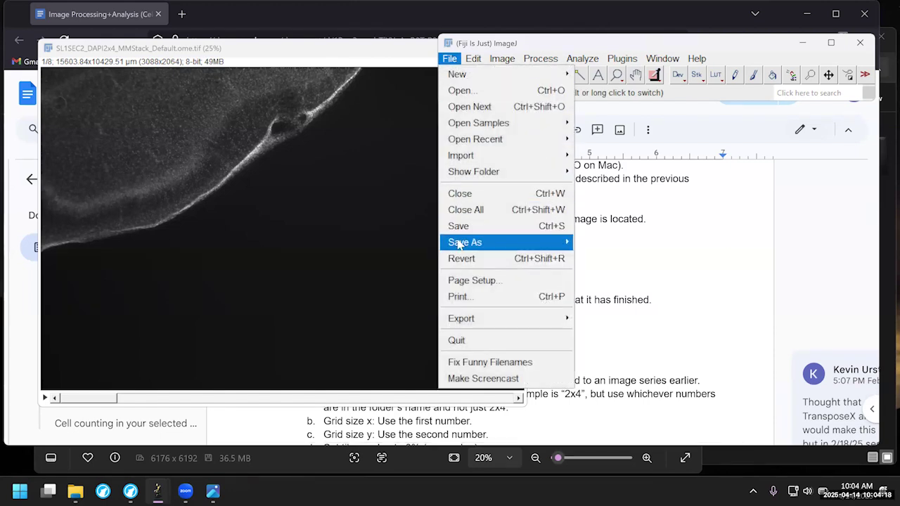
pyautogui.moveTo(537, 241)
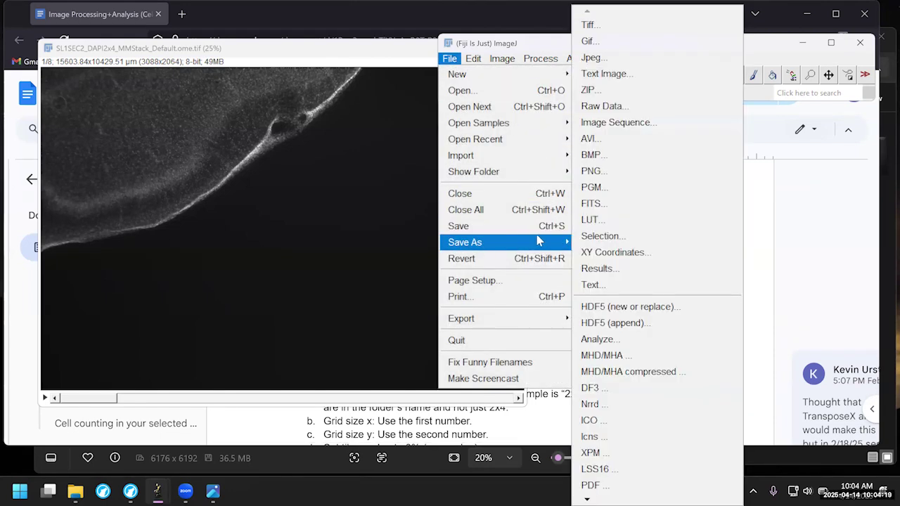
pyautogui.click(604, 123)
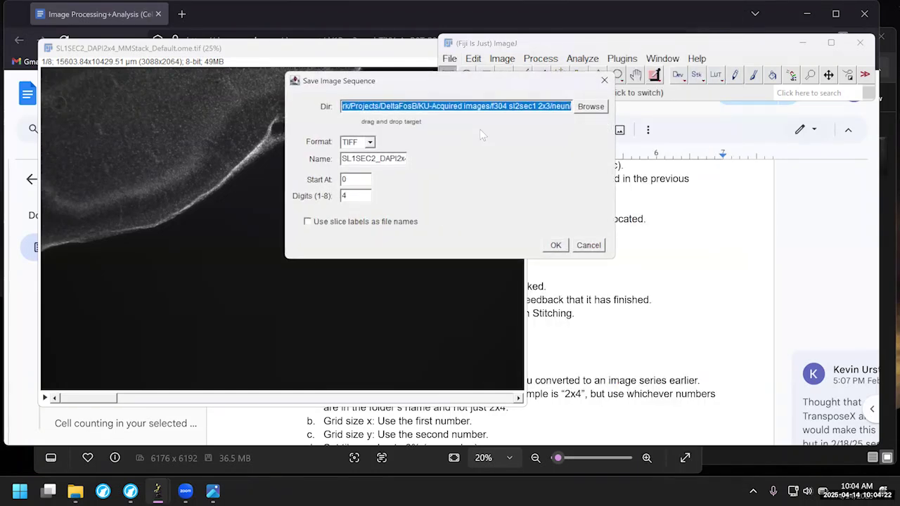
# Browse up to m468 and choose the SL1SEC2_DAPI2x4 folder as the destination.
pyautogui.click(591, 107)
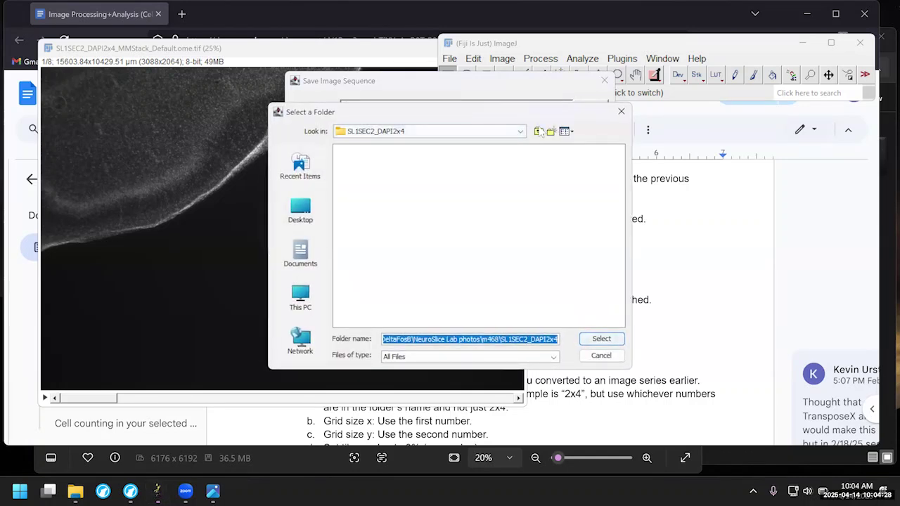
pyautogui.click(538, 130)
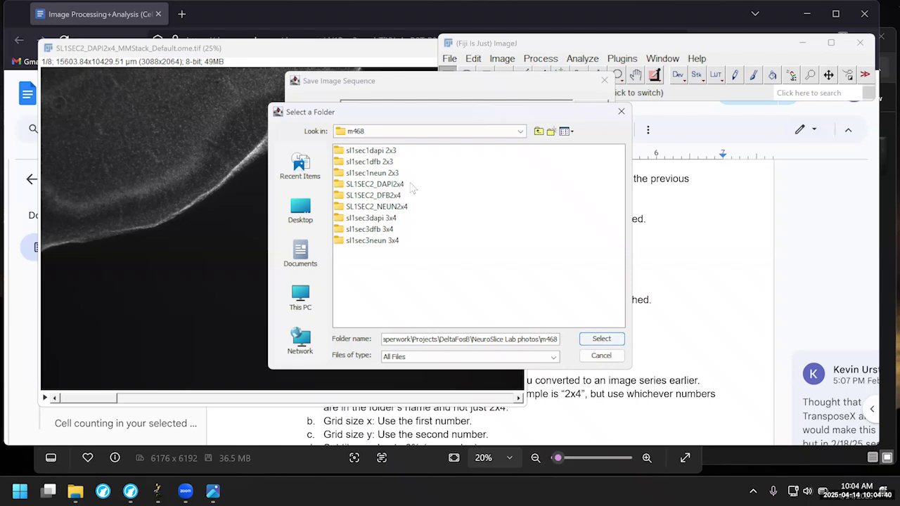
pyautogui.click(412, 188)
pyautogui.doubleClick(398, 188)
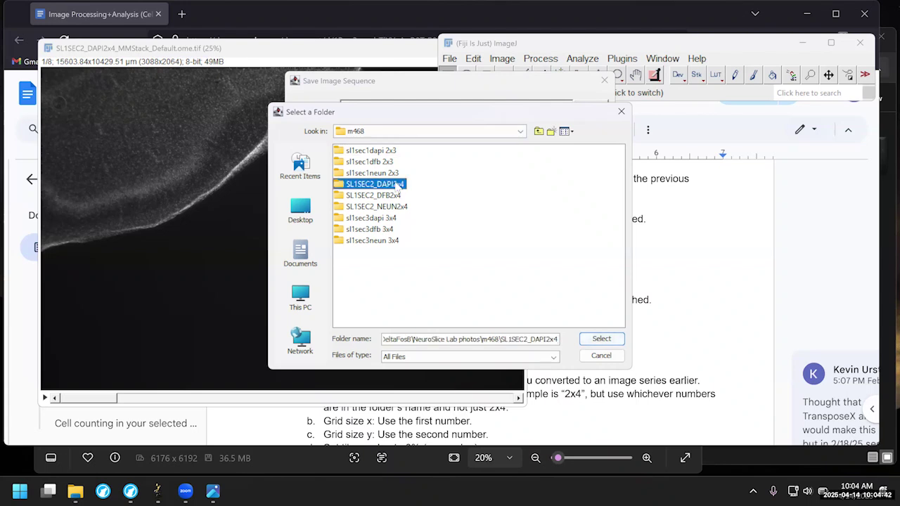
pyautogui.click(600, 341)
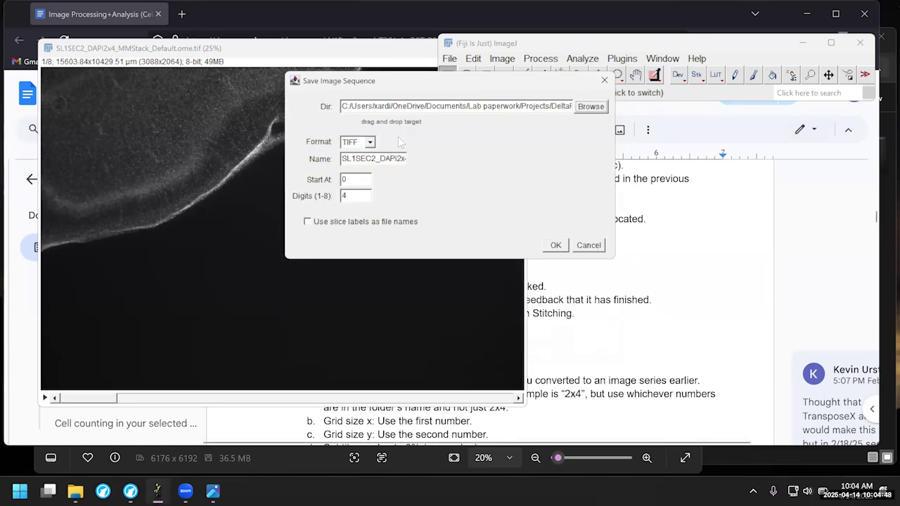
pyautogui.click(609, 290)
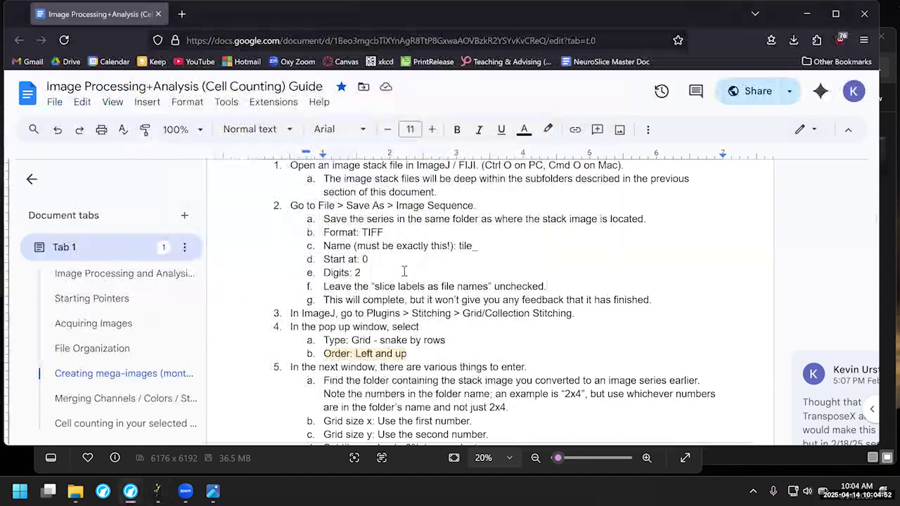
pyautogui.doubleClick(353, 245)
pyautogui.click(453, 245)
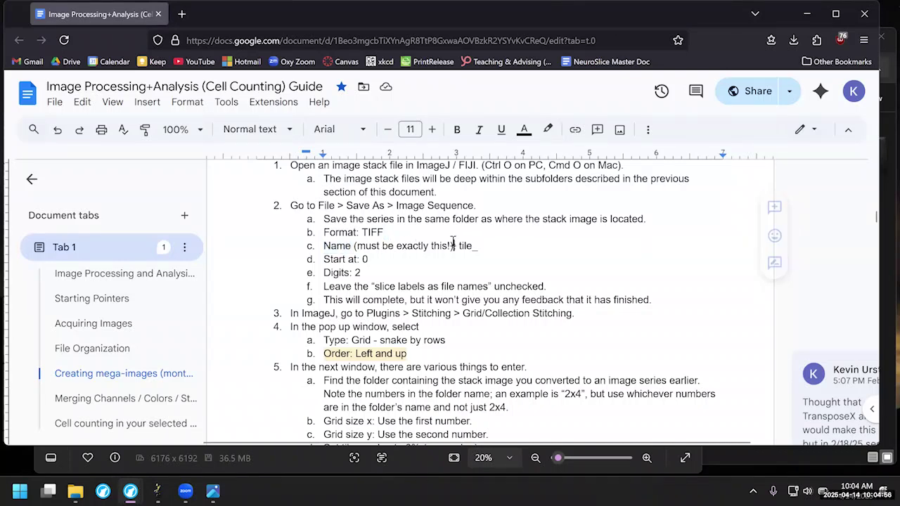
pyautogui.moveTo(458, 245); pyautogui.dragTo(478, 246)
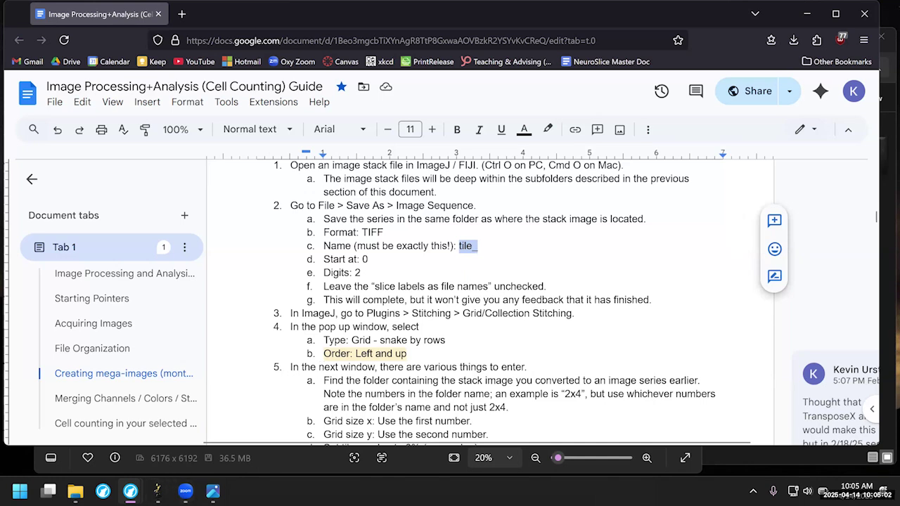
pyautogui.moveTo(130, 491)
pyautogui.moveTo(157, 491)
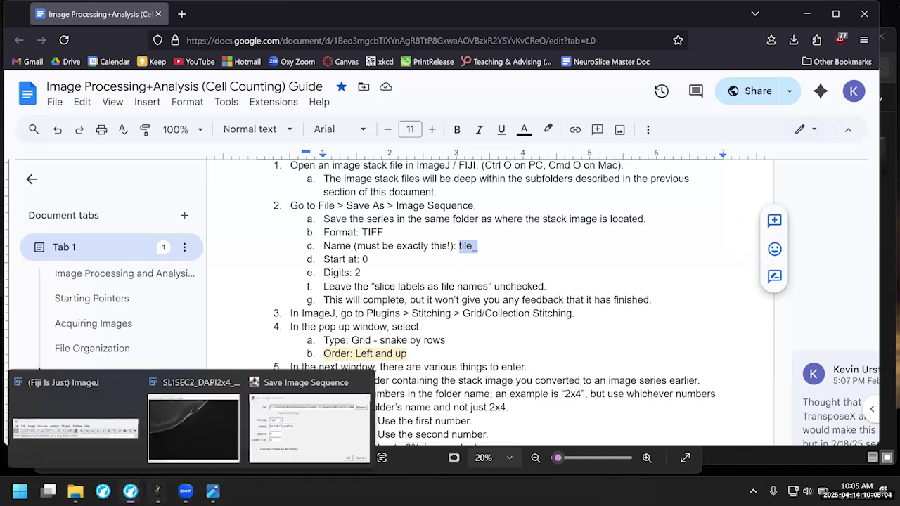
# Save the sequence with name tile_, Digits 2 and Start At 0.
pyautogui.click(269, 437)
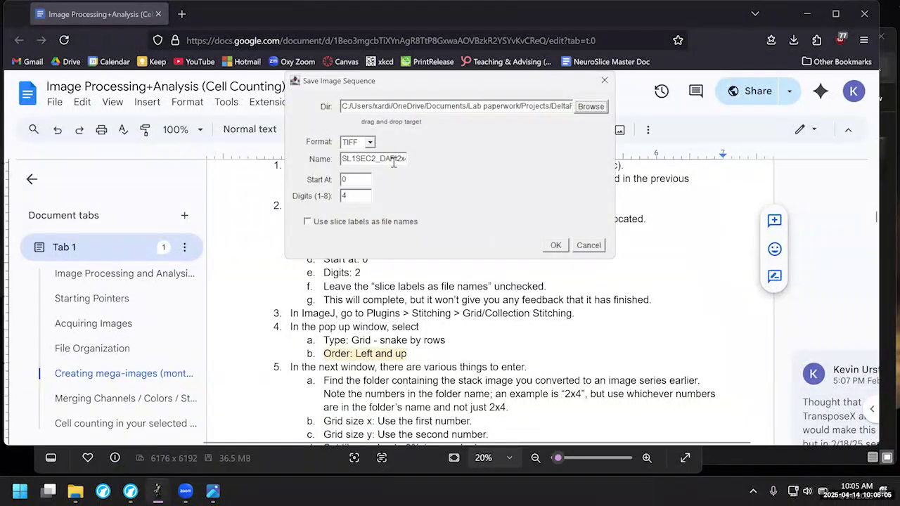
pyautogui.doubleClick(357, 159)
pyautogui.click(357, 161)
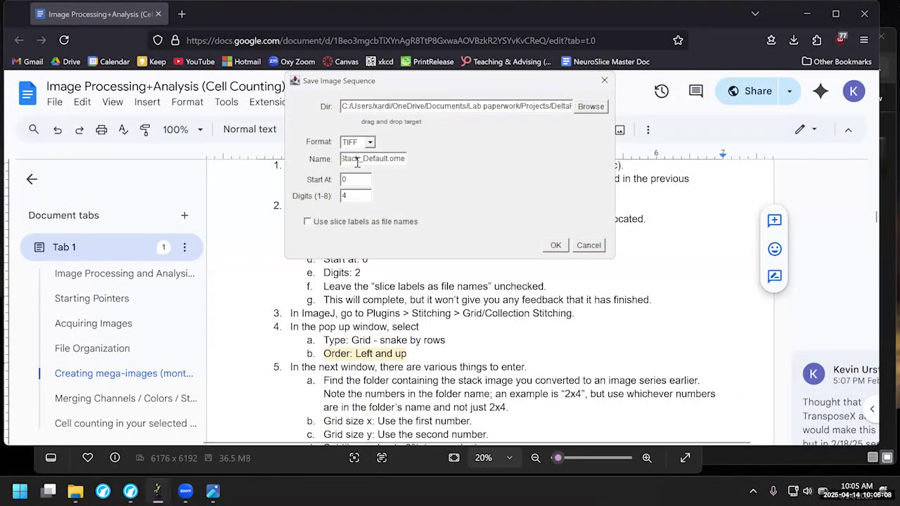
pyautogui.hotkey('ctrl', 'a')
pyautogui.press('BackSpace')
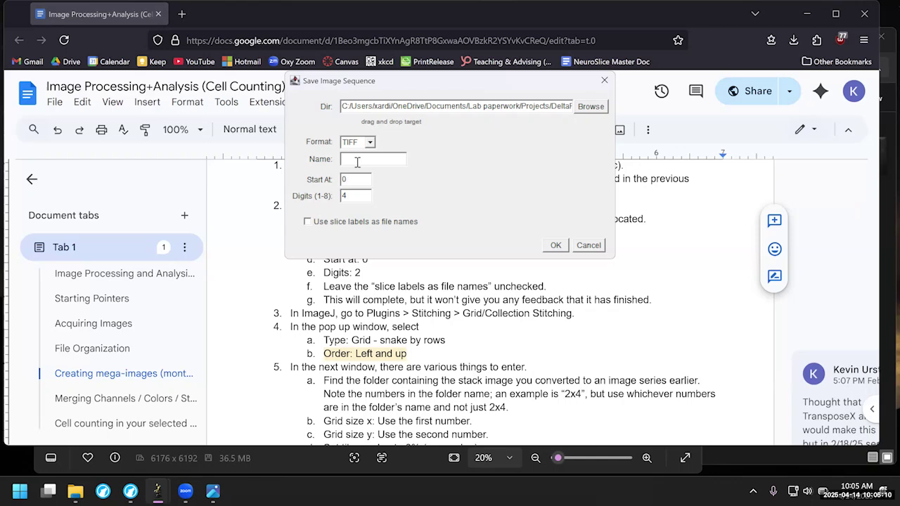
pyautogui.write('file')
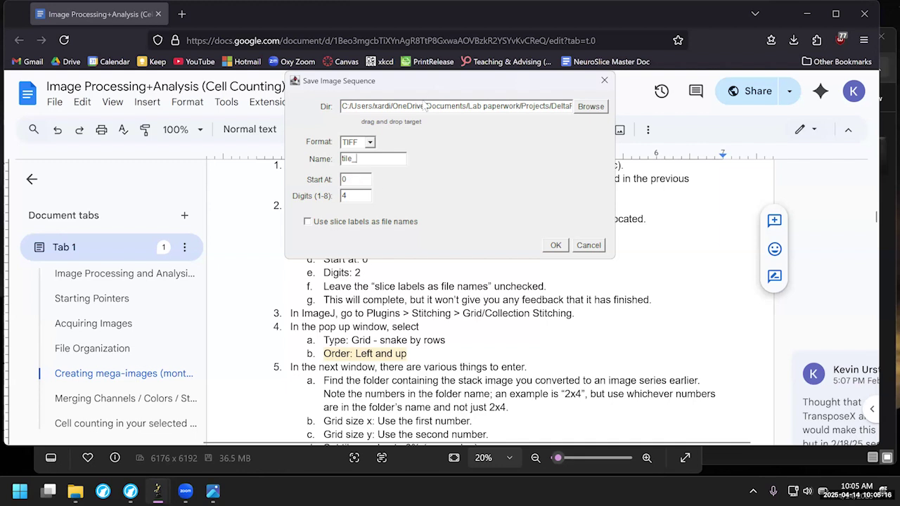
pyautogui.moveTo(424, 79); pyautogui.dragTo(426, 54)
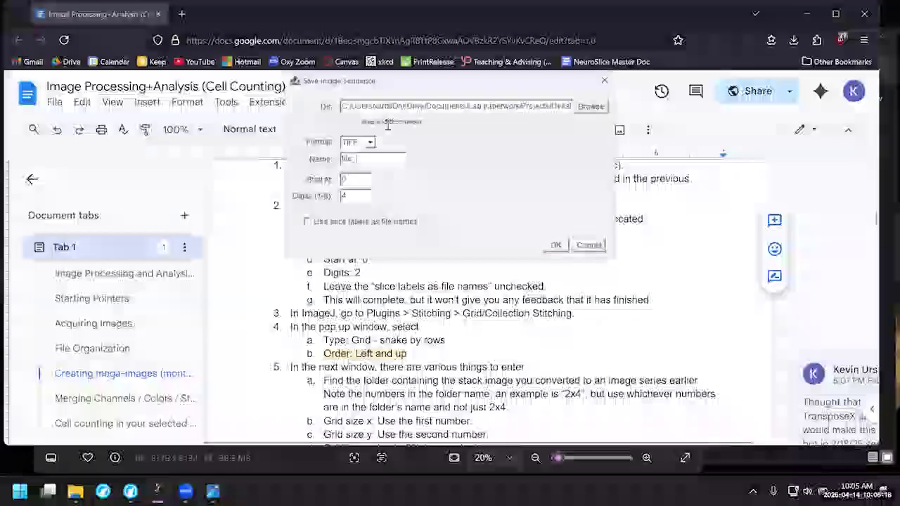
pyautogui.doubleClick(363, 173)
pyautogui.write('2')
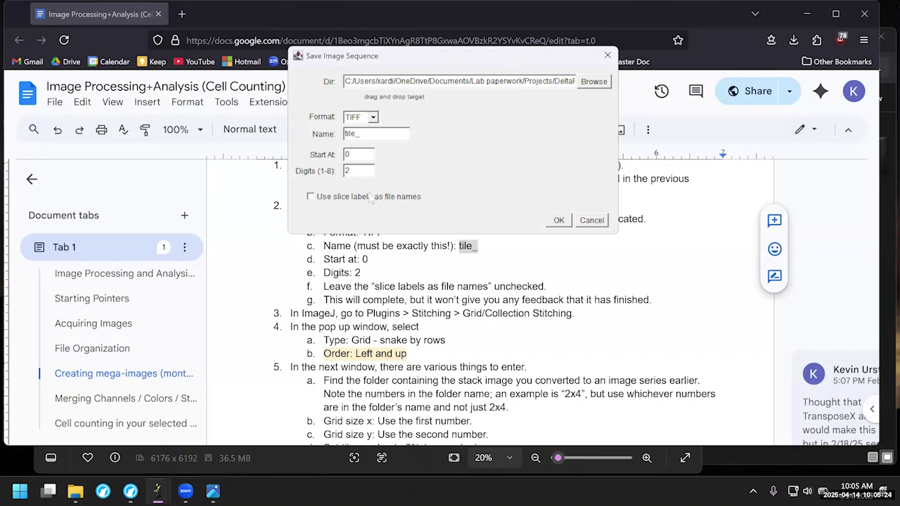
pyautogui.click(558, 222)
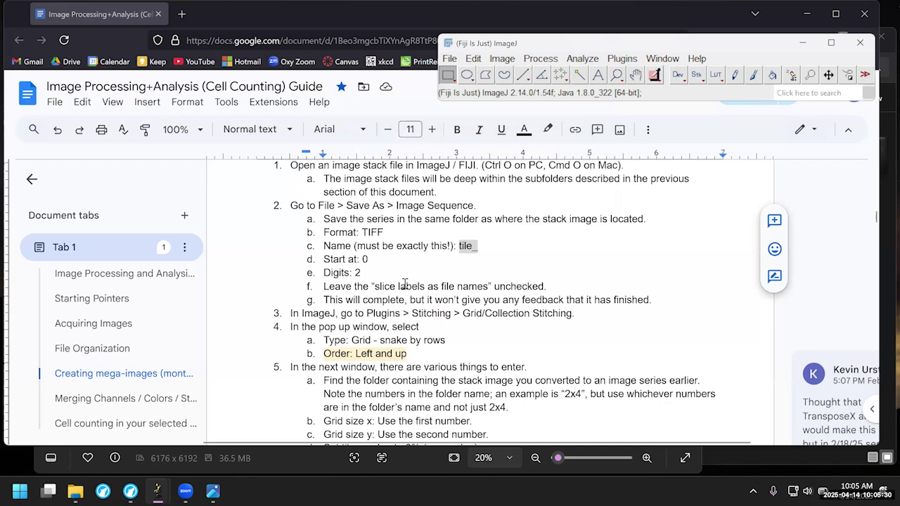
# Highlight the guide's no-feedback note, then open the SL1SEC2_DAPI2x4 folder in File Explorer.
pyautogui.moveTo(331, 300); pyautogui.dragTo(652, 300)
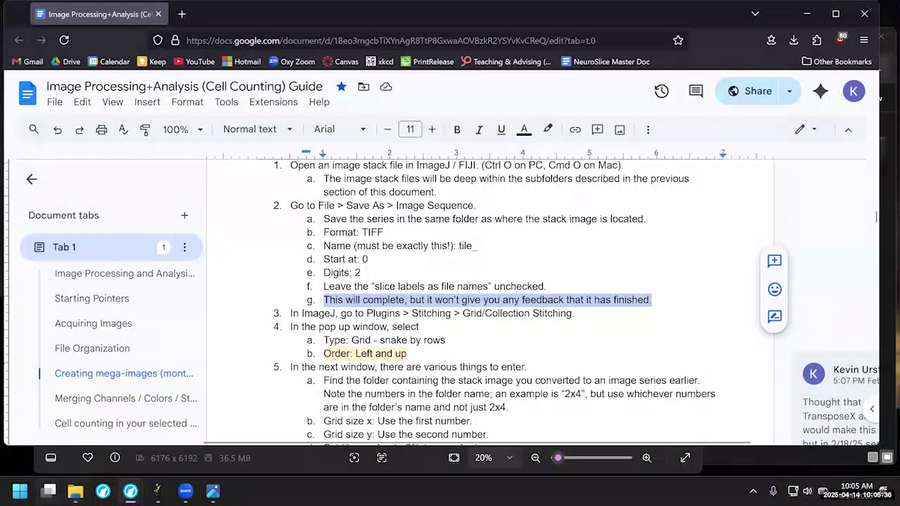
pyautogui.moveTo(75, 491)
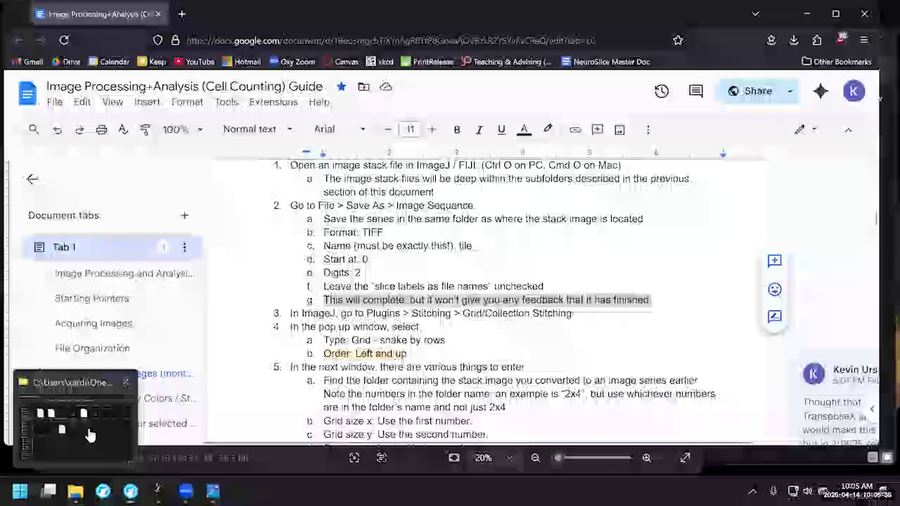
pyautogui.click(88, 425)
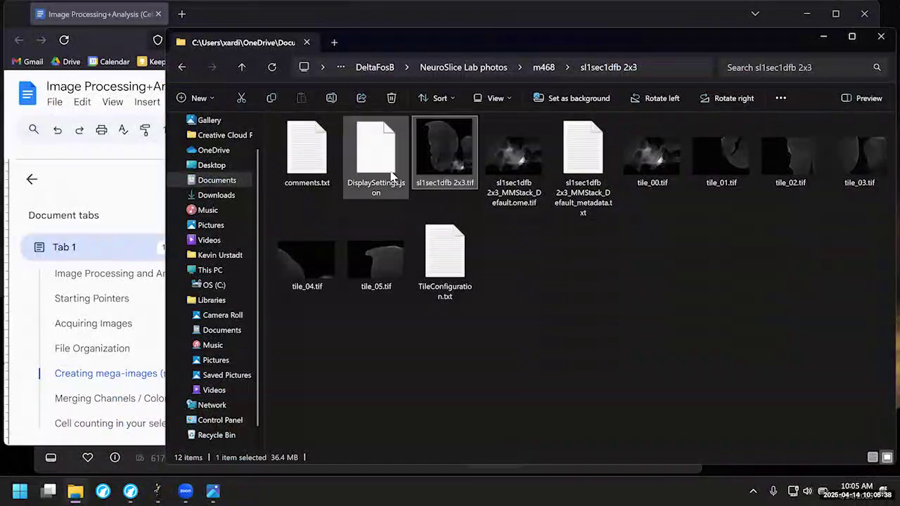
pyautogui.click(543, 67)
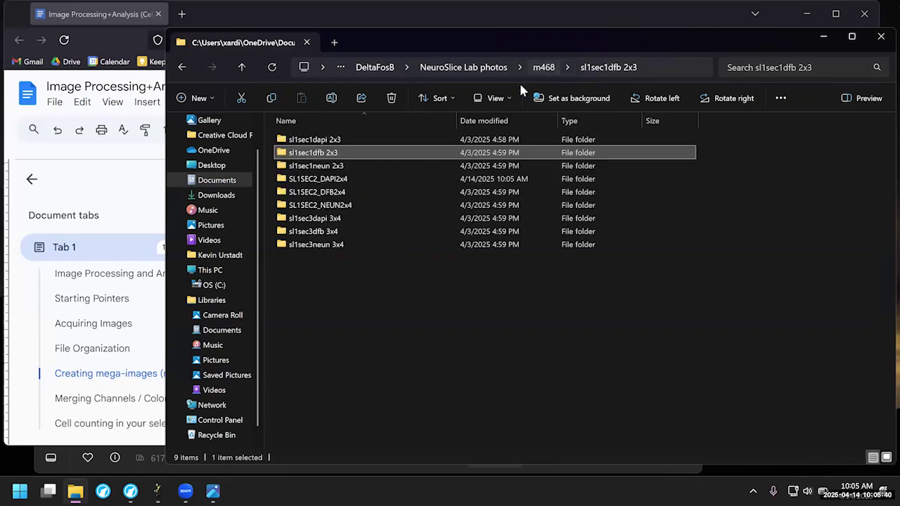
pyautogui.doubleClick(350, 182)
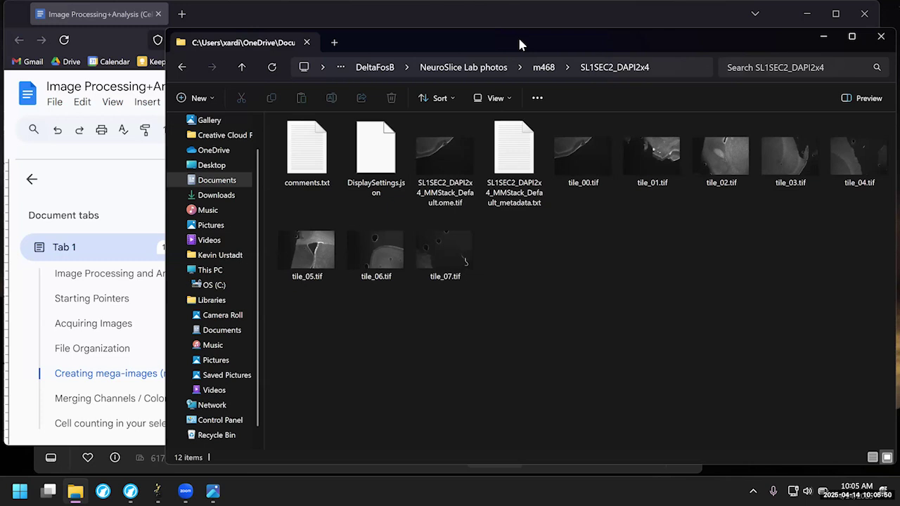
# Check the MMStack original and the tile_ files such as tile_05.tif, then return to the guide.
pyautogui.click(399, 128)
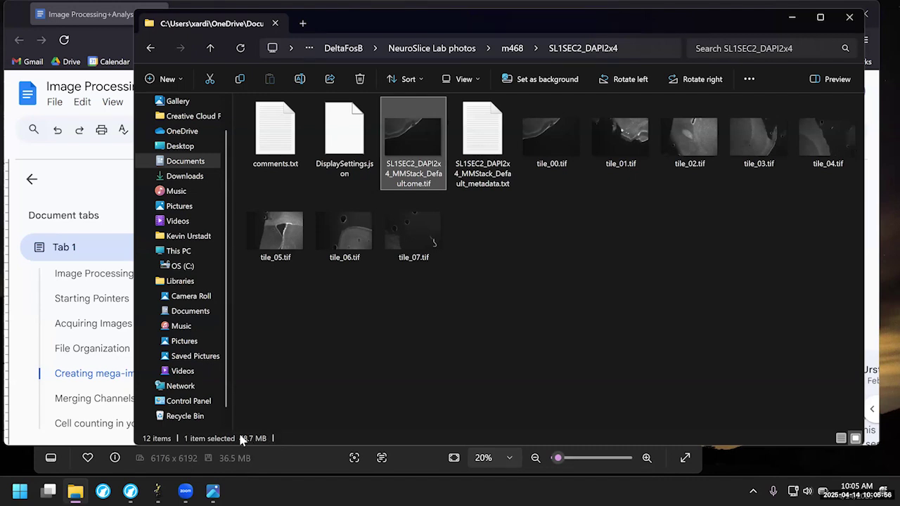
pyautogui.click(277, 230)
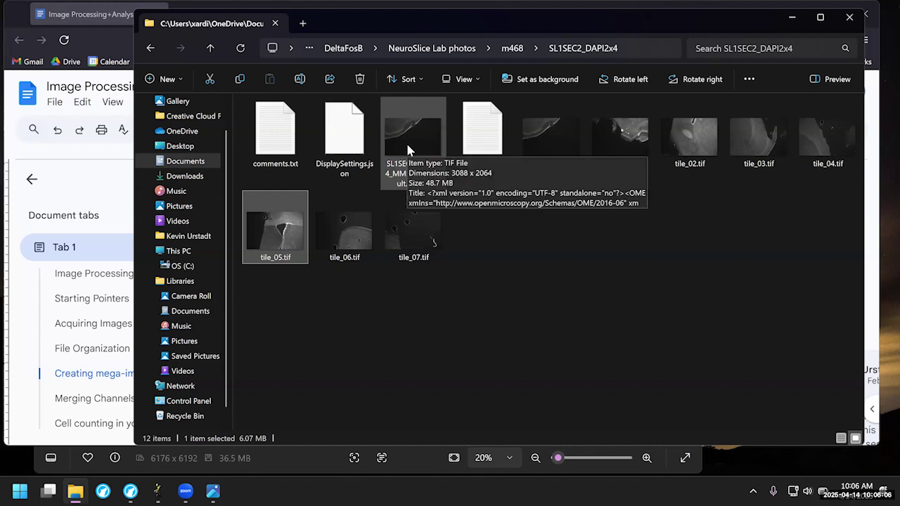
pyautogui.click(510, 264)
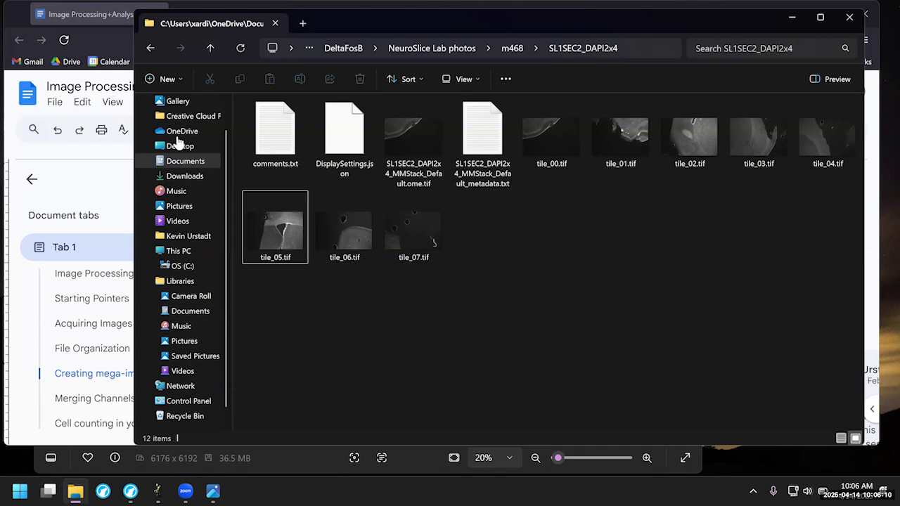
pyautogui.hotkey('alt', 'Tab')
# Scroll to the Grid/Collection Stitching steps and highlight the 'Order: Left and up' line.
pyautogui.scroll(-3, 322, 273)
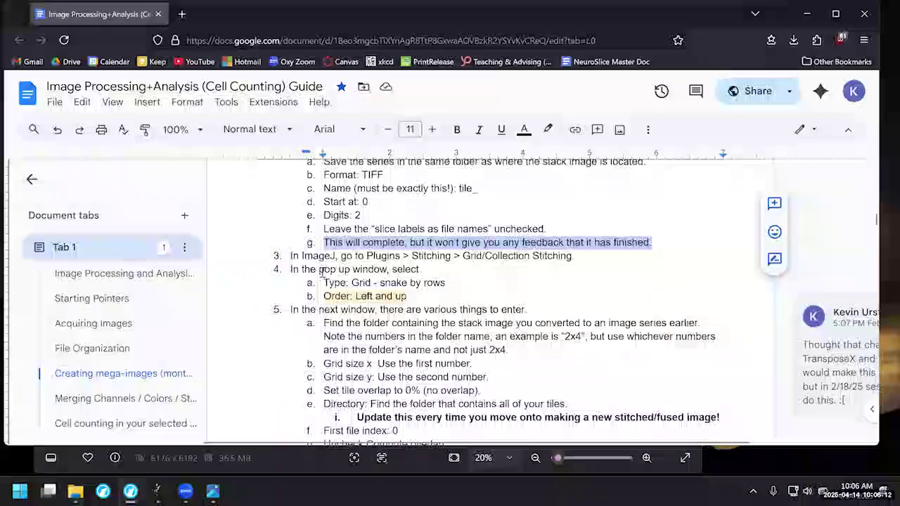
pyautogui.scroll(-1, 321, 273)
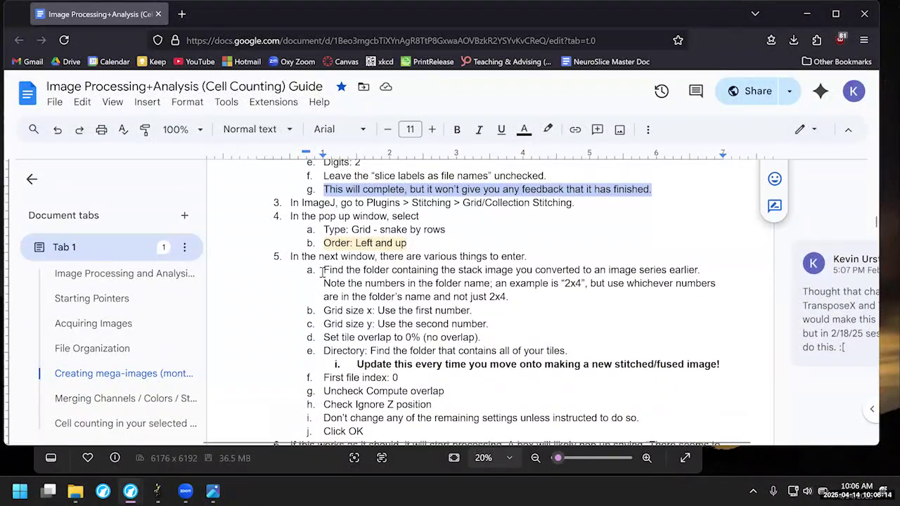
pyautogui.scroll(-1, 322, 273)
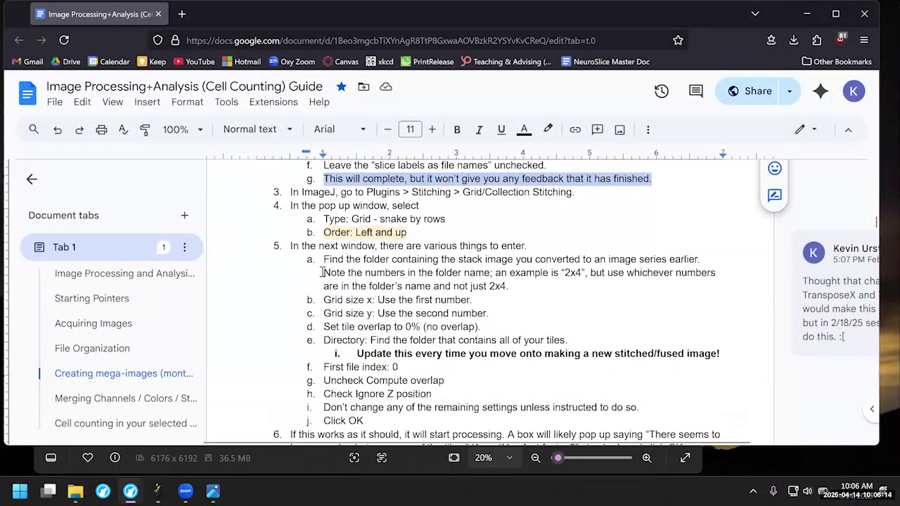
pyautogui.moveTo(410, 232); pyautogui.dragTo(318, 232)
pyautogui.click(421, 236)
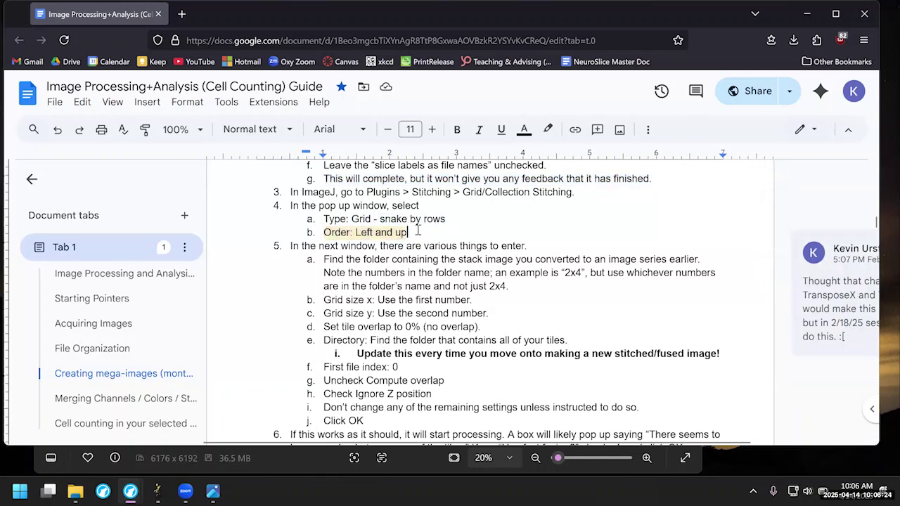
pyautogui.moveTo(157, 491)
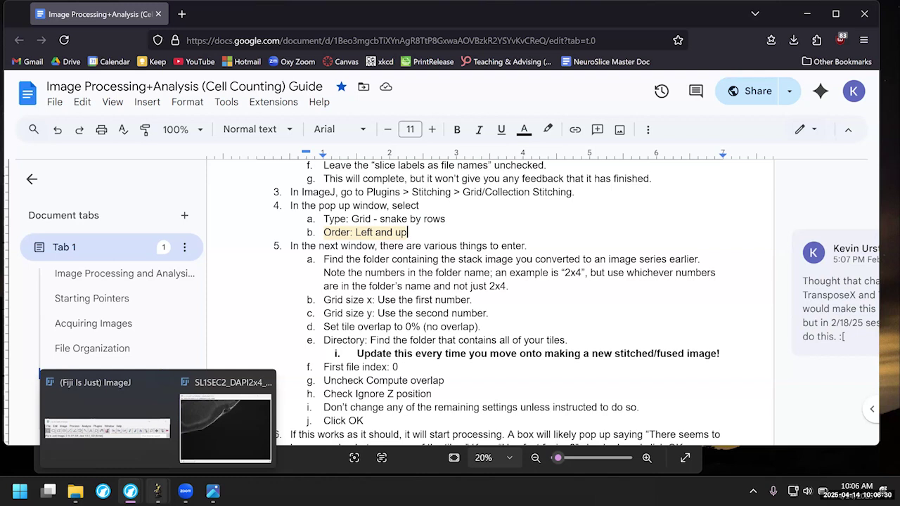
# Browse the DAPI stack slices with the slider, then bring the stitching guide back in front.
pyautogui.click(215, 430)
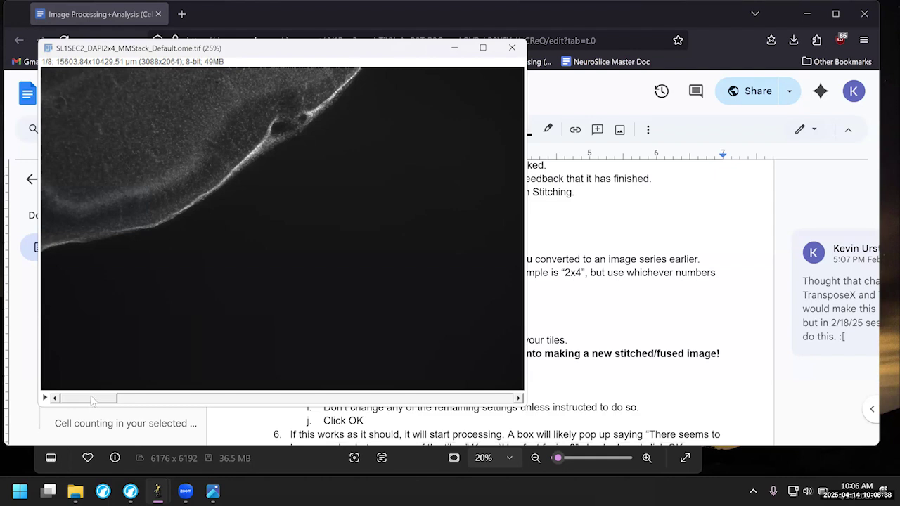
pyautogui.moveTo(92, 400); pyautogui.dragTo(471, 363)
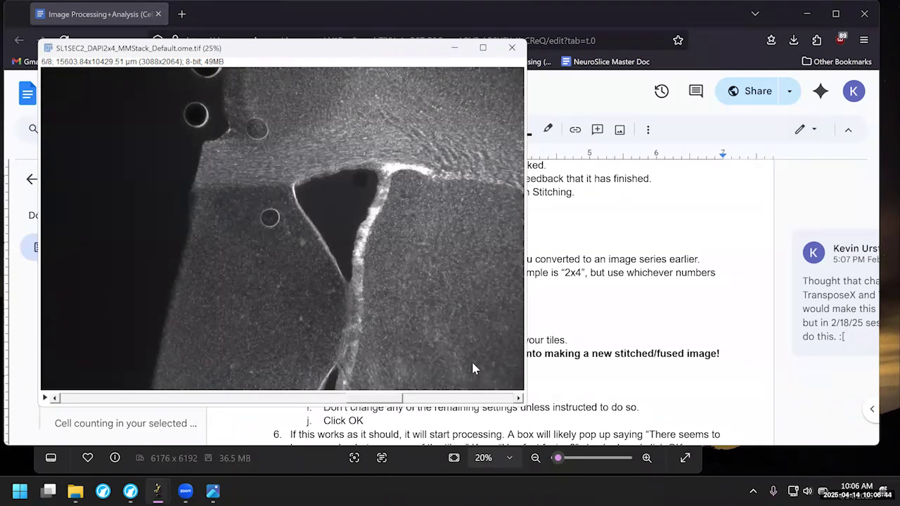
pyautogui.moveTo(410, 377); pyautogui.dragTo(70, 406)
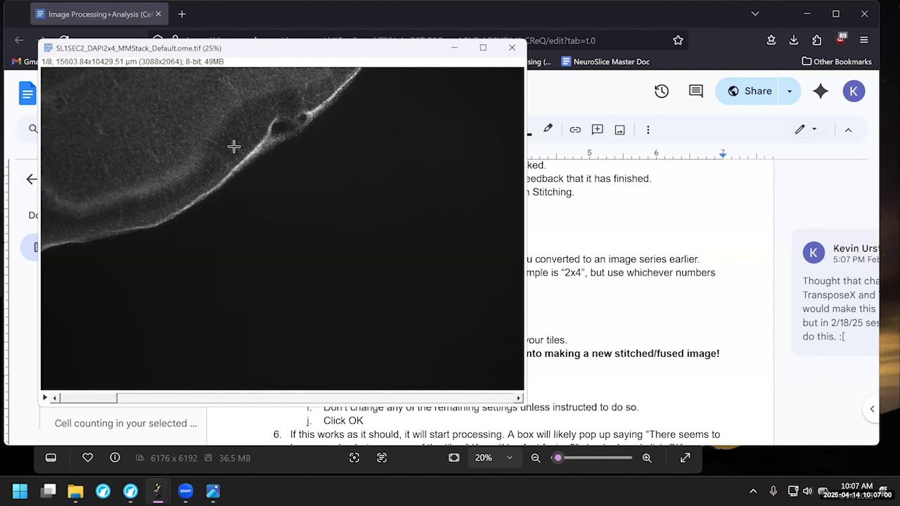
pyautogui.click(519, 398)
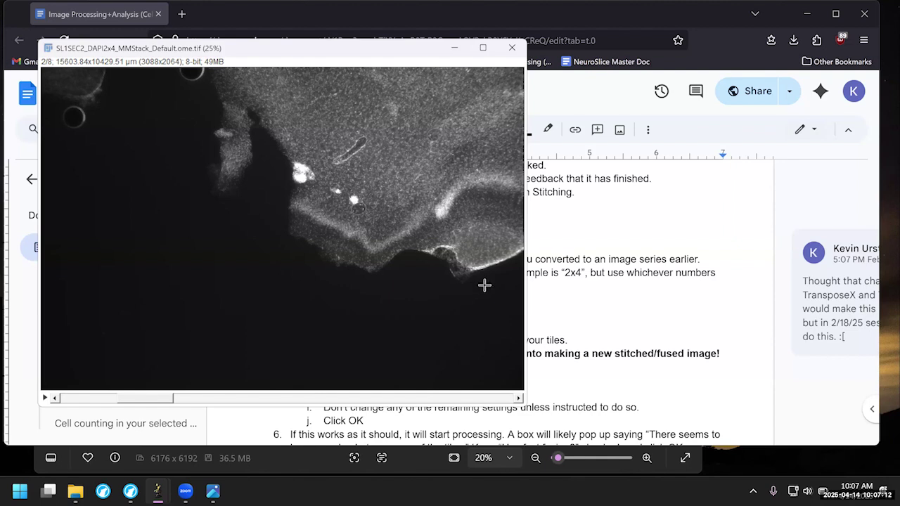
pyautogui.click(592, 305)
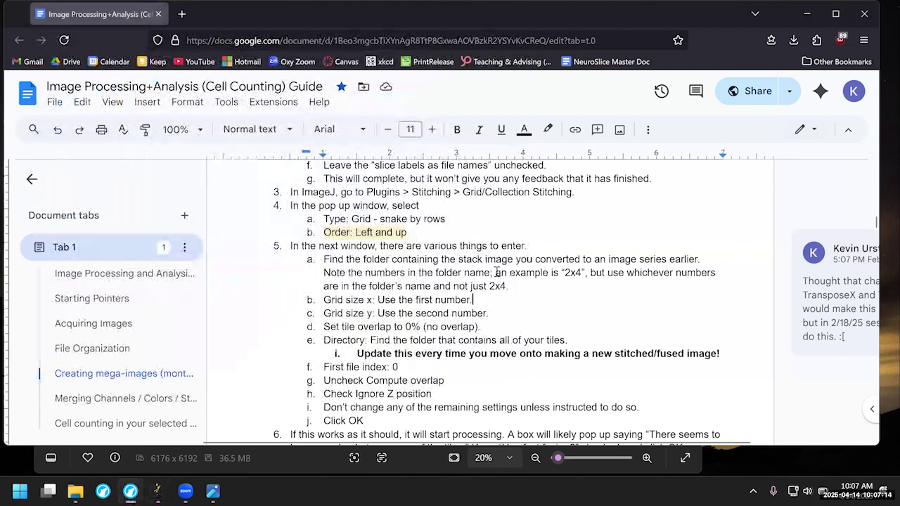
pyautogui.doubleClick(345, 232)
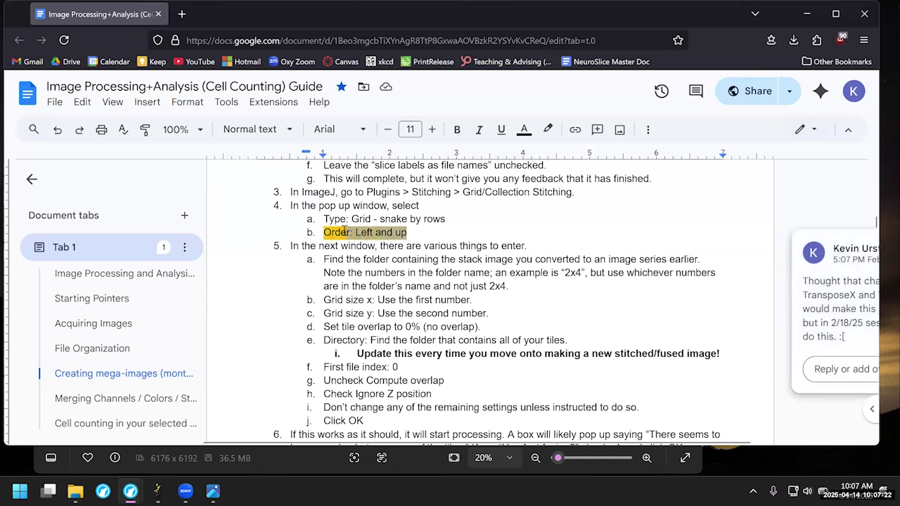
pyautogui.click(323, 233)
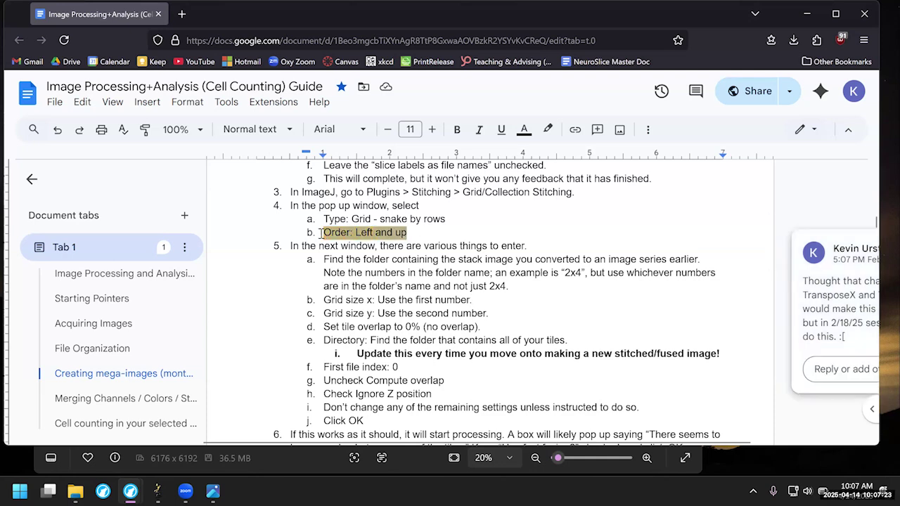
pyautogui.click(432, 231)
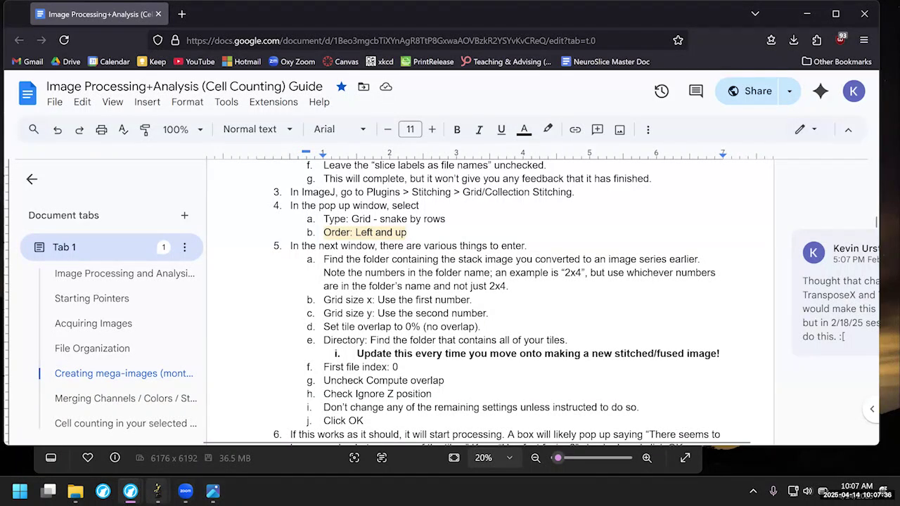
pyautogui.moveTo(156, 492)
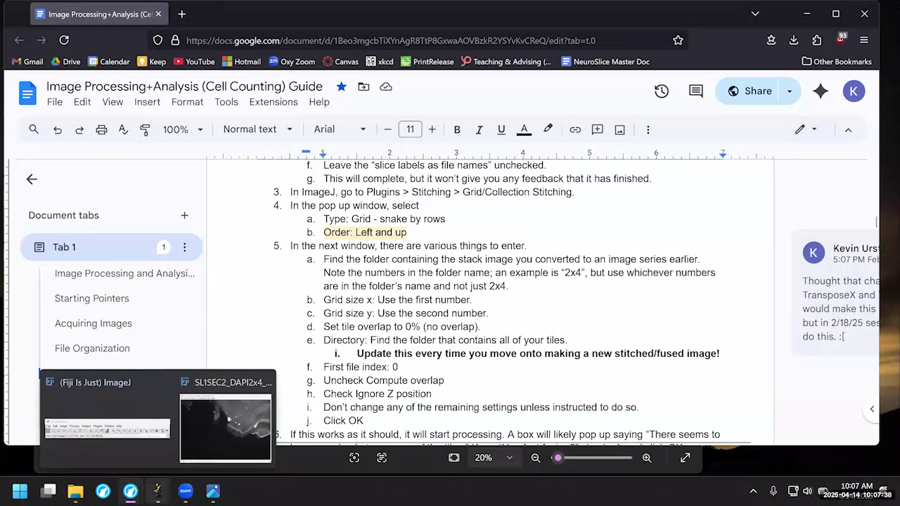
# Bring the Fiji window forward and launch Plugins > Stitching > Grid/Collection stitching.
pyautogui.click(149, 441)
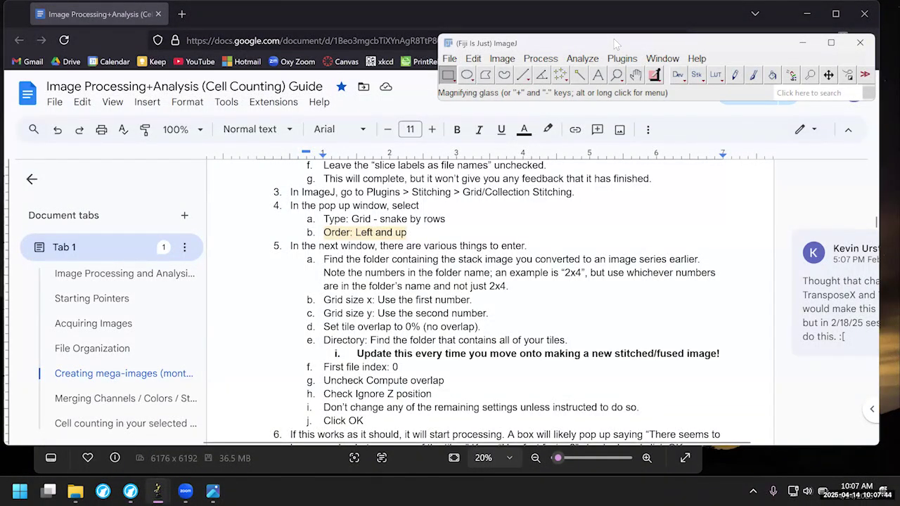
pyautogui.moveTo(615, 43); pyautogui.dragTo(580, 43)
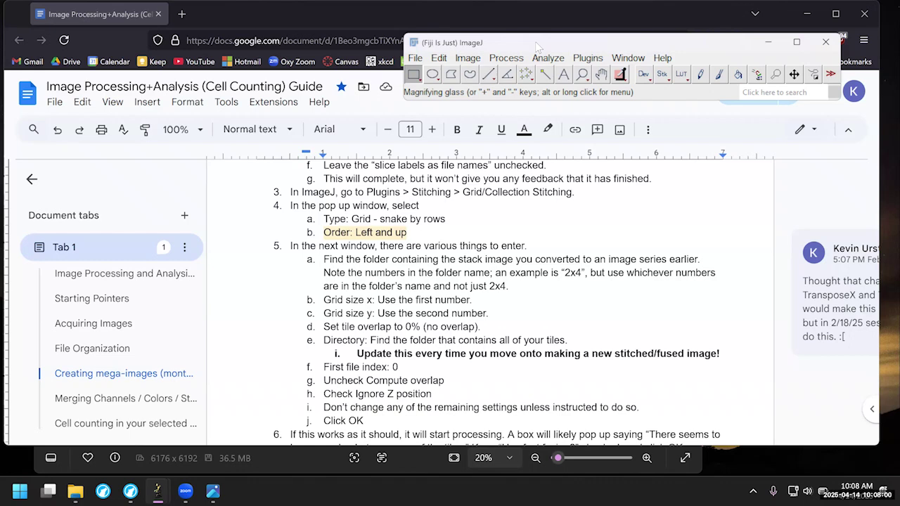
pyautogui.click(593, 60)
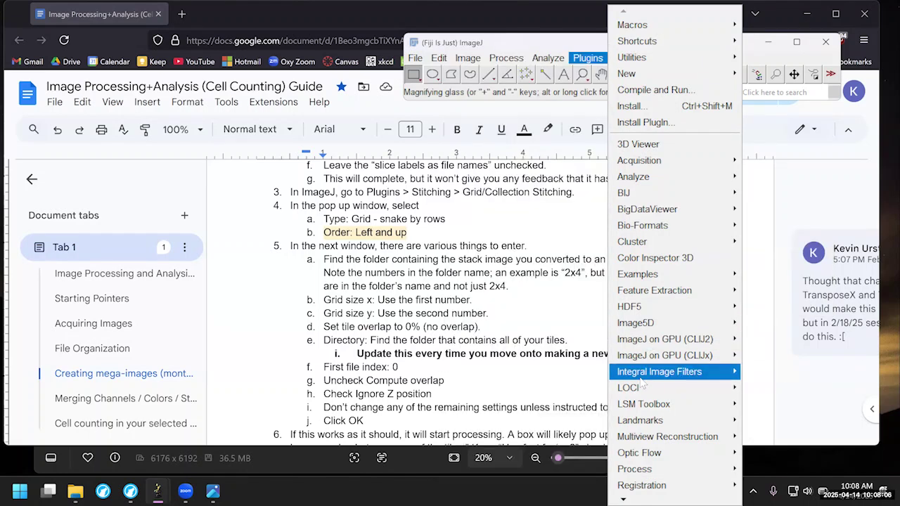
pyautogui.moveTo(635, 426)
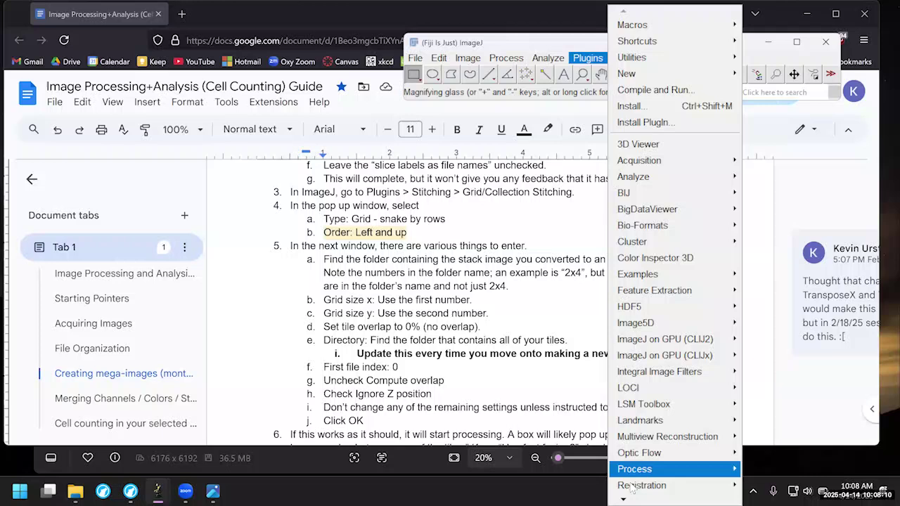
pyautogui.moveTo(637, 485)
pyautogui.moveTo(622, 499)
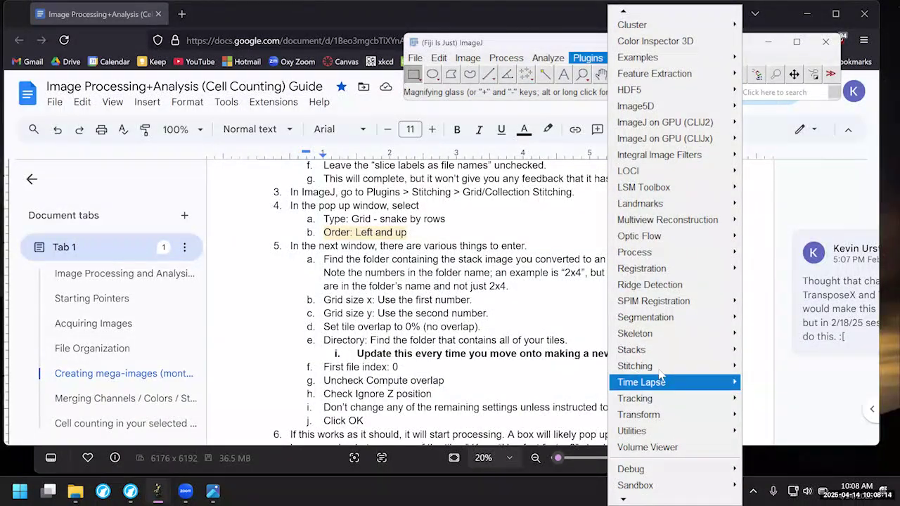
pyautogui.moveTo(660, 373)
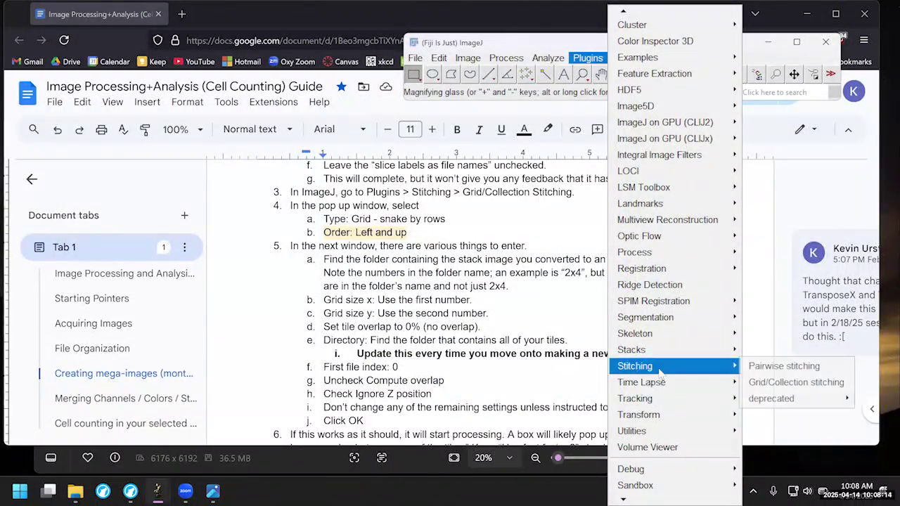
pyautogui.click(759, 388)
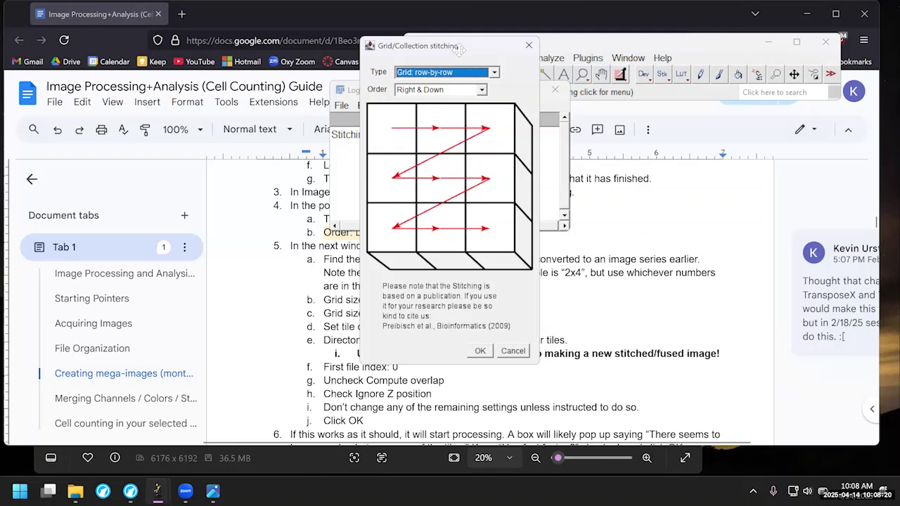
# Choose 'Grid: snake by rows' with 'Left & Up' tile order and confirm the stitching type.
pyautogui.moveTo(458, 46); pyautogui.dragTo(691, 93)
pyautogui.click(696, 119)
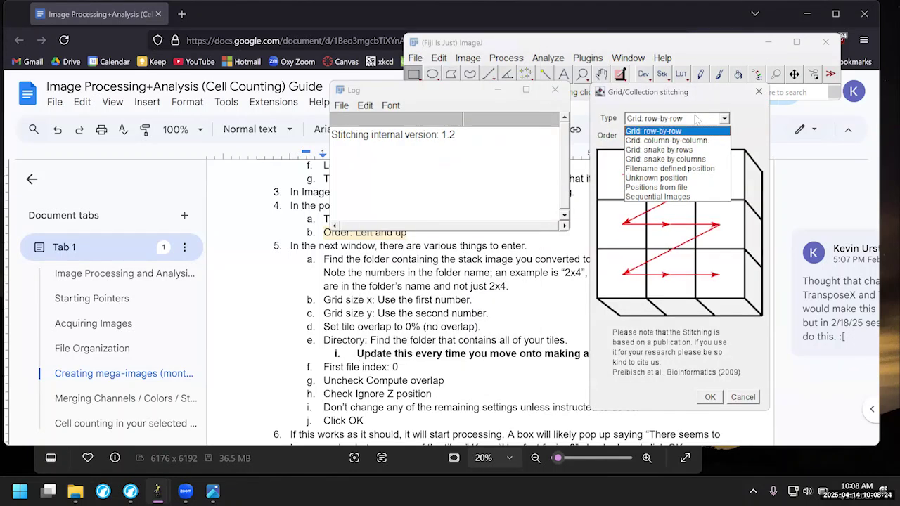
pyautogui.click(682, 150)
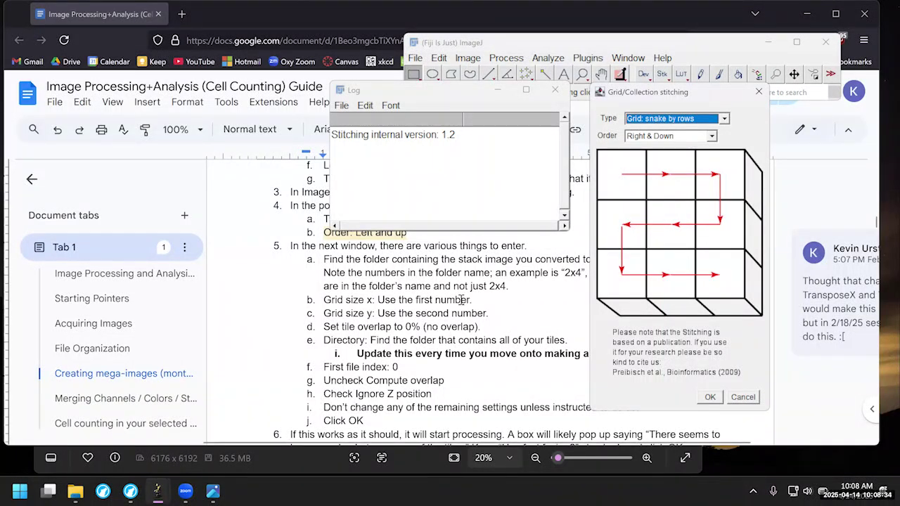
pyautogui.hotkey('alt', 'Tab')
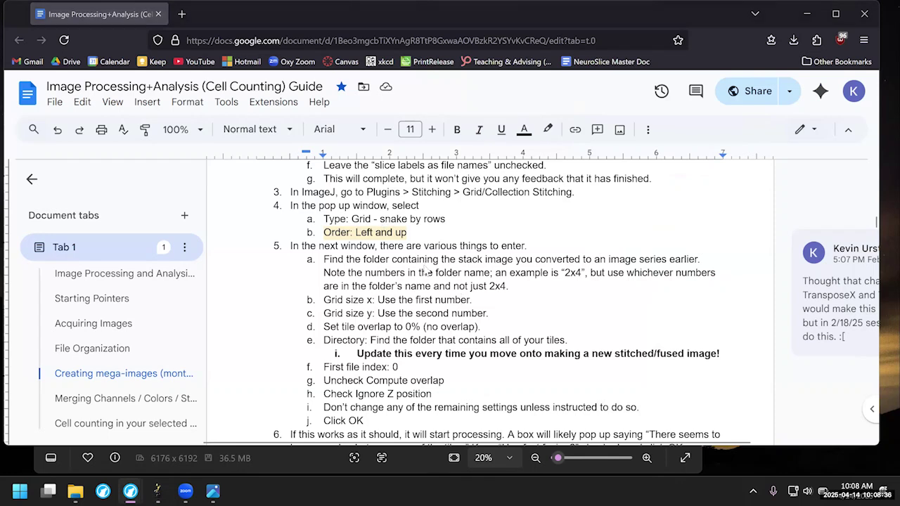
pyautogui.hotkey('alt', 'Tab')
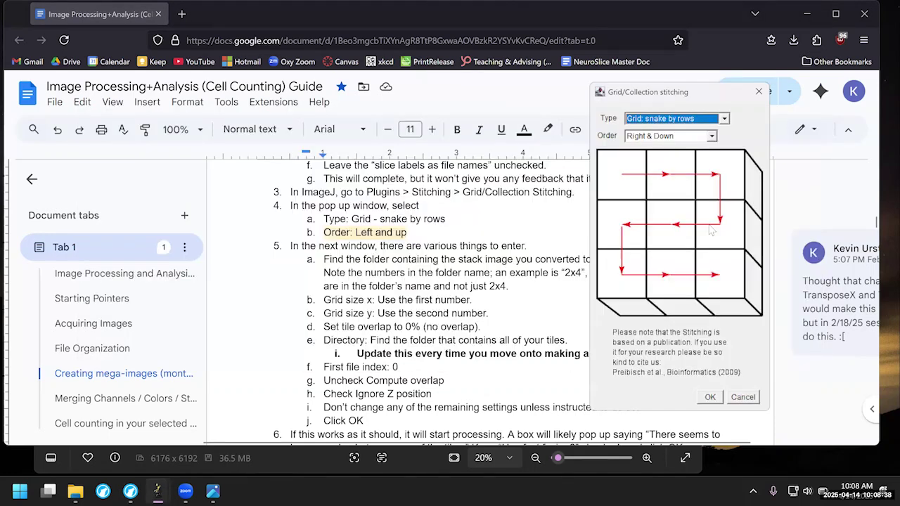
pyautogui.click(711, 137)
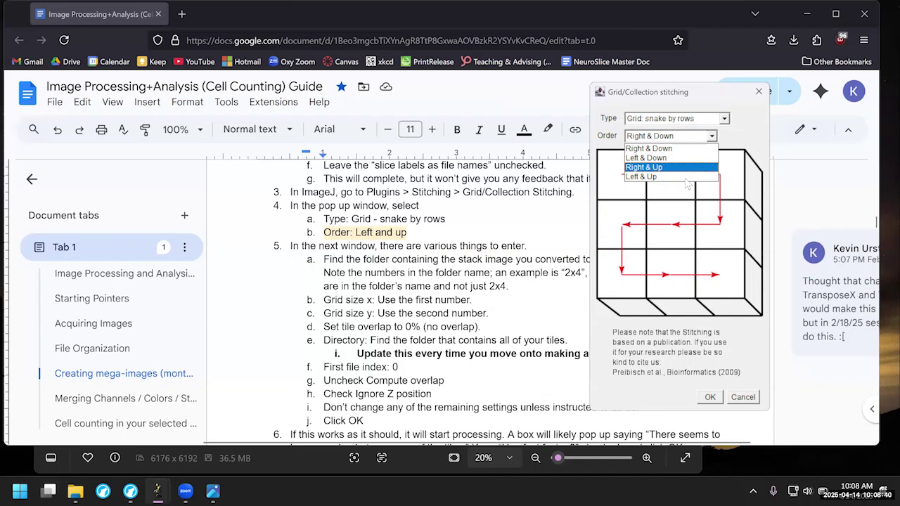
pyautogui.click(640, 177)
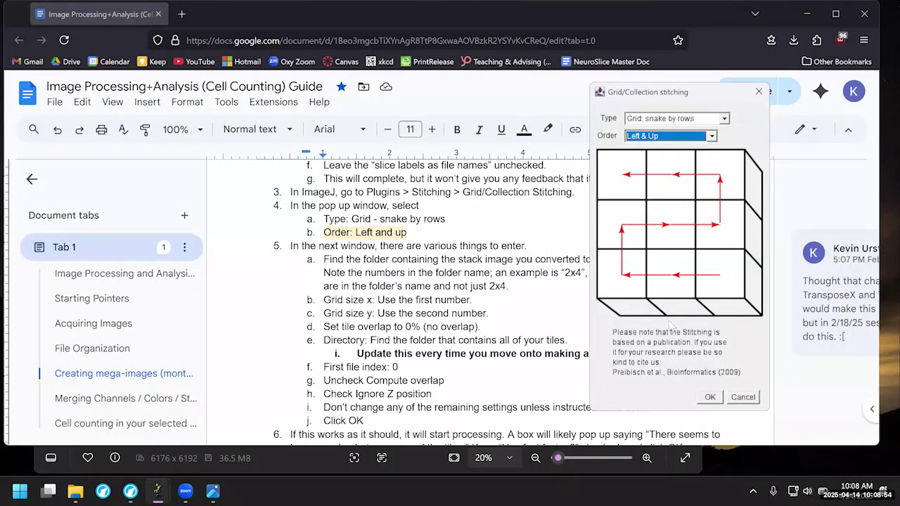
pyautogui.click(709, 397)
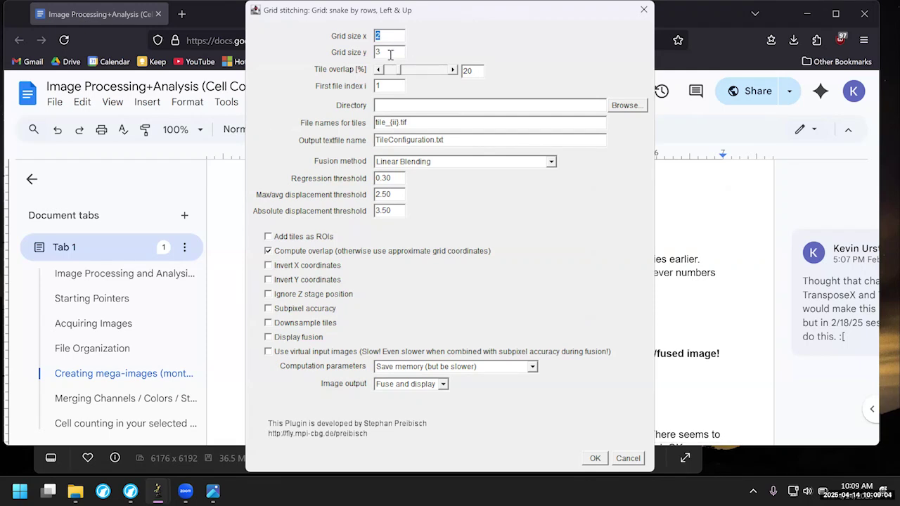
# Set Grid size y to 4 for a 2 × 4 grid and lower Tile overlap to 0%.
pyautogui.press('Tab')
pyautogui.write('4')
pyautogui.moveTo(400, 70); pyautogui.dragTo(381, 73)
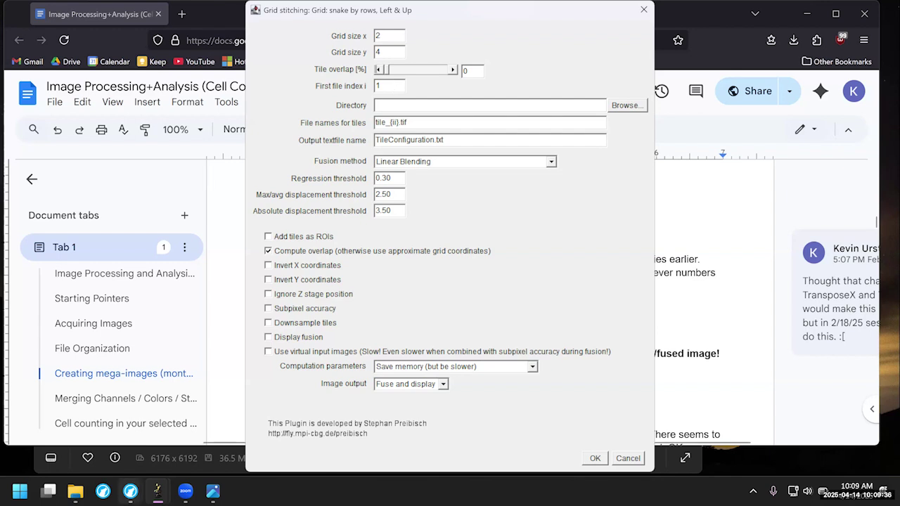
pyautogui.moveTo(75, 491)
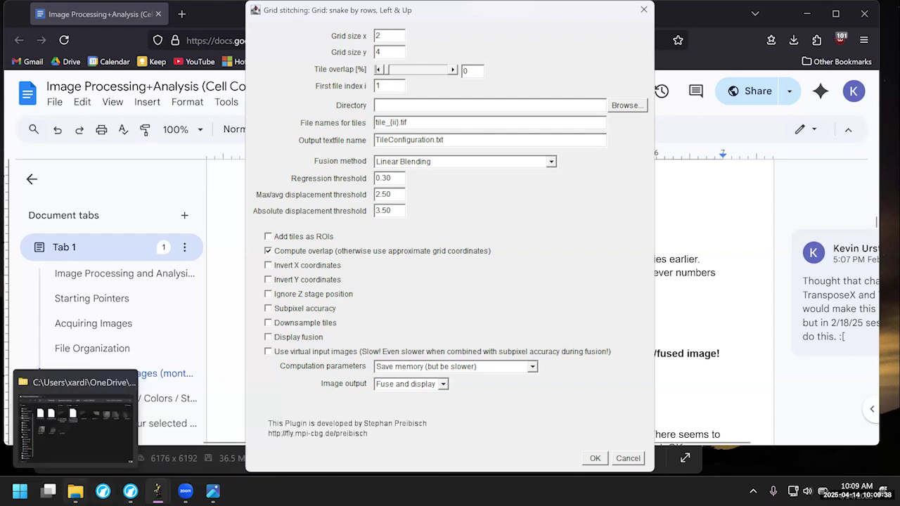
# Check the eight tile files in the DAPI 2x4 folder, then scroll the guide to its remaining settings.
pyautogui.click(76, 490)
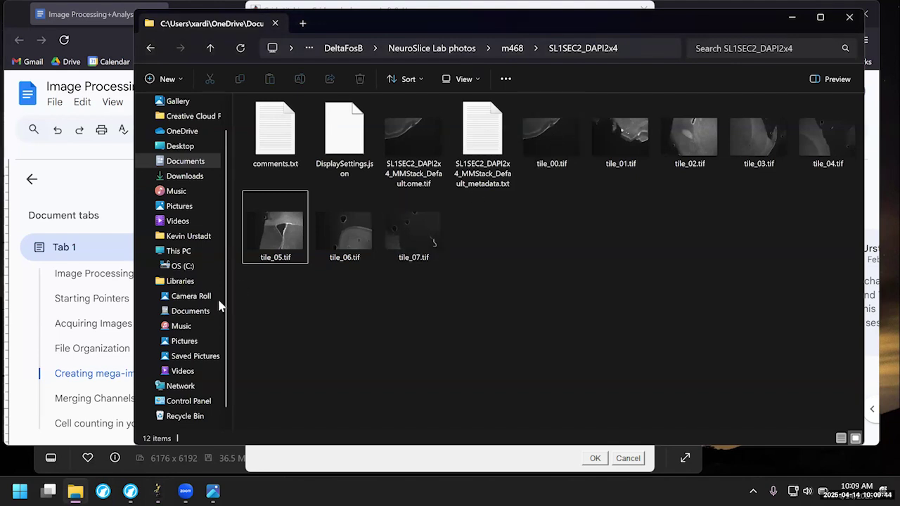
pyautogui.hotkey('alt', 'Tab')
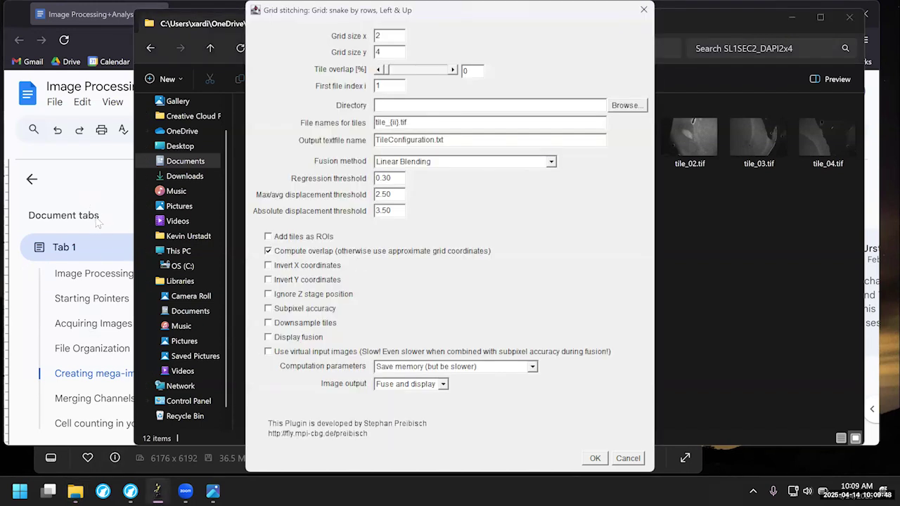
pyautogui.hotkey('alt', 'Tab')
pyautogui.scroll(-3, 391, 291)
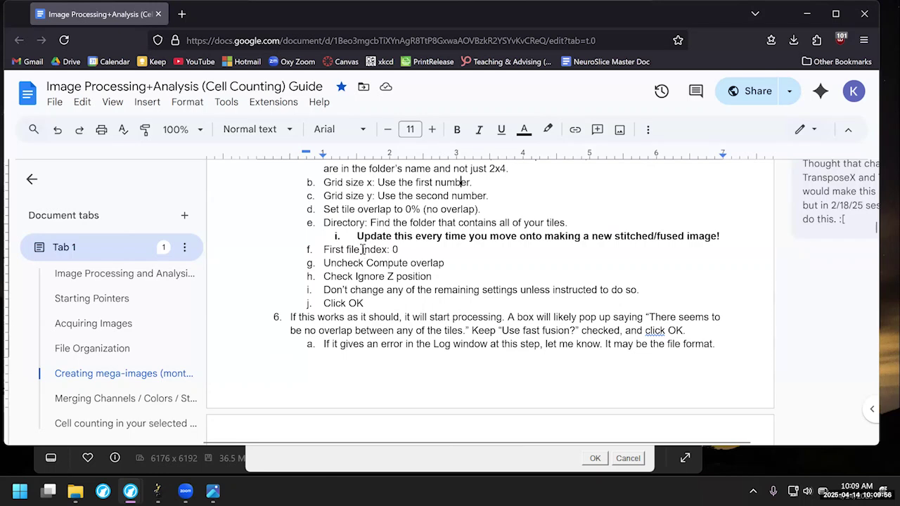
# Set First file index to 0 and choose SL1SEC2_DAPI2x4 as the stitching directory.
pyautogui.hotkey('alt', 'Tab')
pyautogui.press('Tab')
pyautogui.press('Tab')
pyautogui.press('Tab')
pyautogui.press('Tab')
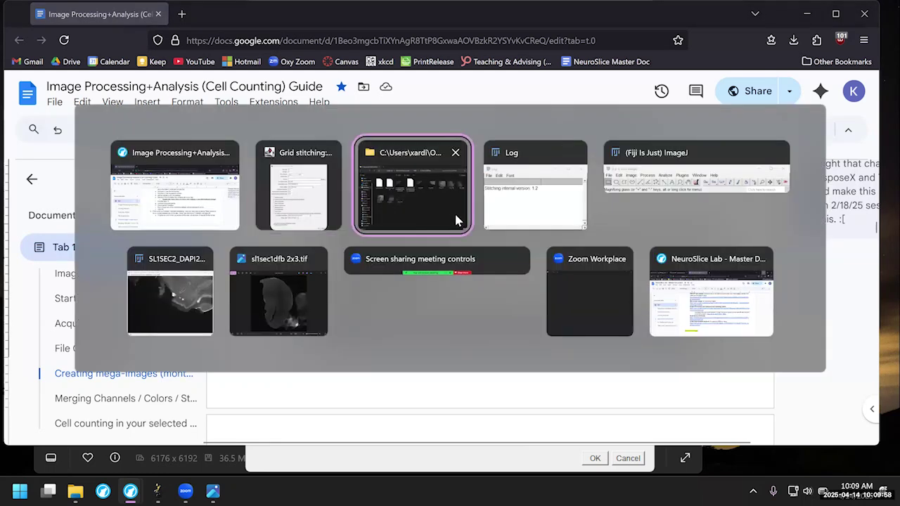
pyautogui.press('Tab')
pyautogui.press('Tab')
pyautogui.press('Tab')
pyautogui.press('Tab')
pyautogui.press('Tab')
pyautogui.press('Tab')
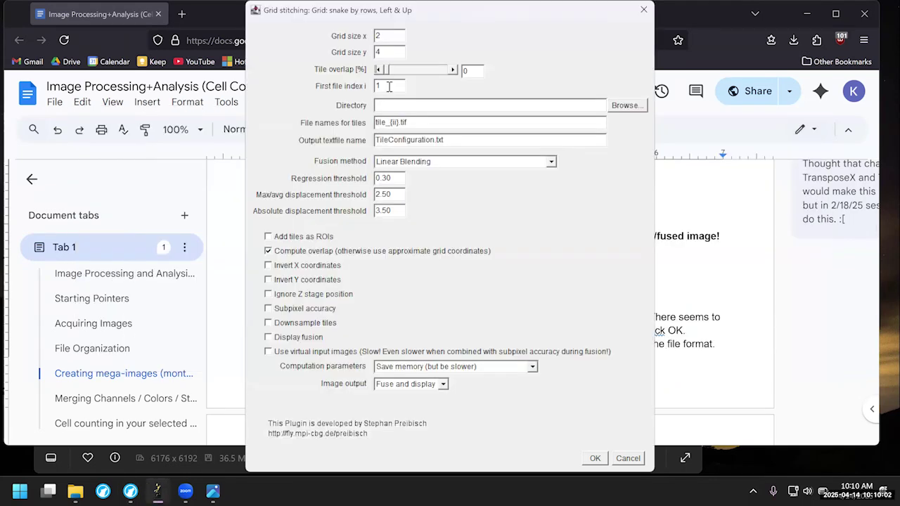
pyautogui.write('0')
pyautogui.click(625, 107)
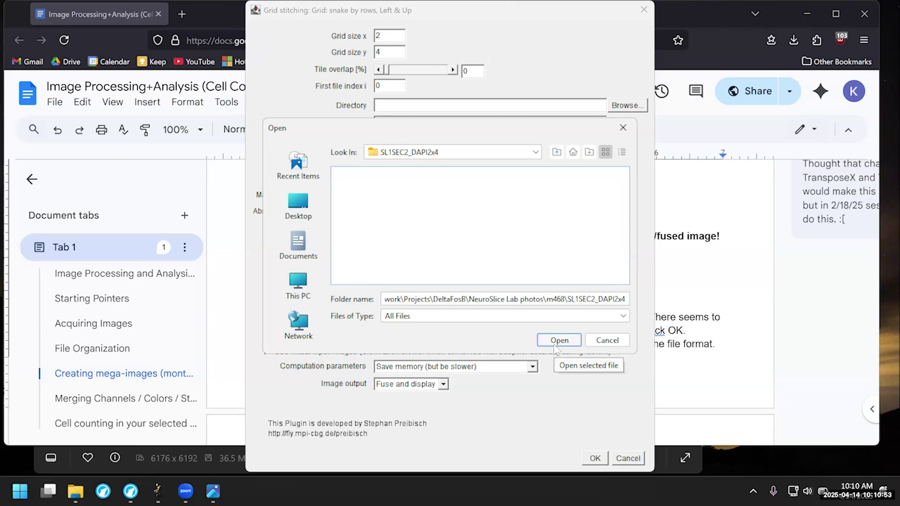
pyautogui.click(559, 341)
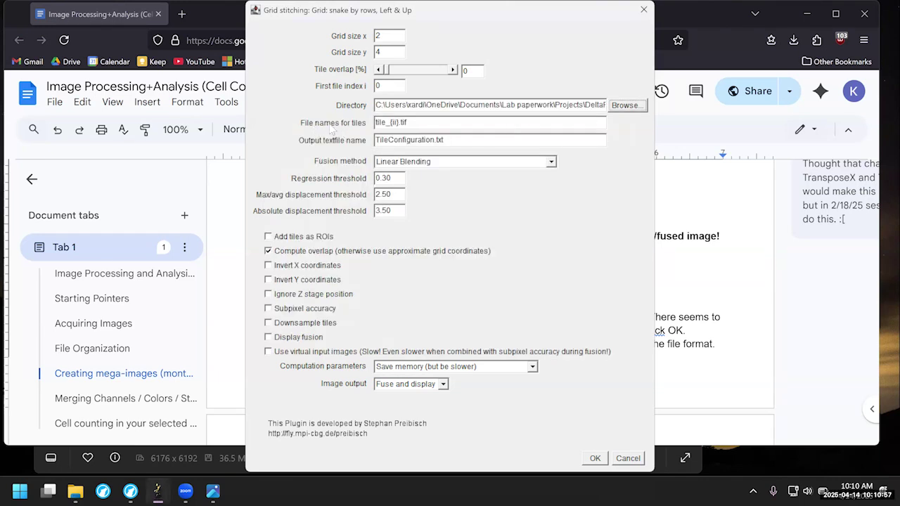
pyautogui.click(388, 123)
# Uncheck Compute overlap, check Ignore Z stage position, and start stitching the grid.
pyautogui.click(733, 274)
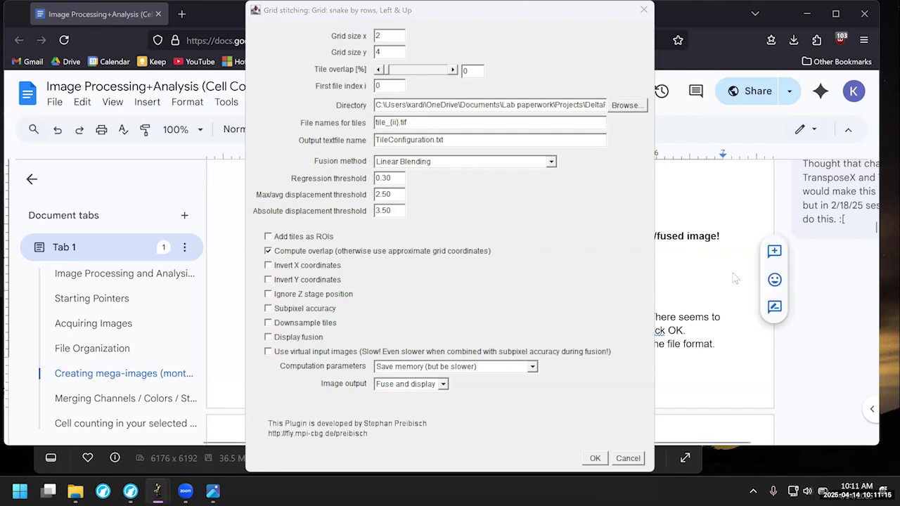
pyautogui.hotkey('alt', 'Tab')
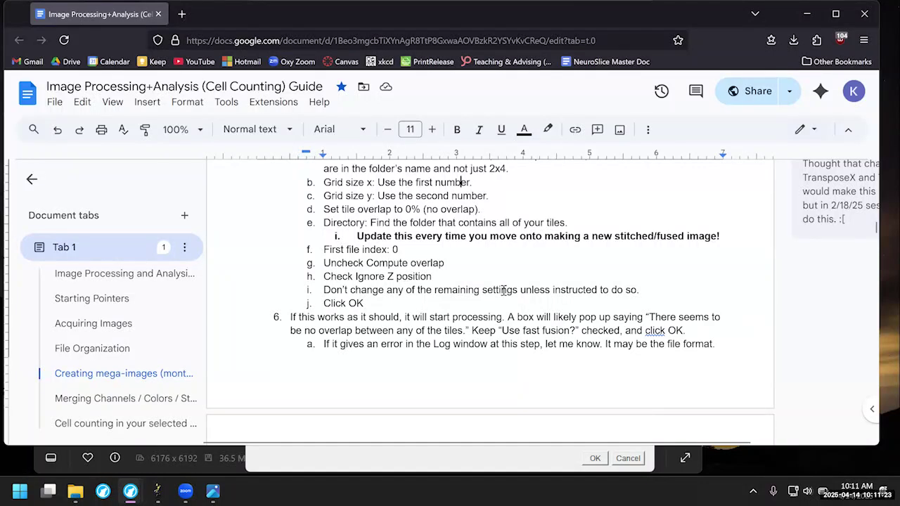
pyautogui.hotkey('alt', 'Tab')
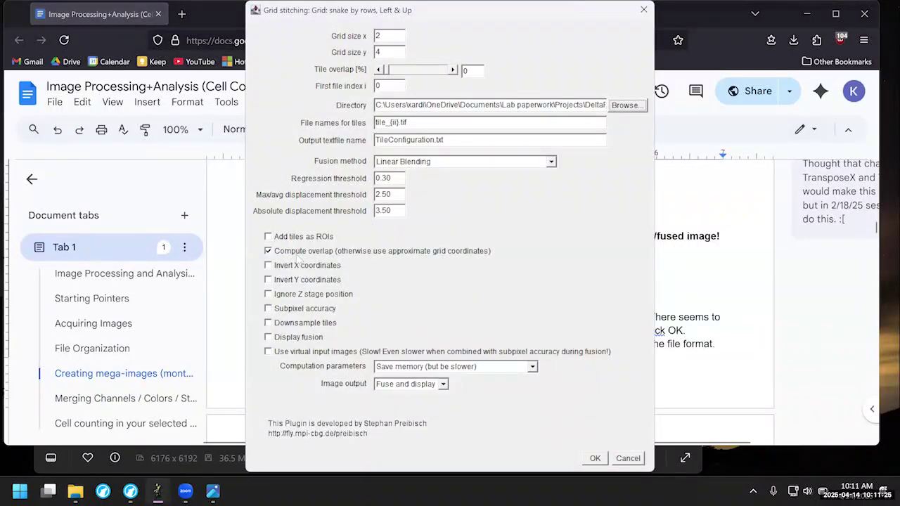
pyautogui.click(267, 251)
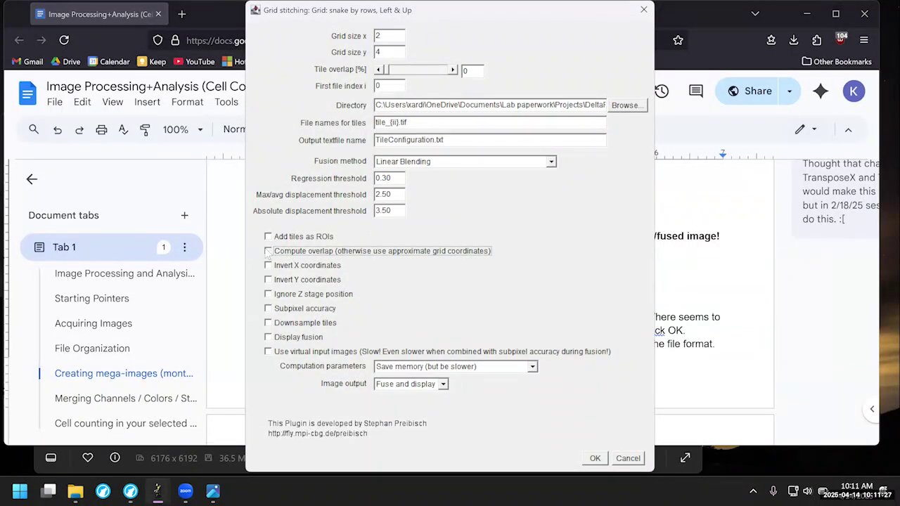
pyautogui.click(268, 294)
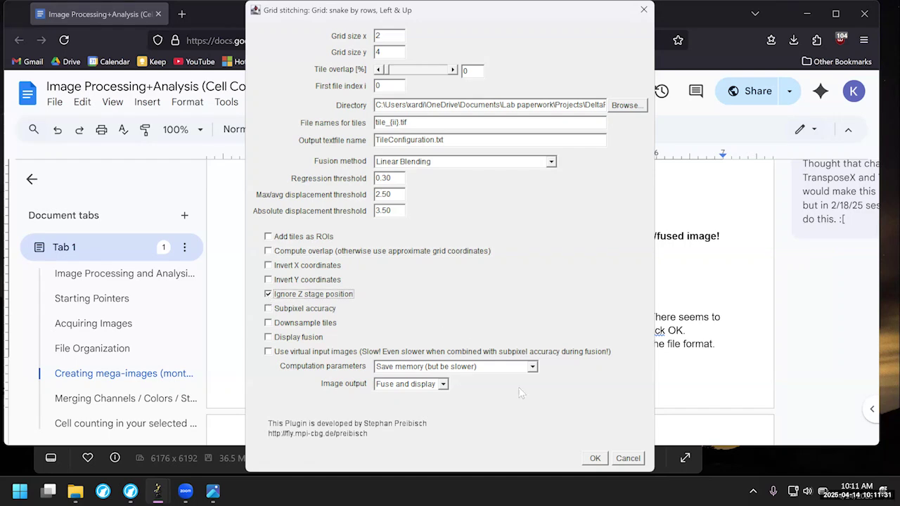
pyautogui.click(594, 459)
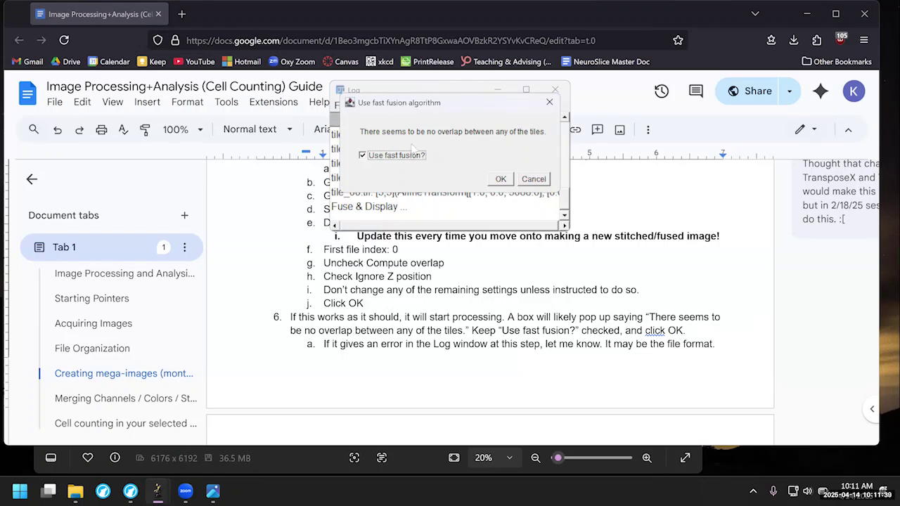
# Accept fast fusion to produce the 6176x8256 Fused mosaic and move its window aside.
pyautogui.click(500, 179)
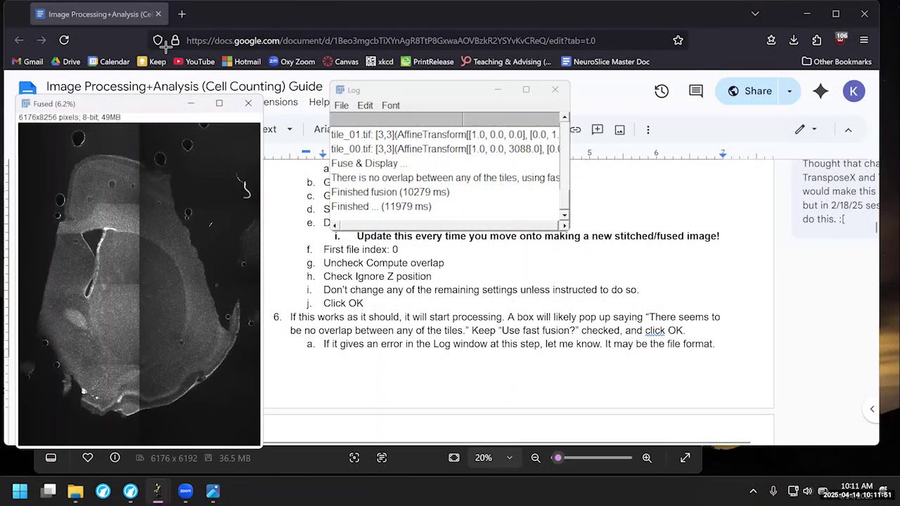
pyautogui.moveTo(147, 107); pyautogui.dragTo(166, 52)
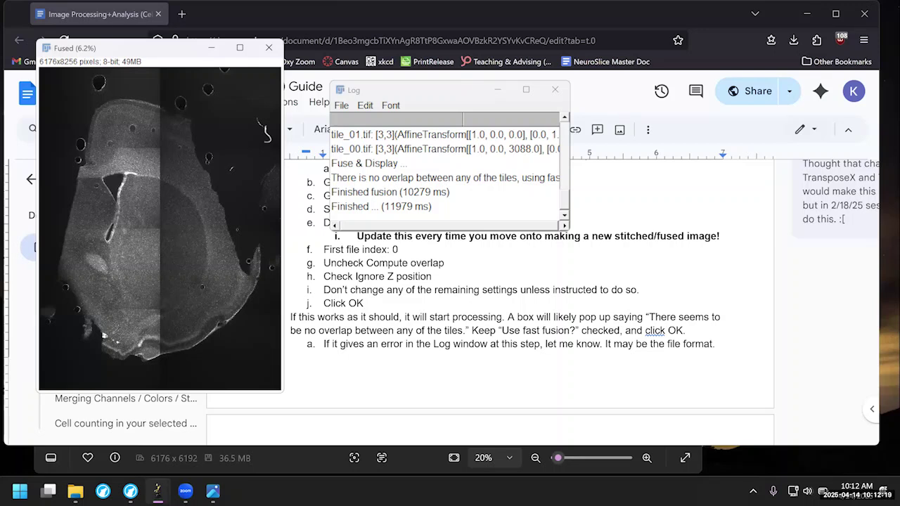
# Save the Fused image as TIFF 'mega dapi.tif', then close its window.
pyautogui.moveTo(158, 489)
pyautogui.click(115, 425)
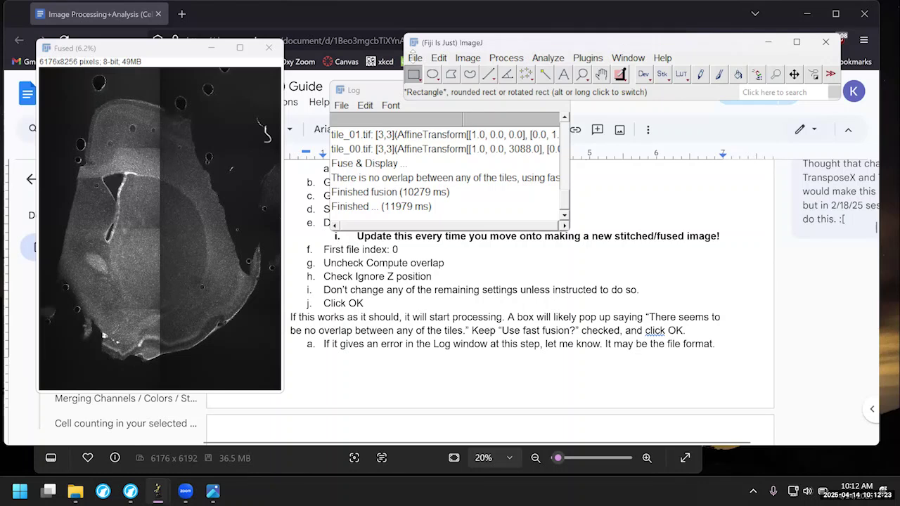
pyautogui.click(415, 57)
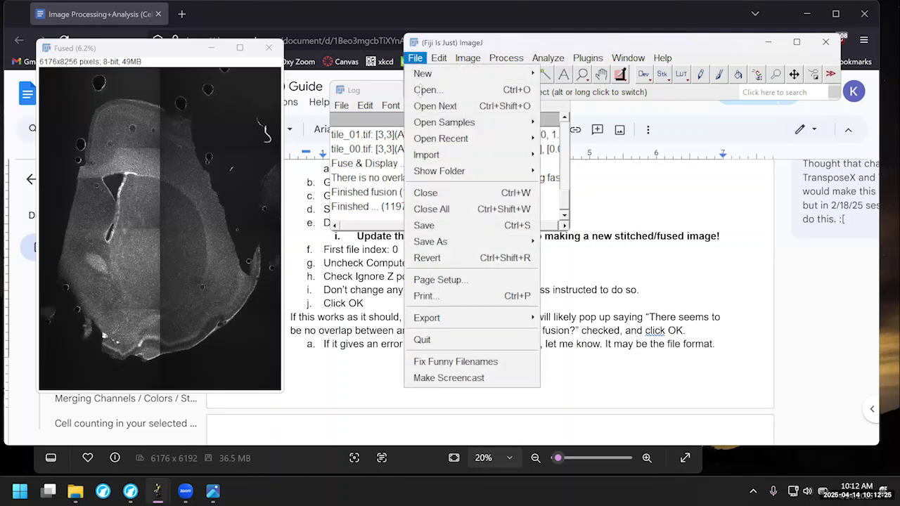
pyautogui.moveTo(445, 241)
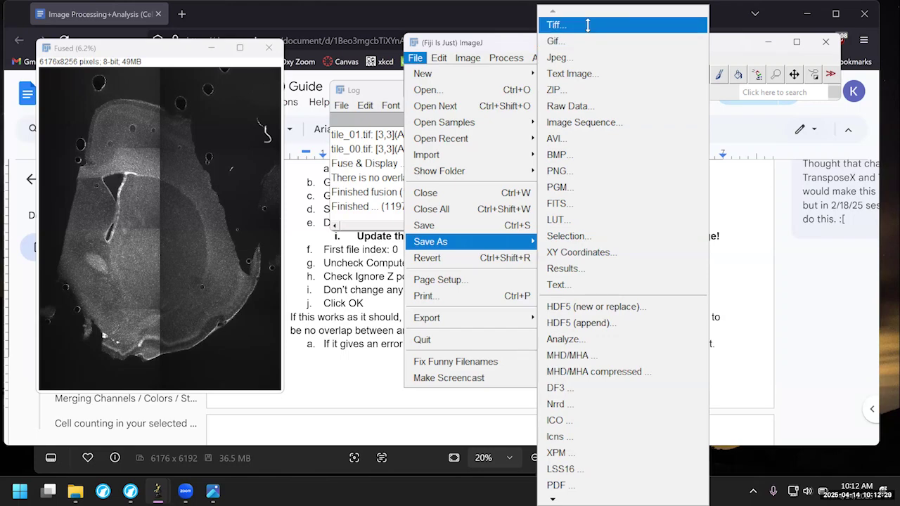
pyautogui.click(587, 25)
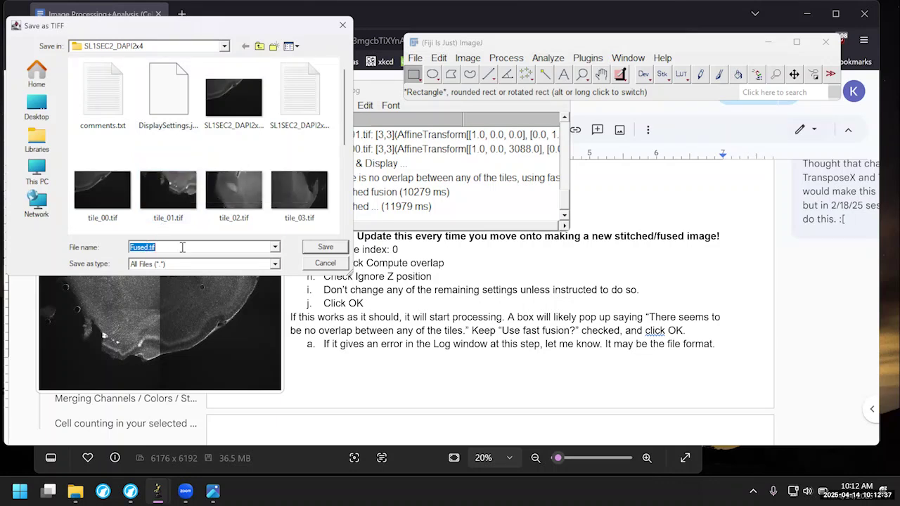
pyautogui.click(144, 246)
pyautogui.hotkey('shift', 'Home')
pyautogui.write('mega dapi')
pyautogui.press('Return')
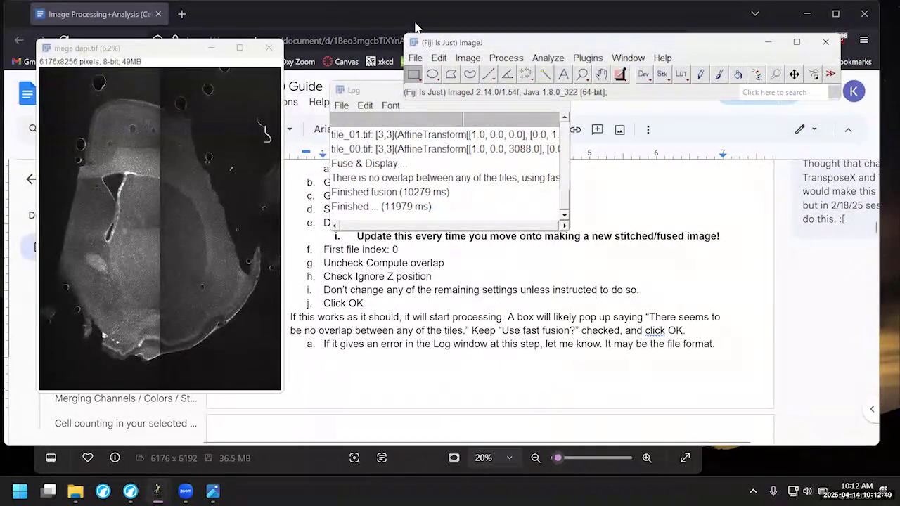
pyautogui.click(269, 48)
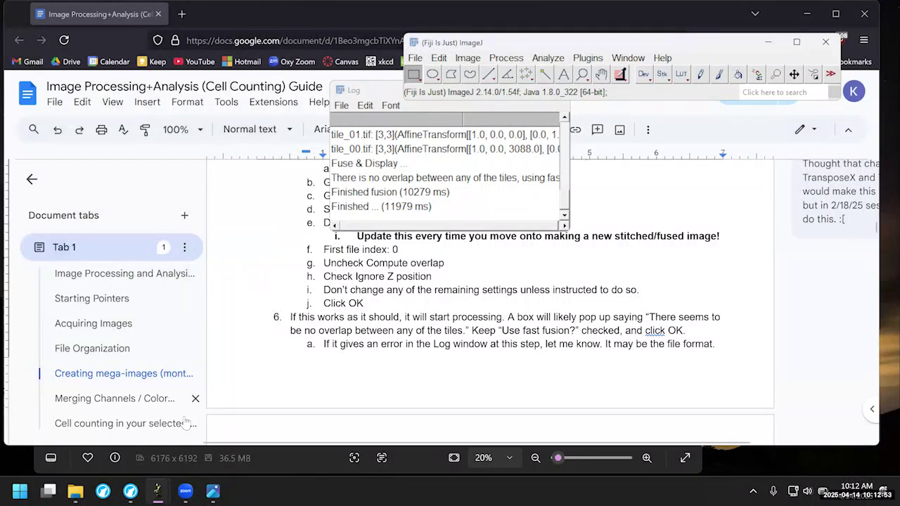
# Close the original SL1SEC2_DAPI2x4 tile stack.
pyautogui.moveTo(158, 490)
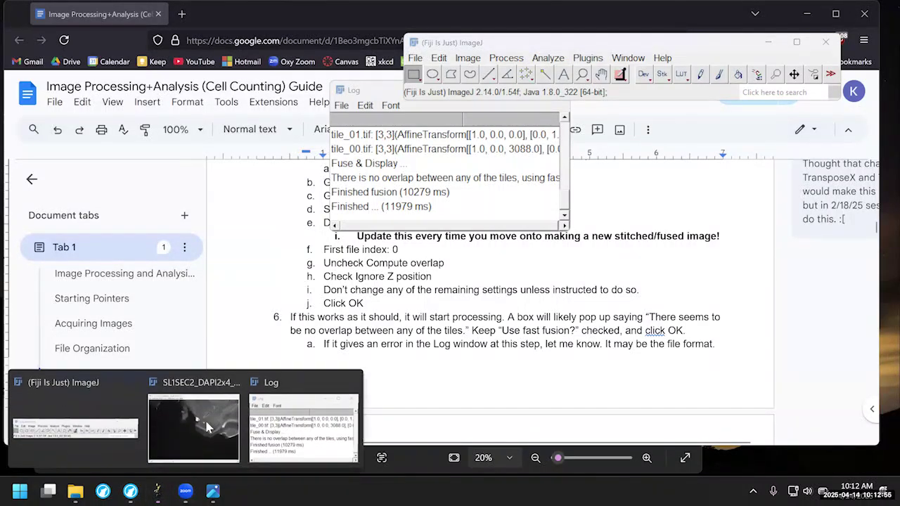
pyautogui.click(218, 406)
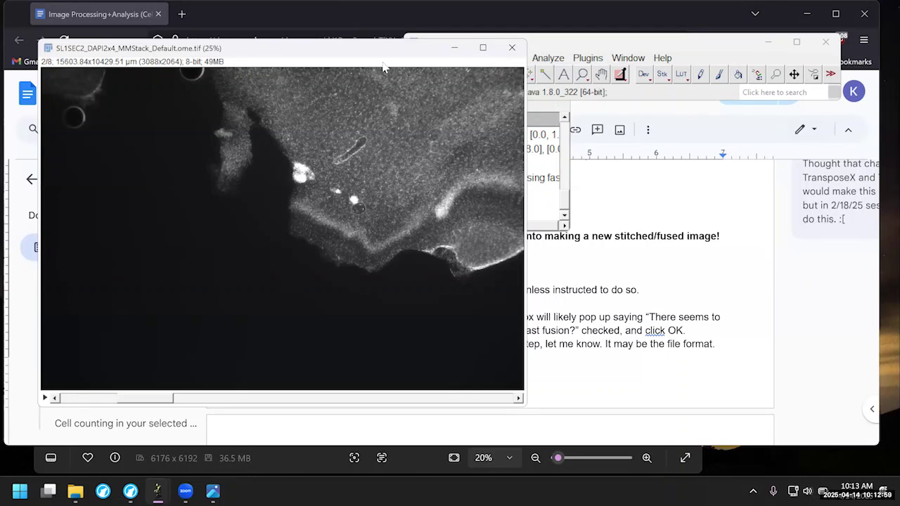
pyautogui.hotkey('ctrl', 'w')
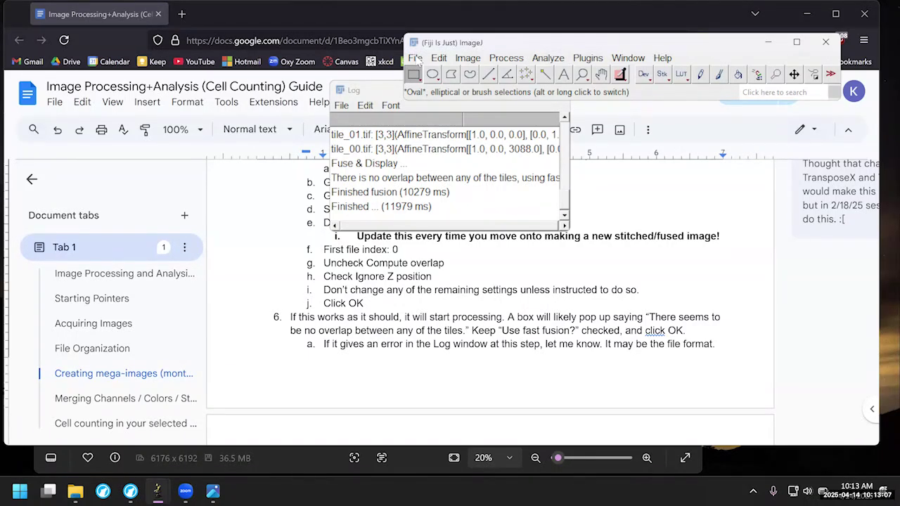
# Open SL1SEC2_DFB2x4_MMStack_Default.ome.tif from the m468 > SL1SEC2_DFB2x4 folder.
pyautogui.click(416, 58)
pyautogui.click(426, 93)
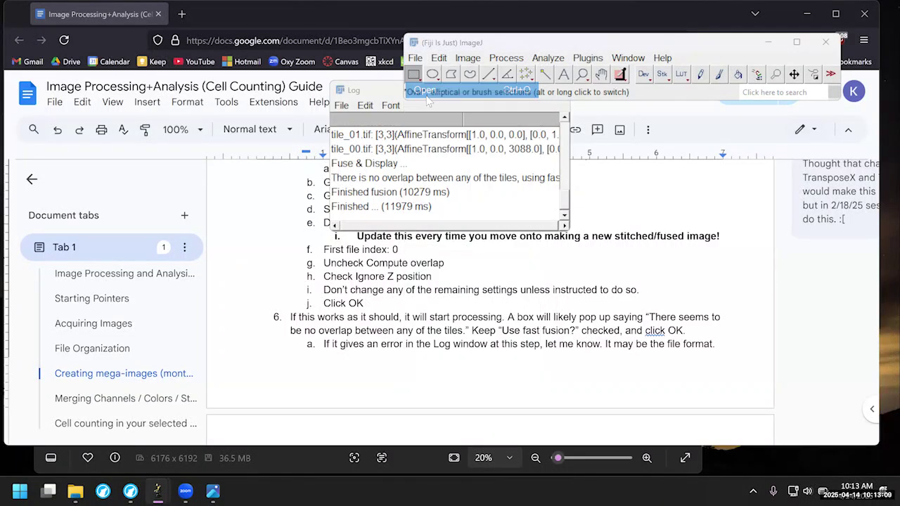
pyautogui.press('BackSpace')
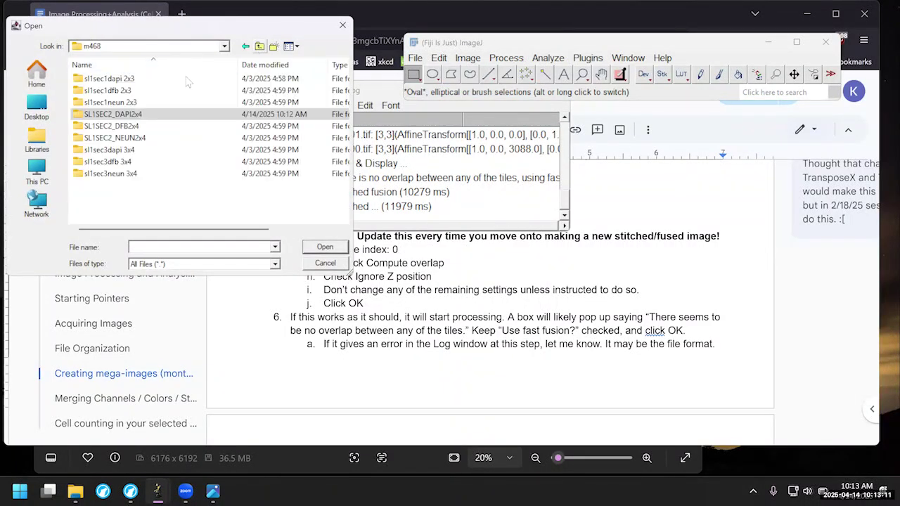
pyautogui.click(132, 126)
pyautogui.doubleClick(132, 125)
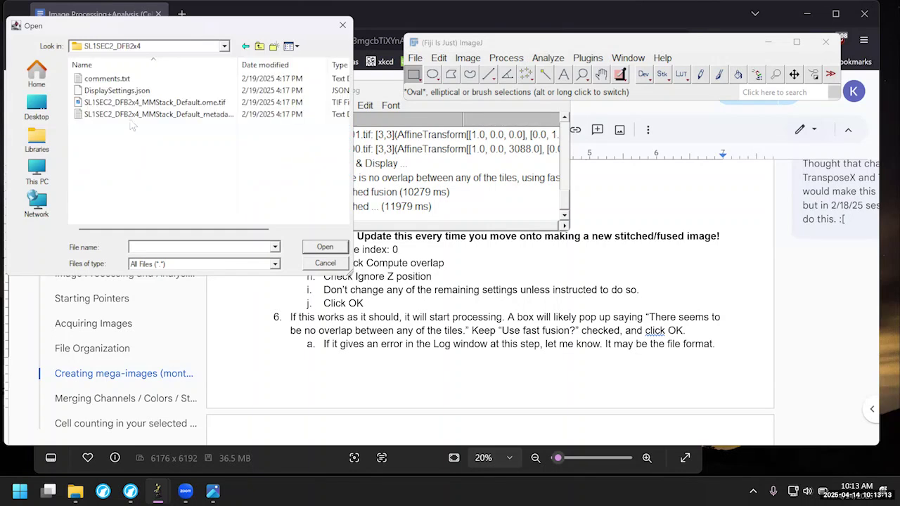
pyautogui.doubleClick(147, 102)
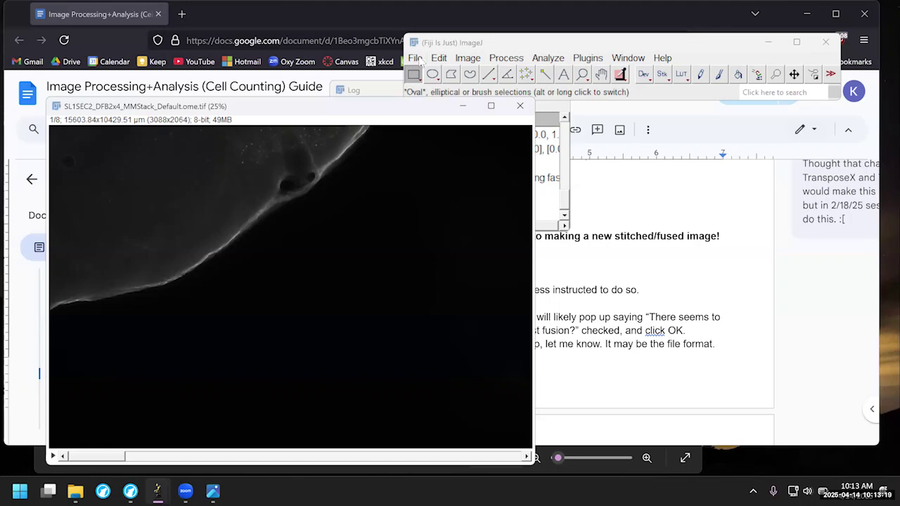
# Save the DFB stack into SL1SEC2_DFB2x4 as a TIFF image sequence named tile_, starting at 0.
pyautogui.click(418, 59)
pyautogui.moveTo(436, 241)
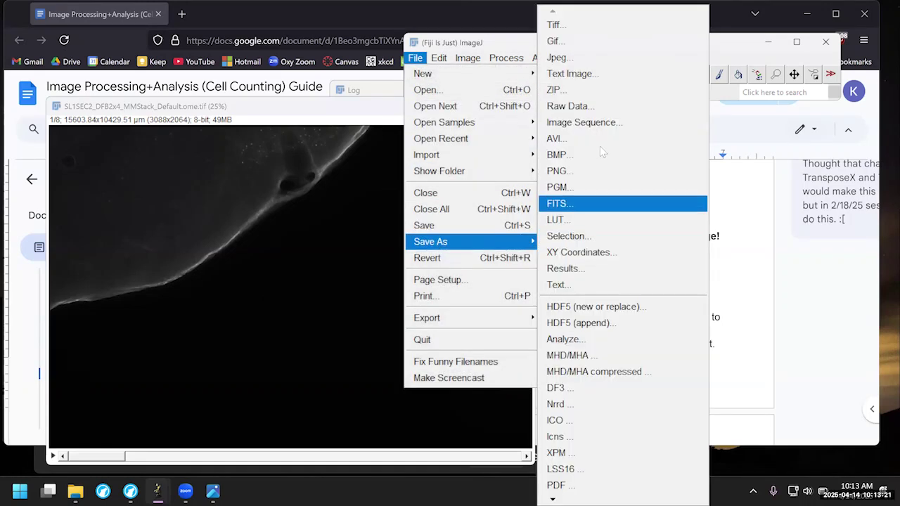
pyautogui.click(594, 123)
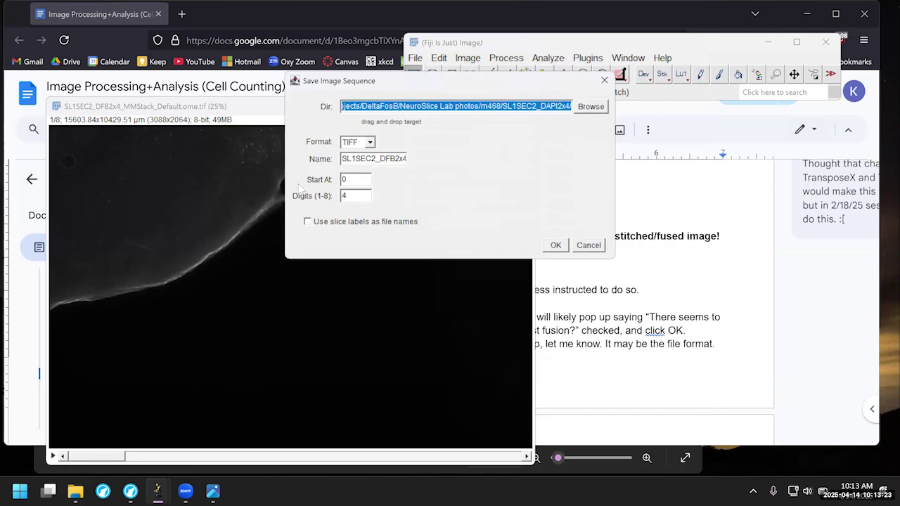
pyautogui.click(591, 106)
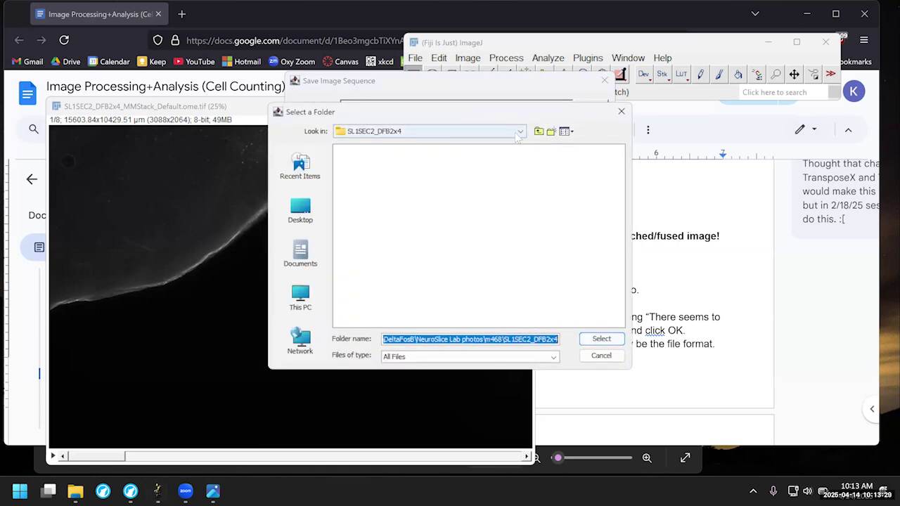
pyautogui.click(611, 338)
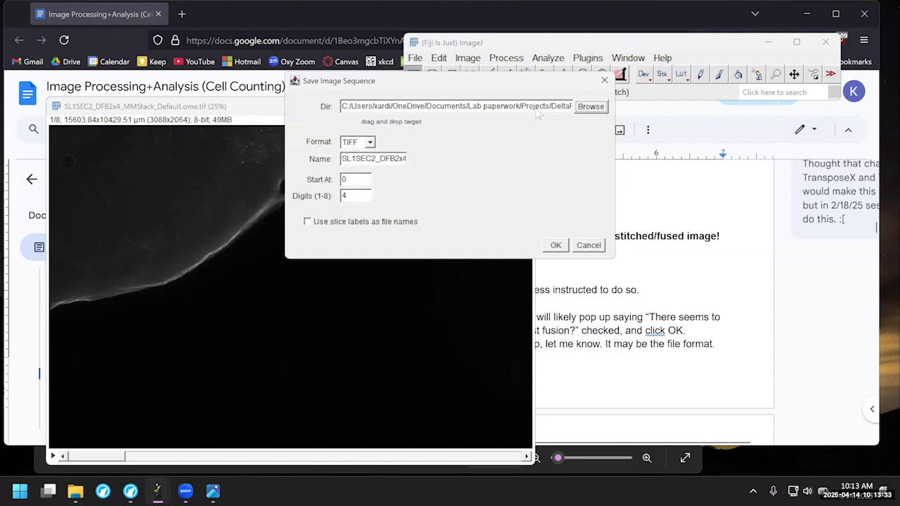
pyautogui.doubleClick(359, 159)
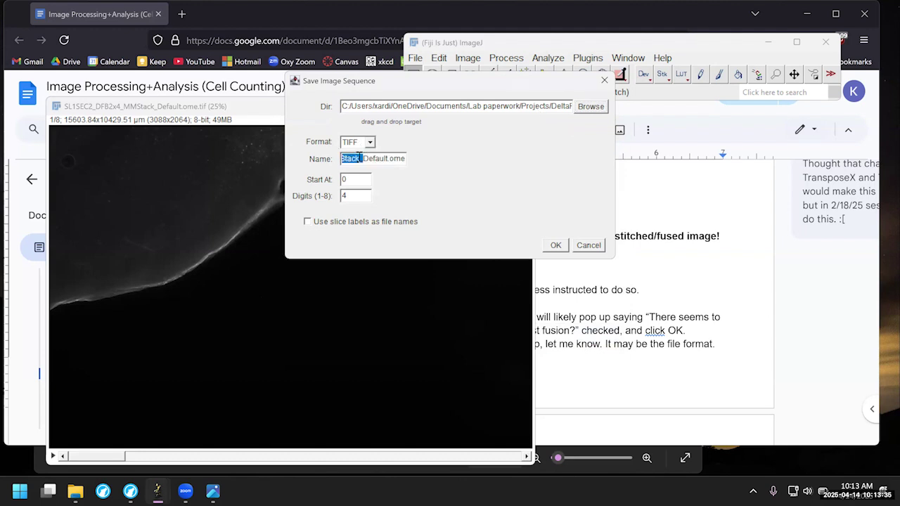
pyautogui.click(359, 159)
pyautogui.tripleClick(359, 158)
pyautogui.write('t')
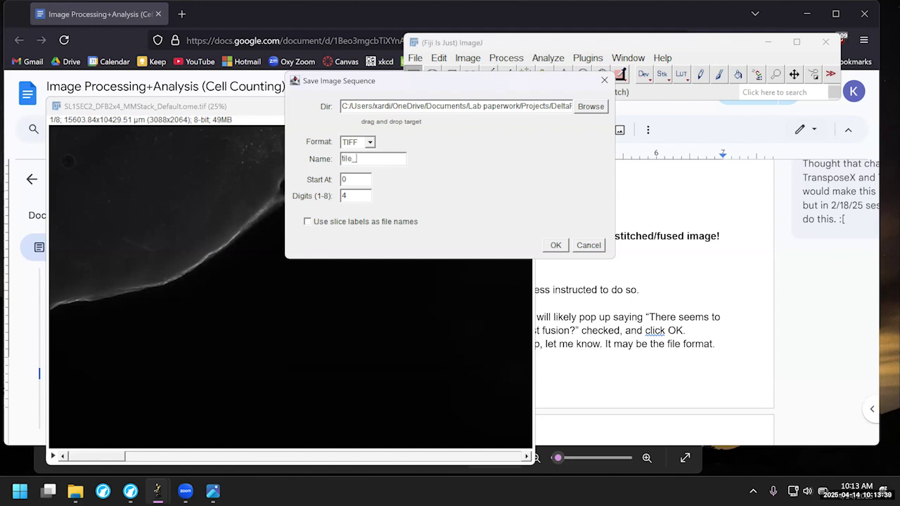
pyautogui.doubleClick(345, 196)
pyautogui.click(556, 246)
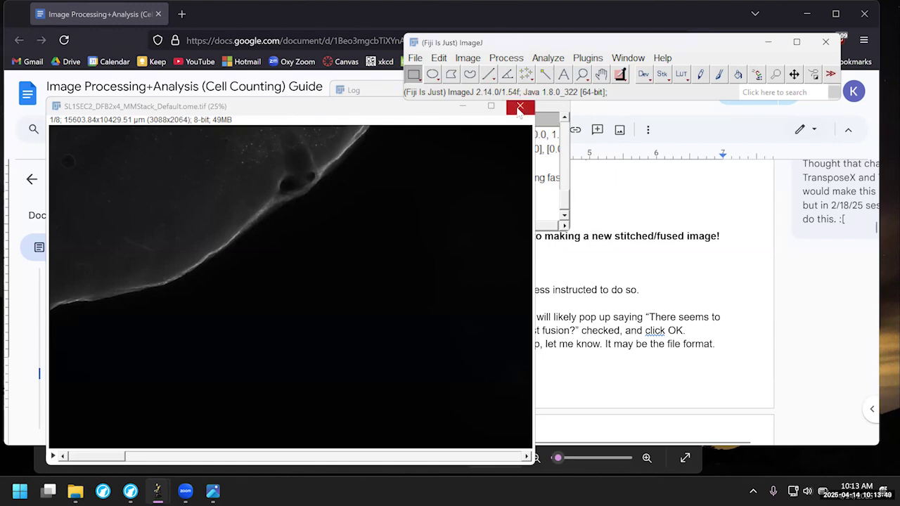
# Close the DFB stack and start Grid/Collection stitching in snake-by-rows, Left & Up order.
pyautogui.click(519, 108)
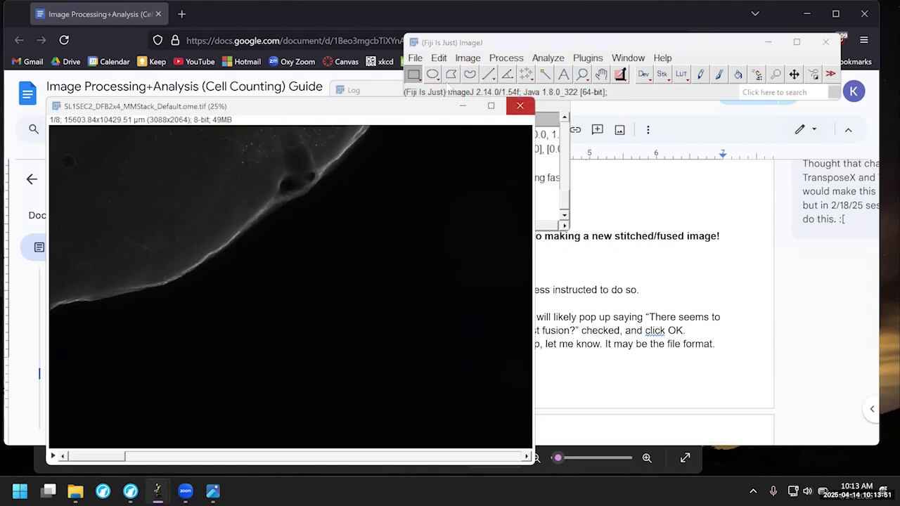
pyautogui.click(588, 58)
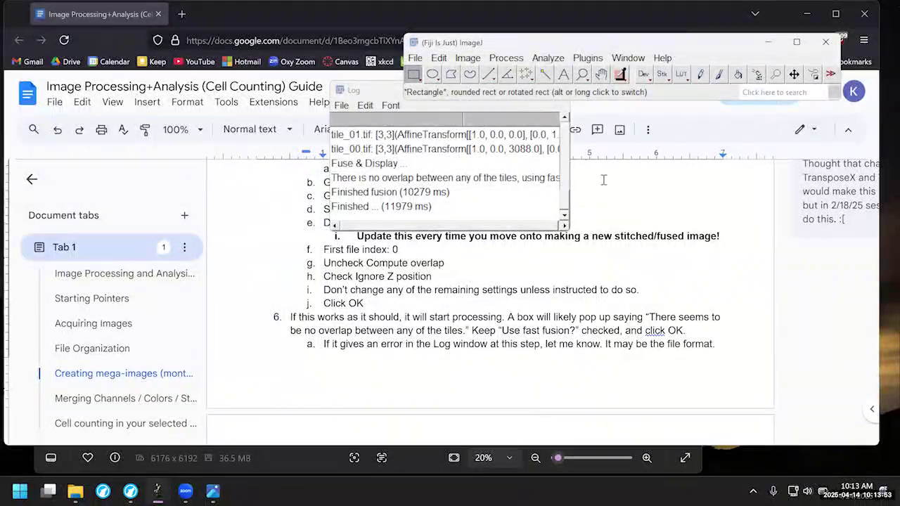
pyautogui.moveTo(649, 366)
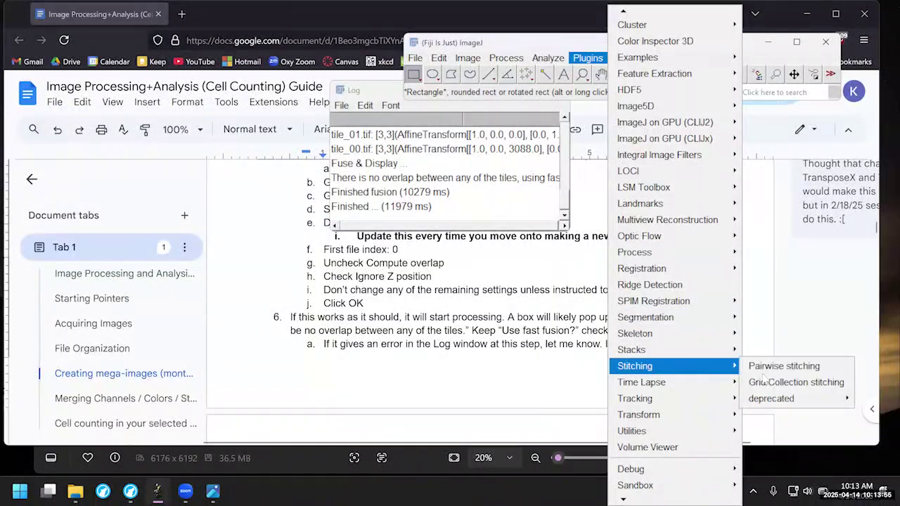
pyautogui.click(776, 384)
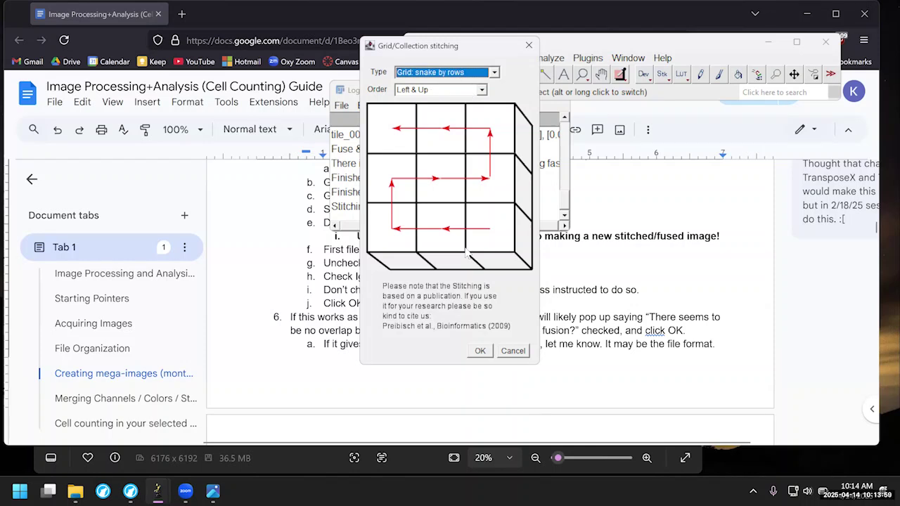
pyautogui.click(481, 350)
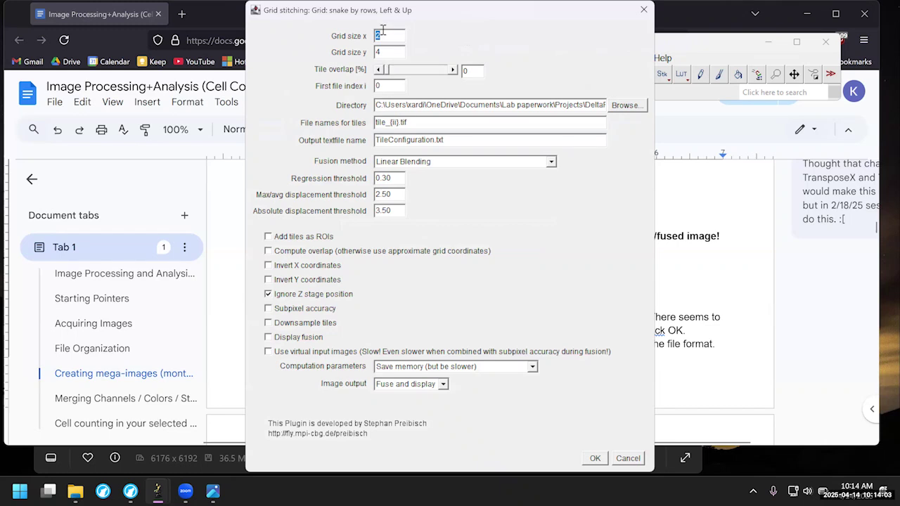
# Set the stitching tile directory to the SL1SEC2_DFB2x4 folder under m468.
pyautogui.click(625, 105)
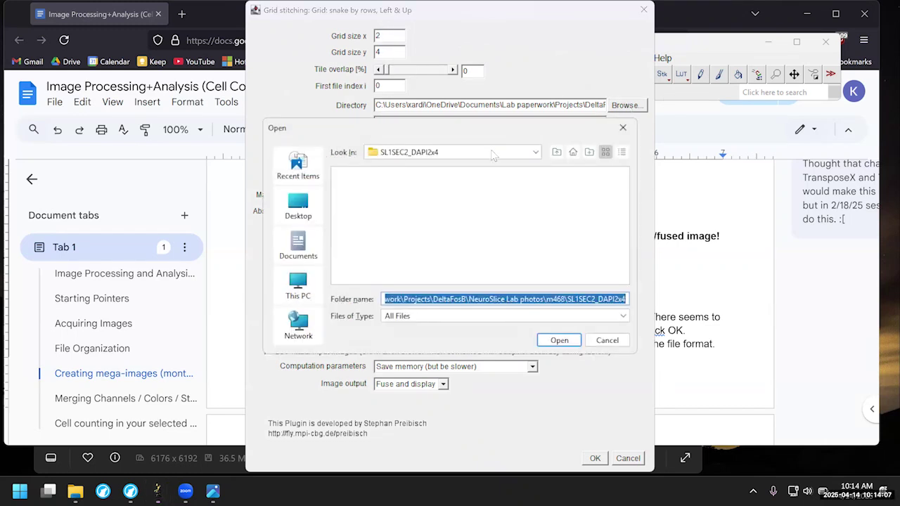
pyautogui.click(556, 151)
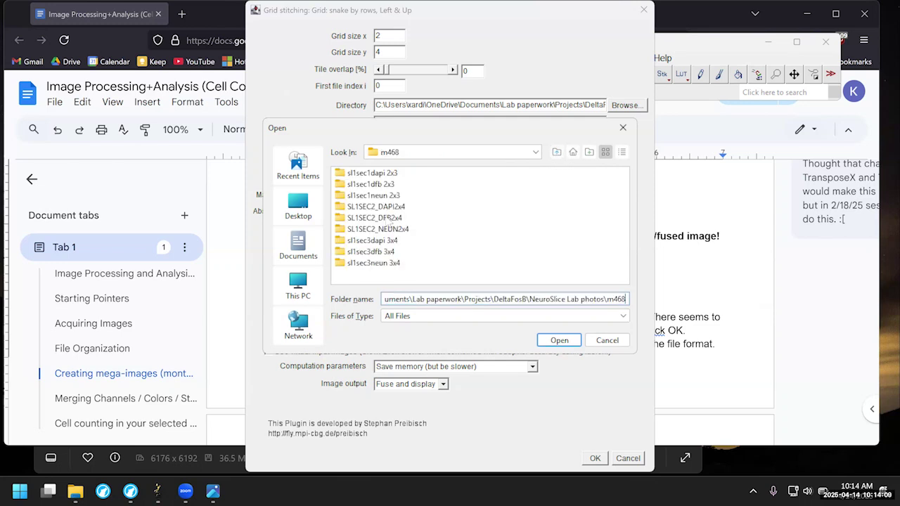
pyautogui.doubleClick(389, 219)
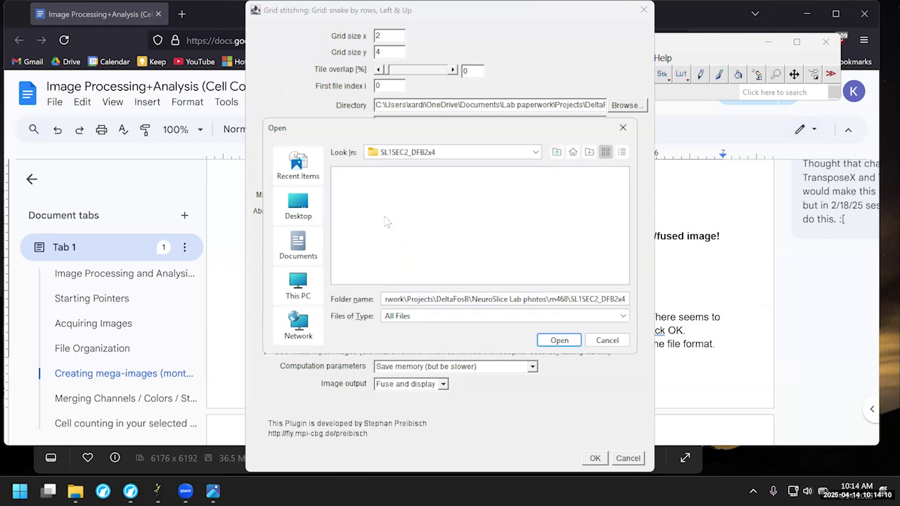
pyautogui.click(558, 344)
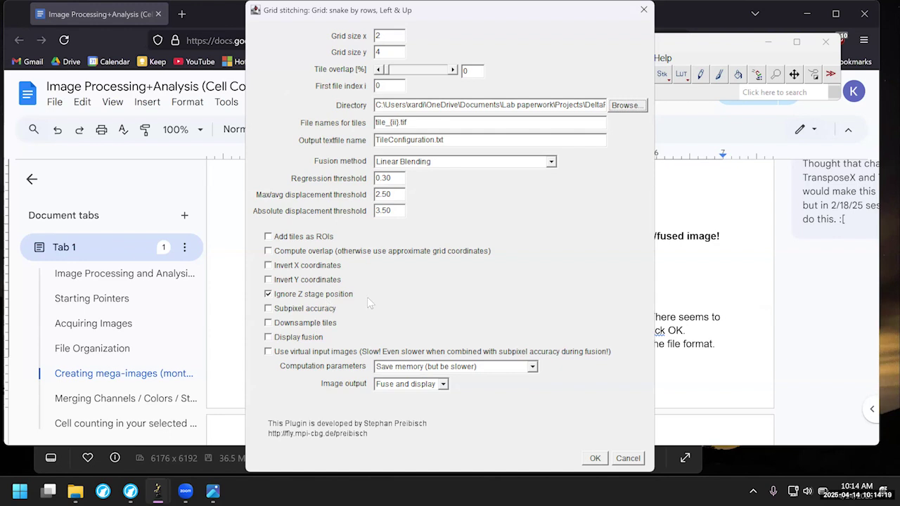
# Stitch the DFB tiles with fast fusion into a Fused mosaic and move its window up.
pyautogui.click(594, 459)
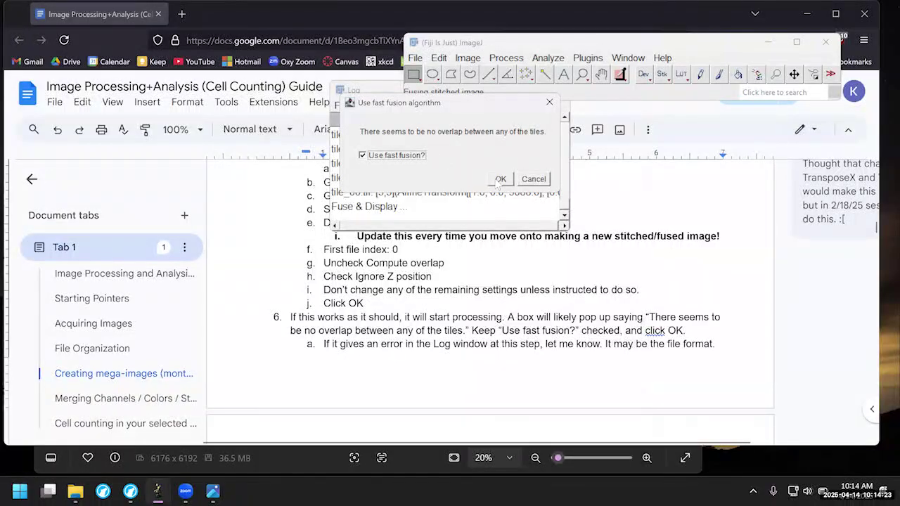
pyautogui.click(499, 179)
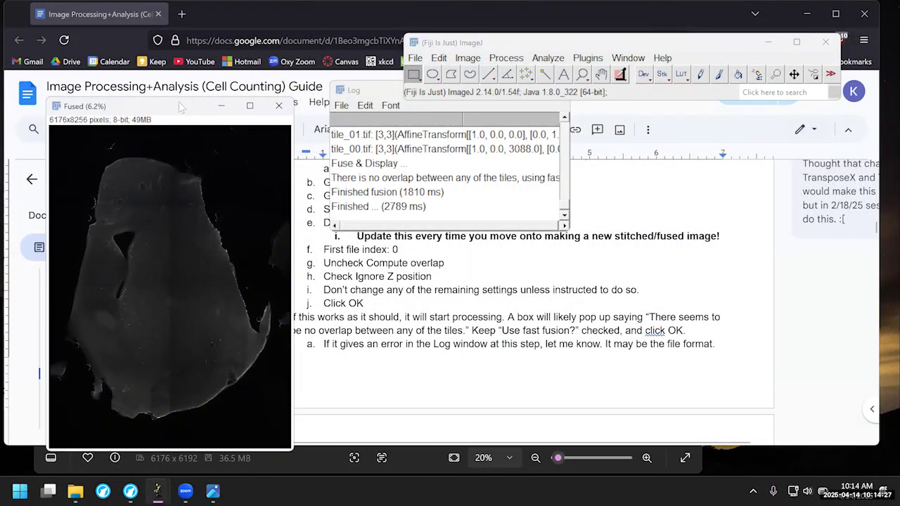
pyautogui.moveTo(179, 106); pyautogui.dragTo(204, 30)
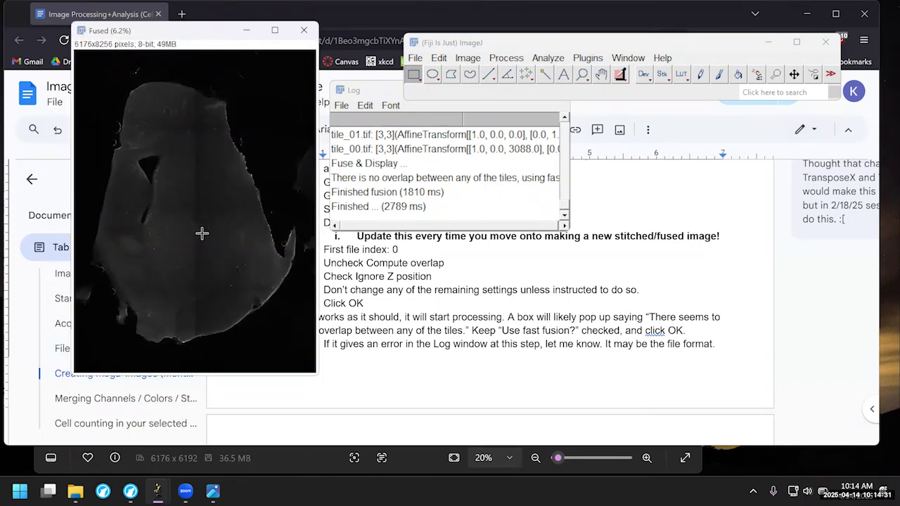
# Zoom into the fused DFB mosaic and pan around with the Hand tool to check cells.
pyautogui.scroll(5, 202, 233)
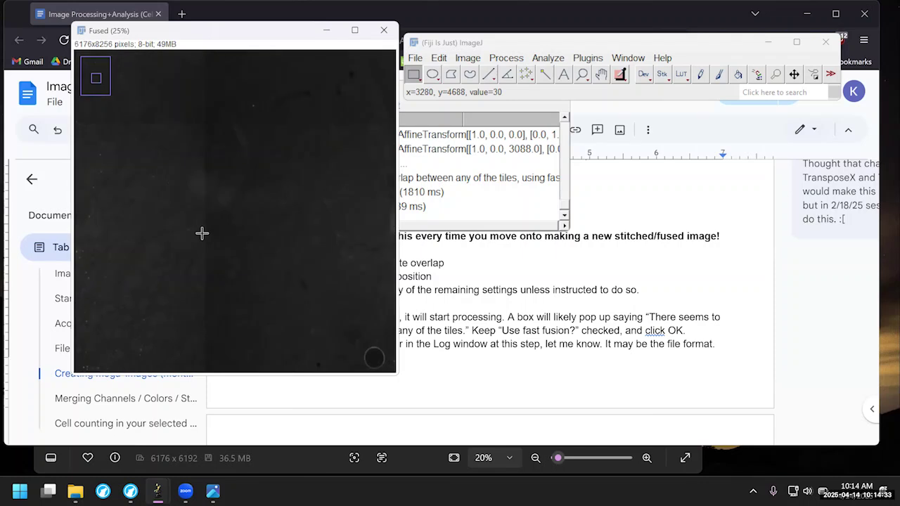
pyautogui.moveTo(202, 233); pyautogui.dragTo(285, 244)
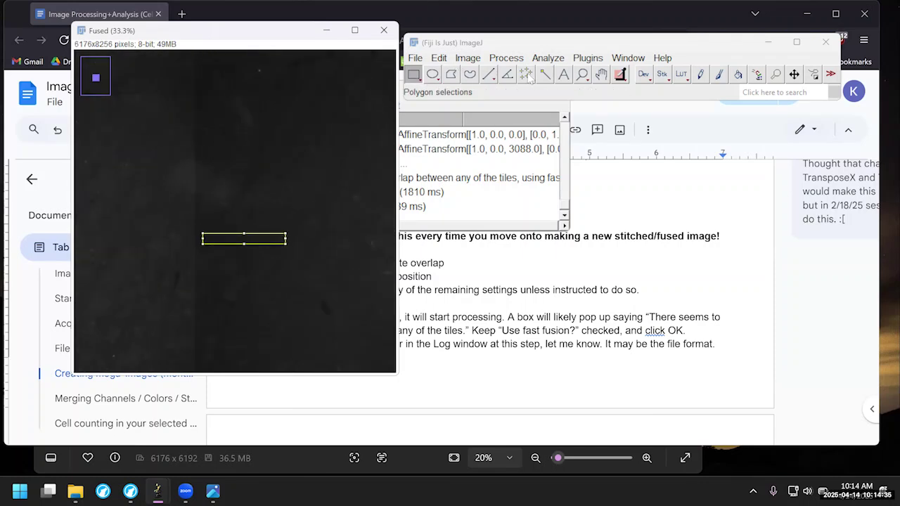
pyautogui.click(601, 75)
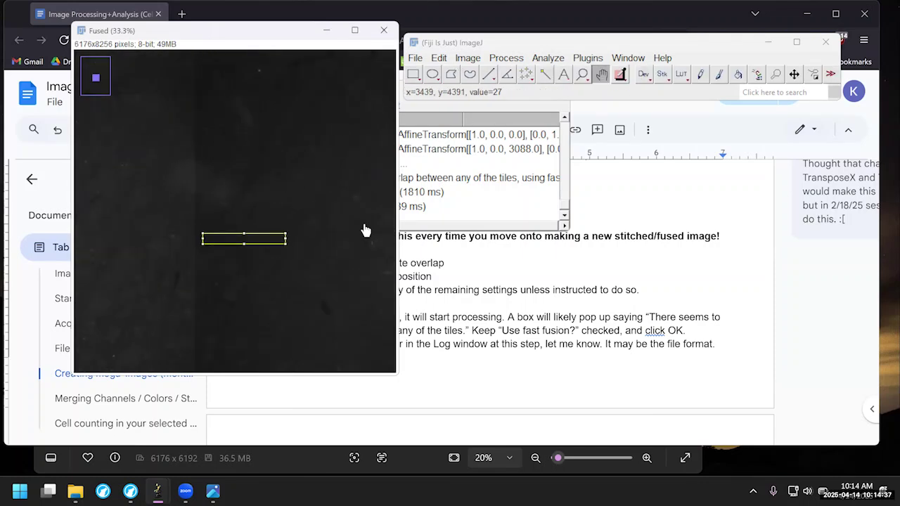
pyautogui.moveTo(106, 204); pyautogui.dragTo(226, 252)
pyautogui.scroll(3, 265, 166)
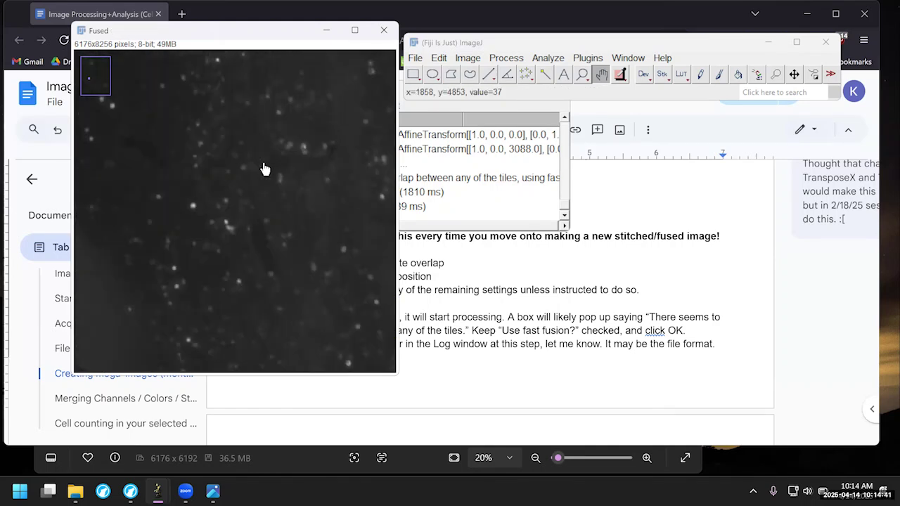
pyautogui.scroll(-3, 265, 169)
pyautogui.moveTo(265, 169); pyautogui.dragTo(227, 298)
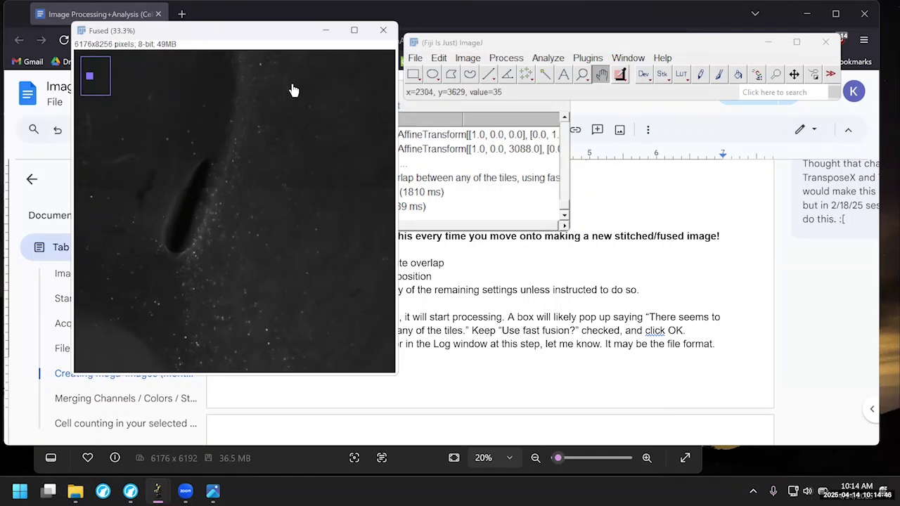
# Save the fused DFB mosaic as the TIFF 'mega dfb.tif'.
pyautogui.click(414, 58)
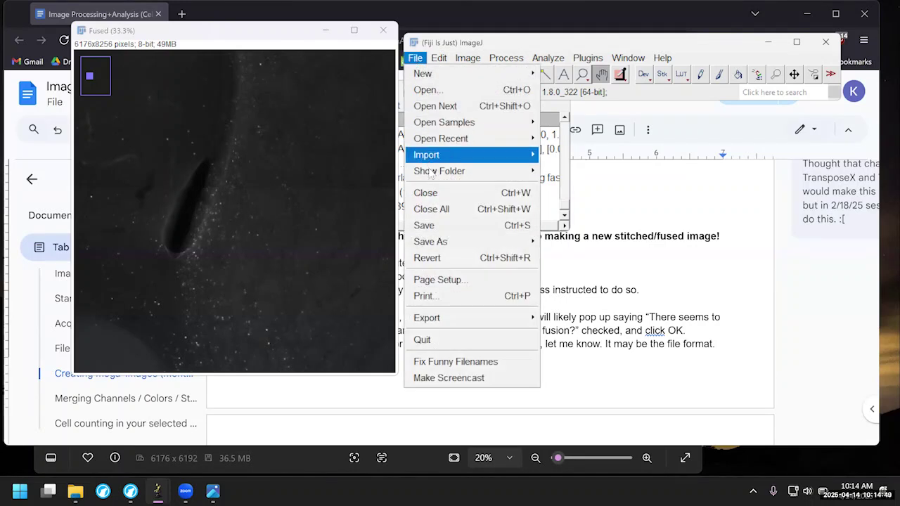
pyautogui.moveTo(428, 241)
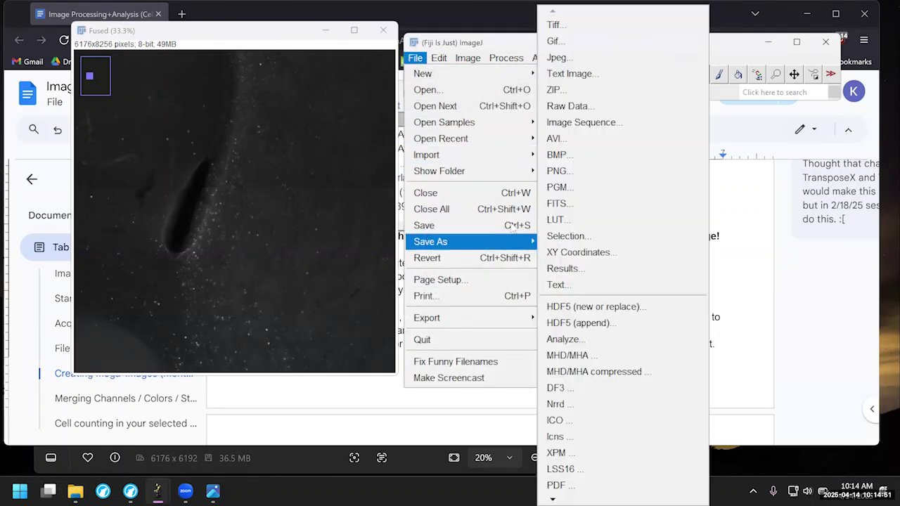
pyautogui.click(569, 28)
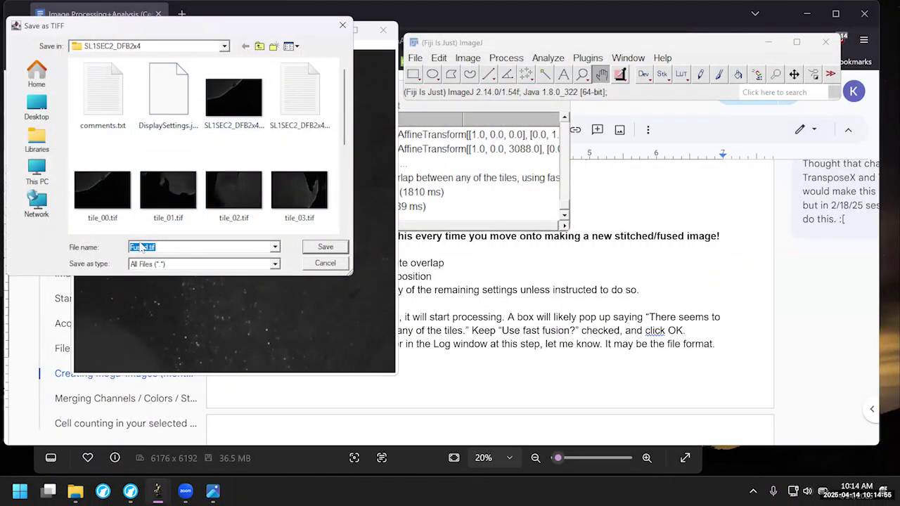
pyautogui.write('mega dfb')
pyautogui.click(324, 246)
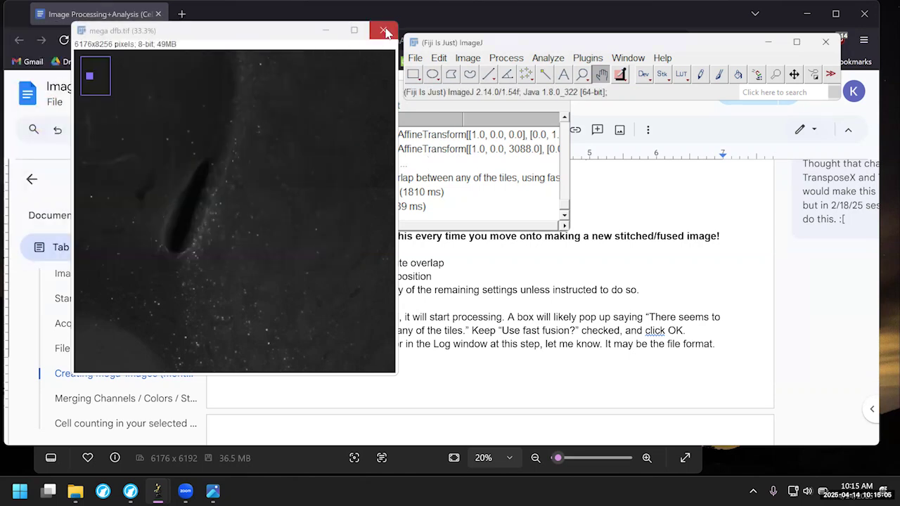
# Close mega dfb.tif and open SL1SEC2_NEUN2x4_MMStack_Default.ome.tif from the SL1SEC2_NEUN2x4 folder.
pyautogui.click(384, 31)
pyautogui.click(416, 58)
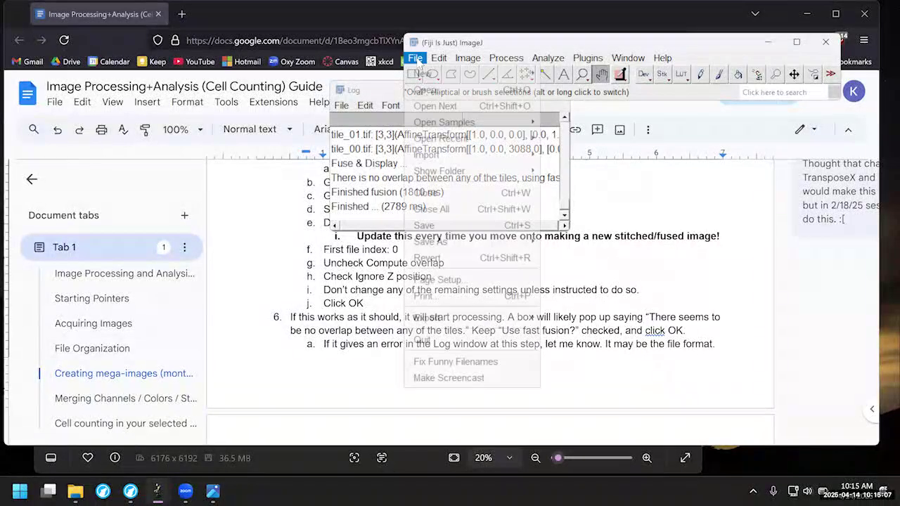
pyautogui.click(424, 90)
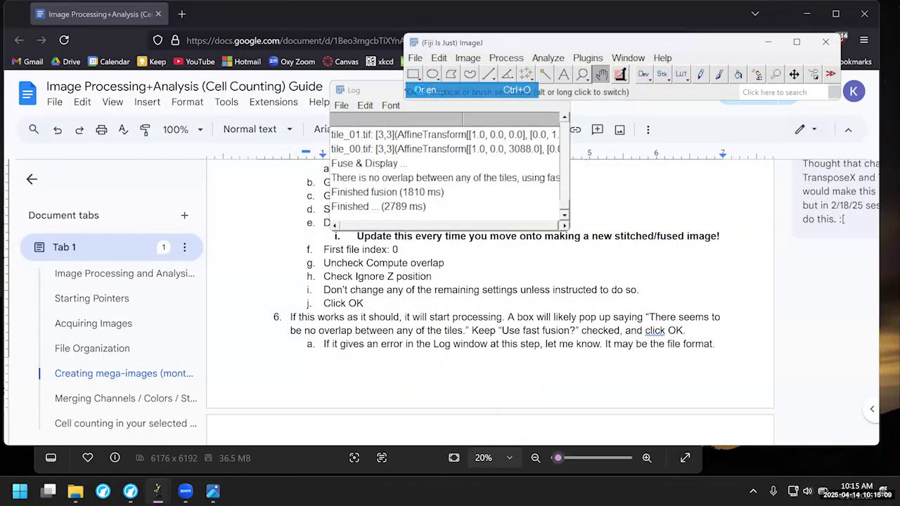
pyautogui.click(259, 46)
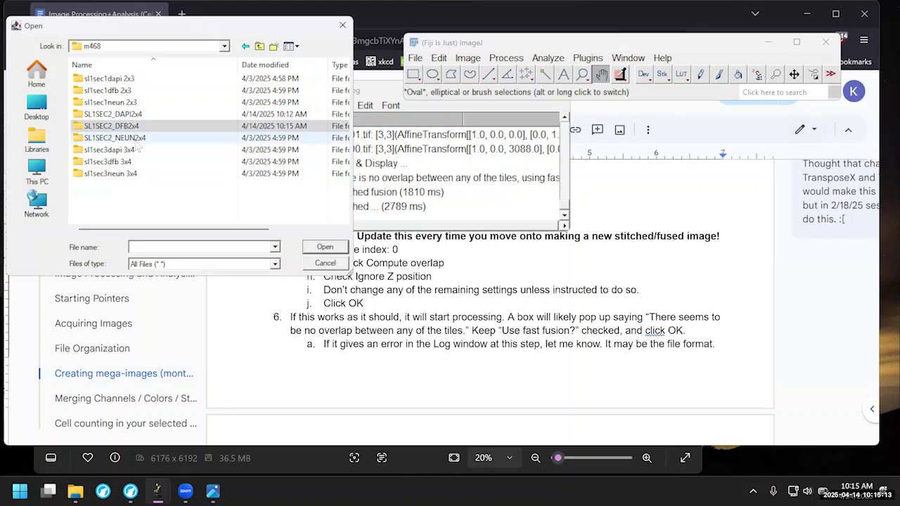
pyautogui.doubleClick(136, 139)
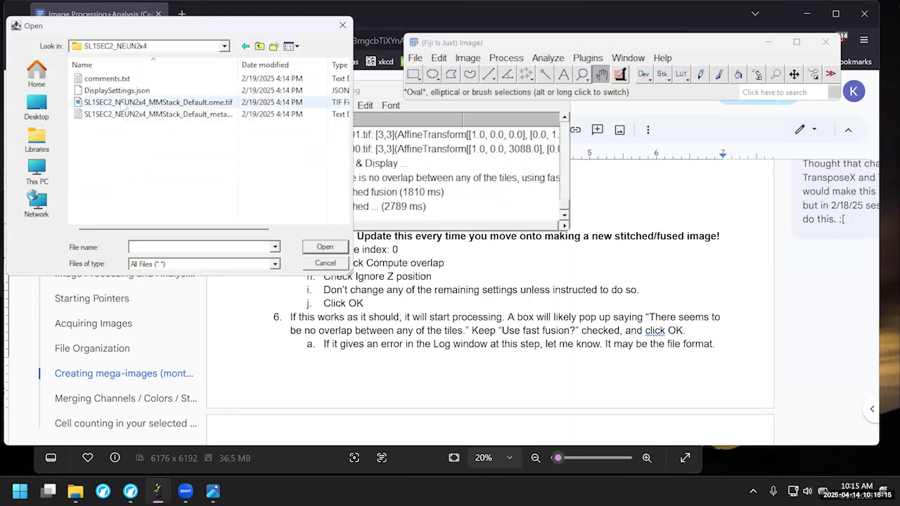
pyautogui.doubleClick(121, 103)
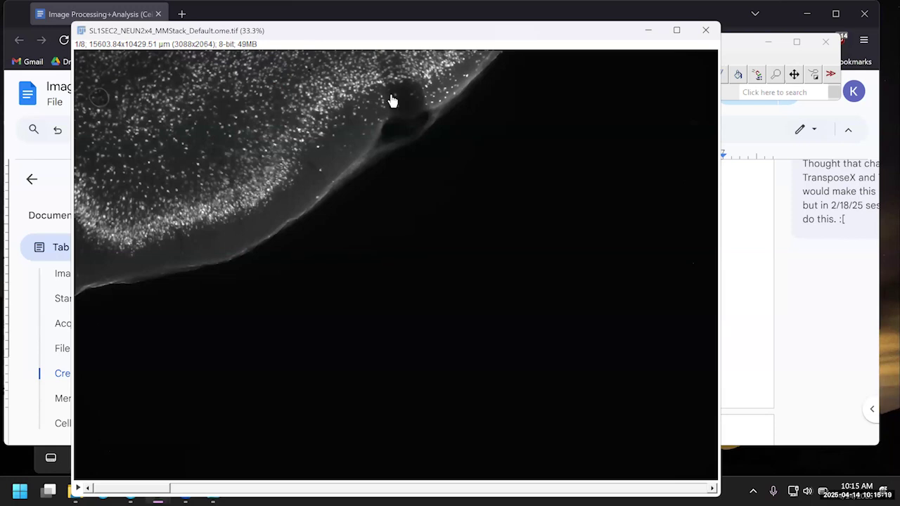
# Export the NeuN stack into SL1SEC2_NEUN2x4 as a TIFF image sequence named tile_ with 2 digits.
pyautogui.click(739, 45)
pyautogui.click(415, 58)
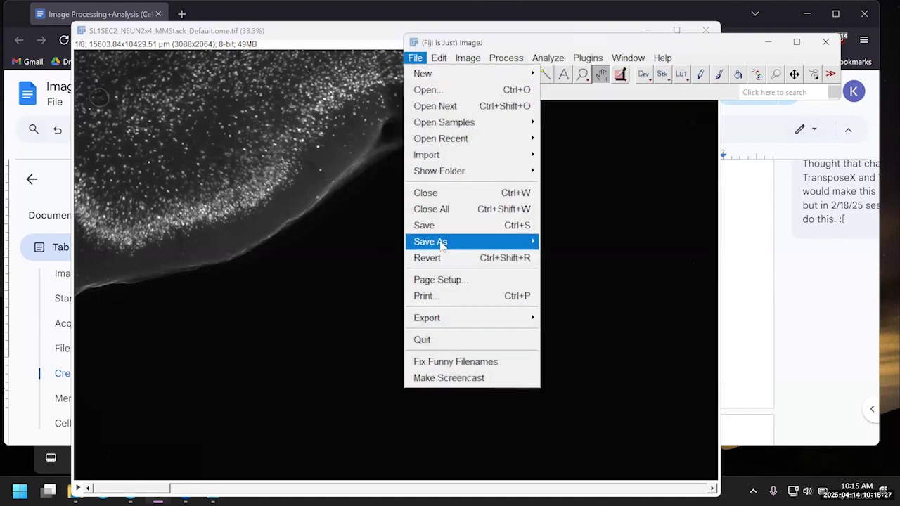
pyautogui.click(586, 123)
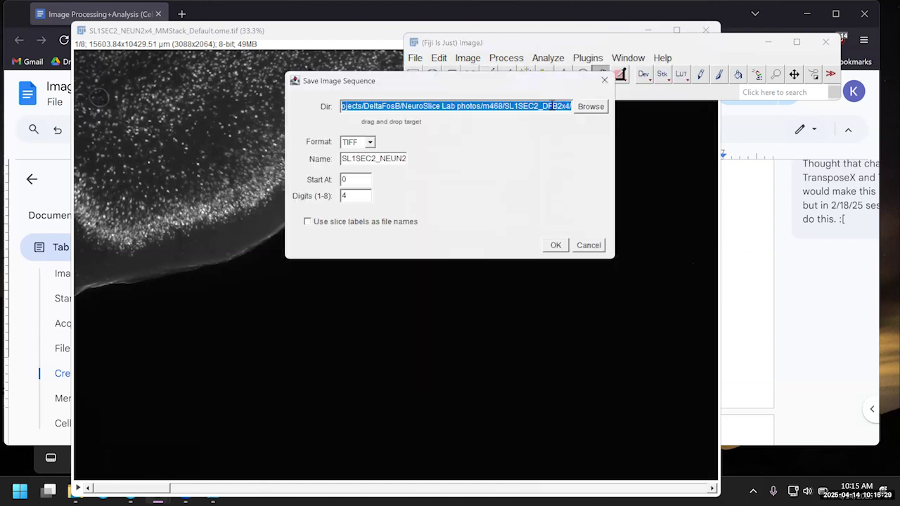
pyautogui.click(598, 110)
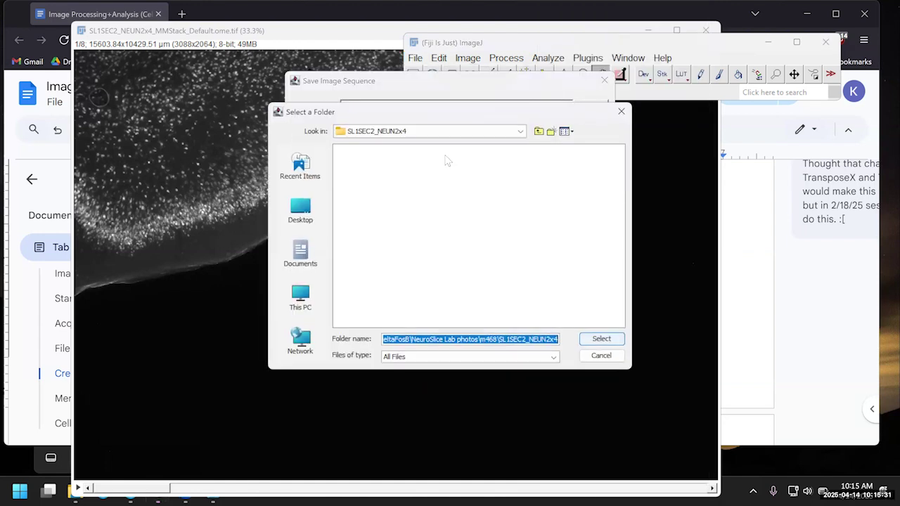
pyautogui.click(601, 339)
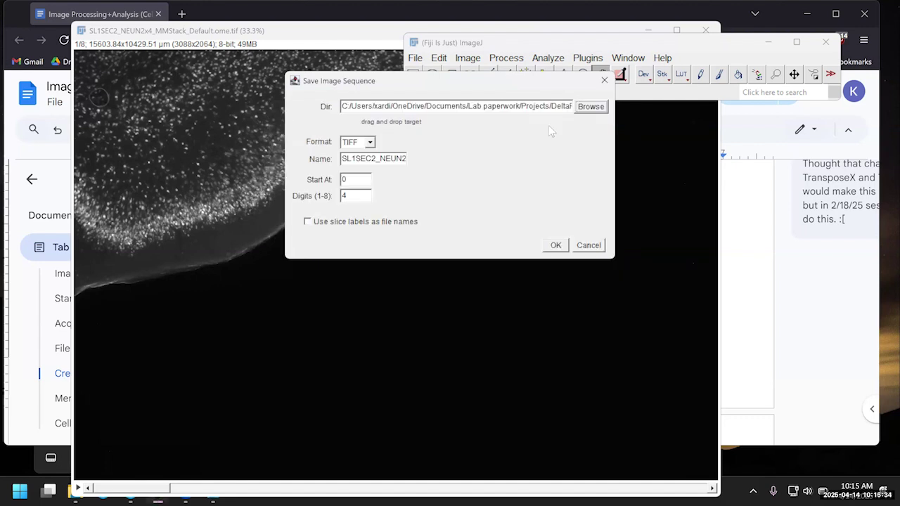
pyautogui.doubleClick(364, 156)
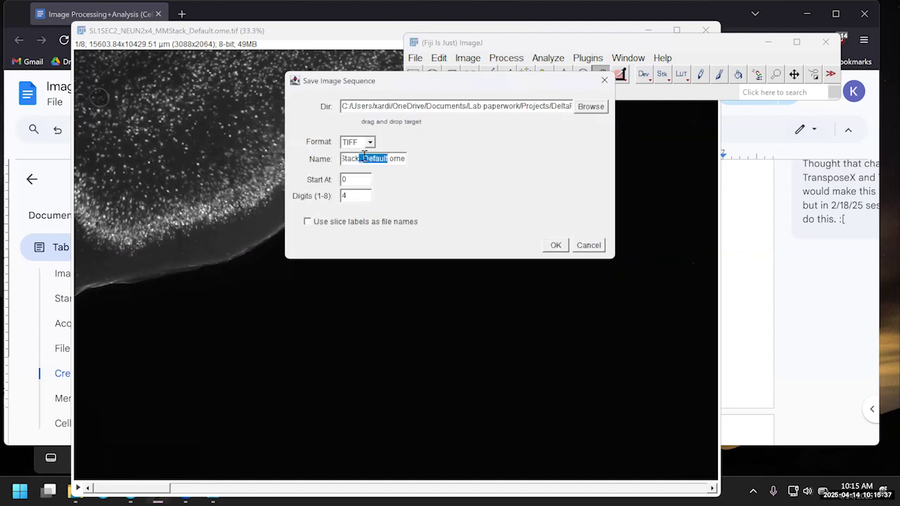
pyautogui.tripleClick(365, 156)
pyautogui.write('tile_')
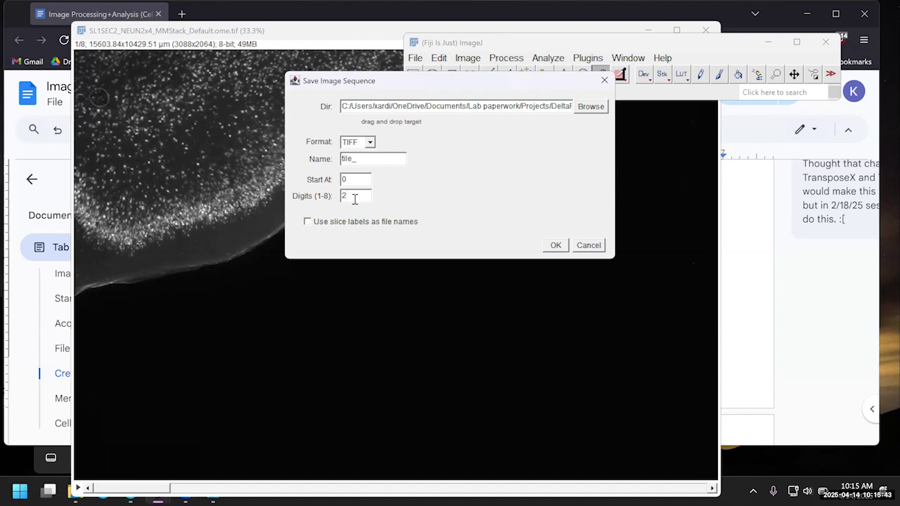
pyautogui.click(555, 245)
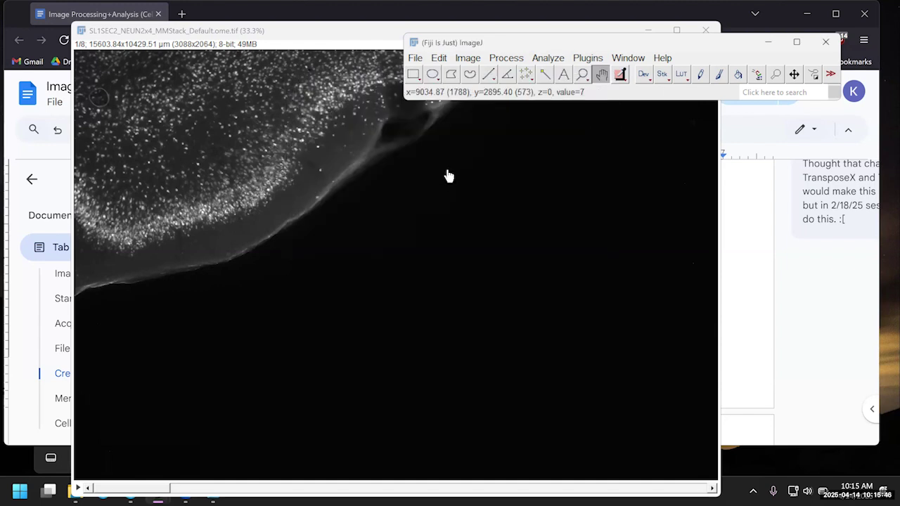
pyautogui.click(338, 37)
# Close the NeuN stack and launch Grid/Collection stitching with snake-by-rows, Left & Up layout.
pyautogui.click(705, 30)
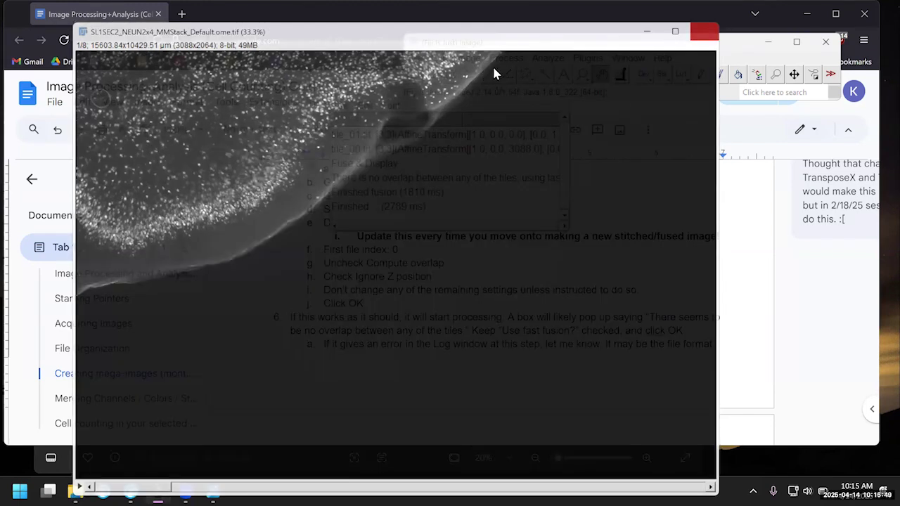
pyautogui.click(584, 60)
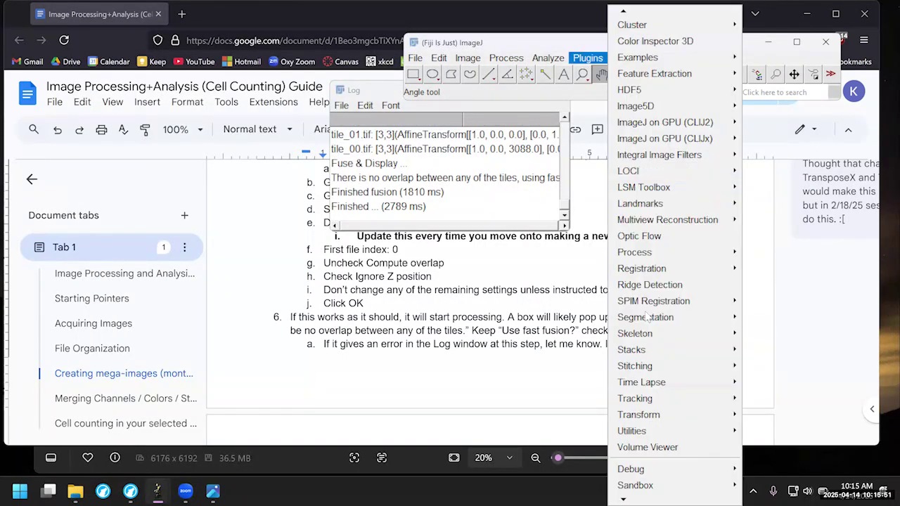
pyautogui.moveTo(640, 366)
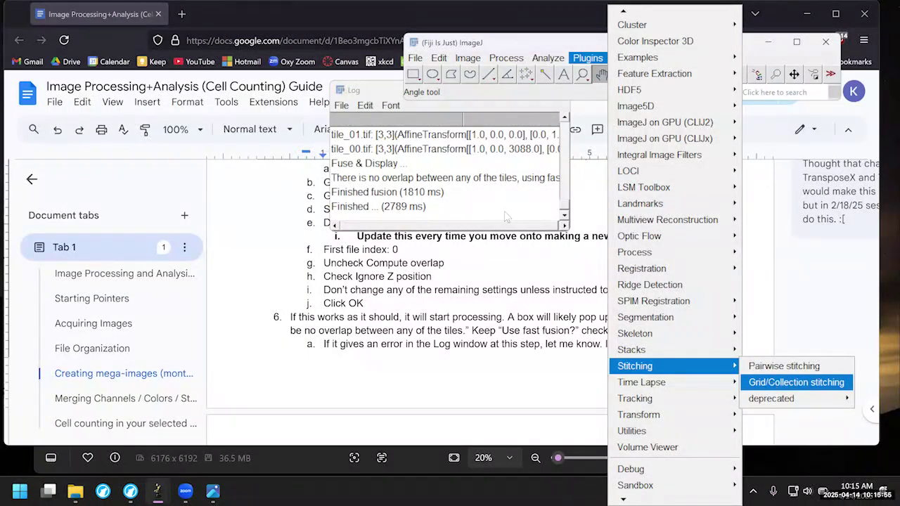
pyautogui.click(774, 383)
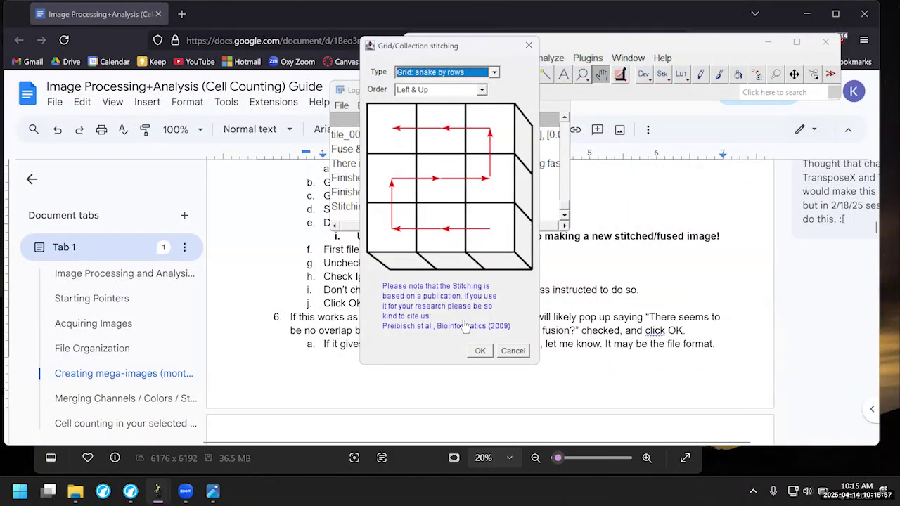
pyautogui.click(480, 350)
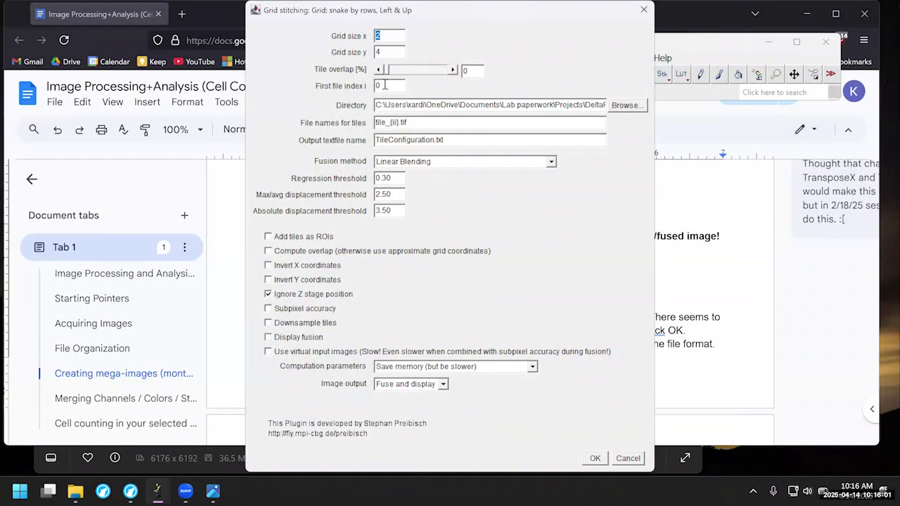
# Point the stitch at the SL1SEC2_NEUN2x4 tile folder and run it.
pyautogui.click(625, 106)
pyautogui.click(556, 153)
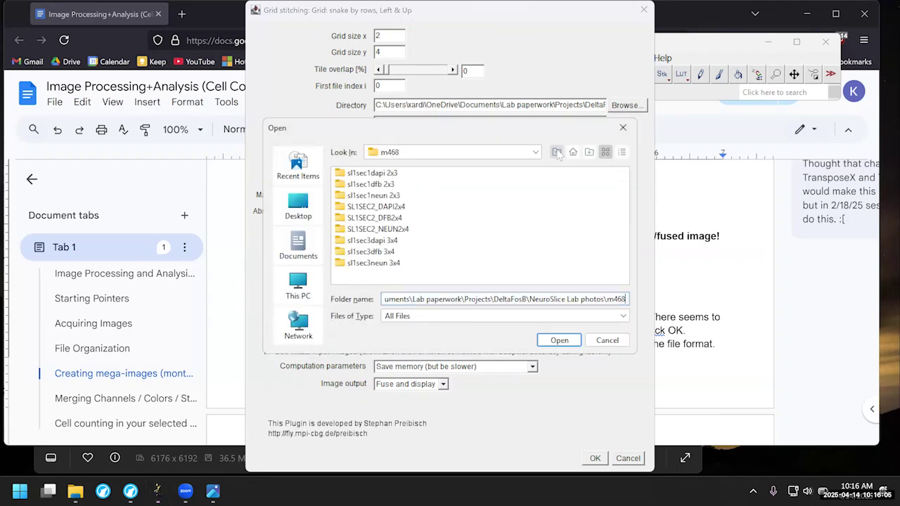
pyautogui.doubleClick(399, 229)
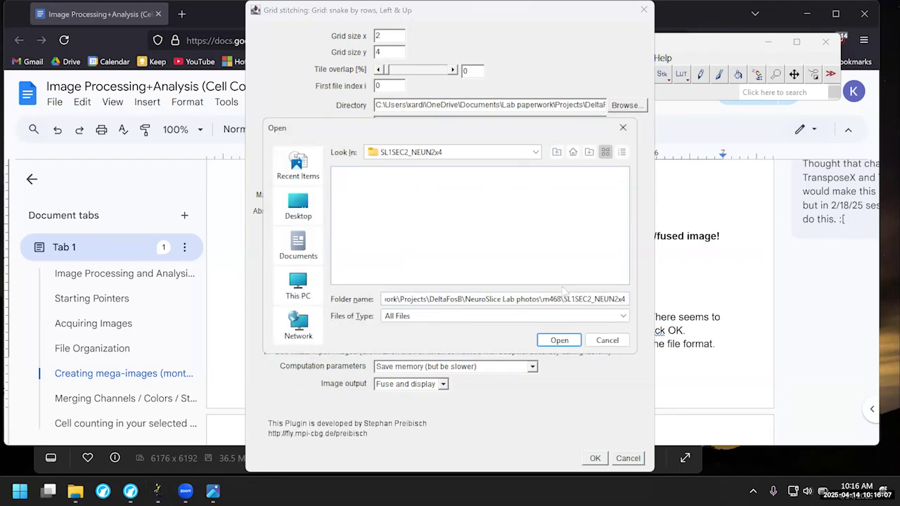
pyautogui.click(557, 341)
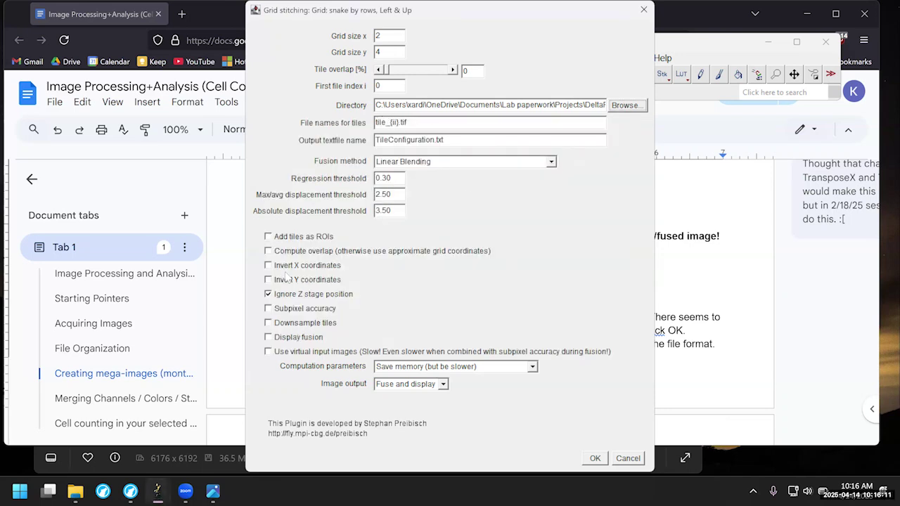
pyautogui.click(595, 458)
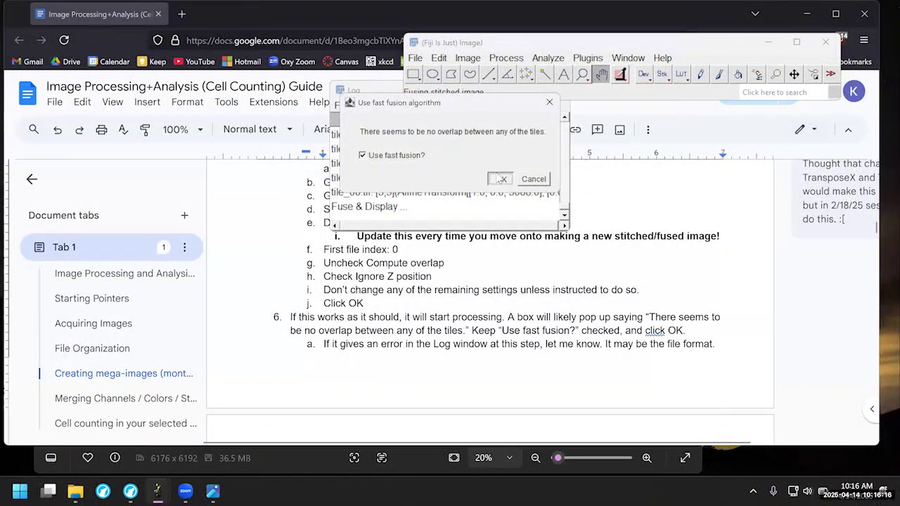
# Accept fast fusion, then zoom and pan across the NeuN Fused mosaic before zooming back to 8.3%.
pyautogui.click(500, 178)
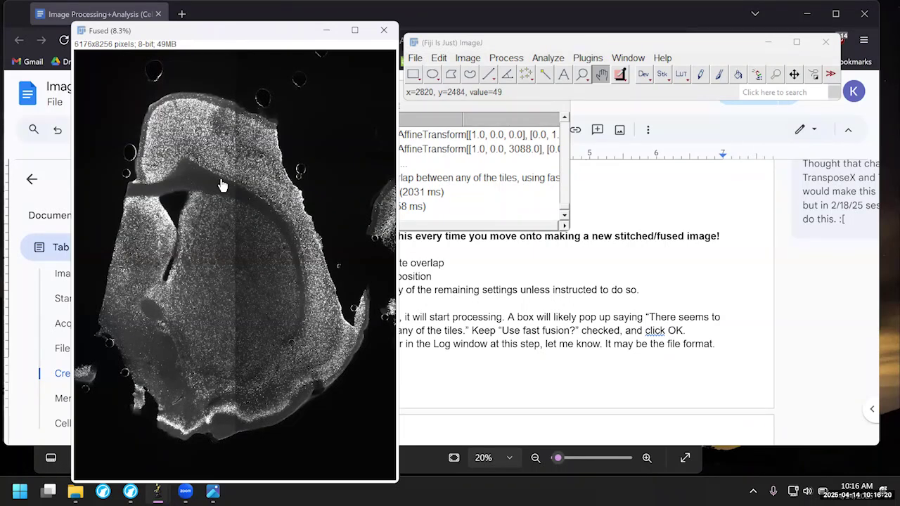
pyautogui.scroll(4, 222, 185)
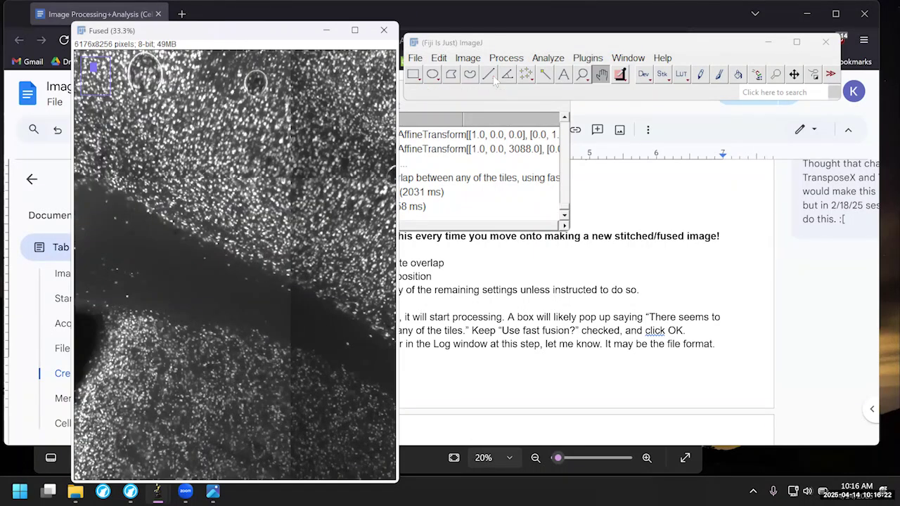
pyautogui.moveTo(232, 231); pyautogui.dragTo(328, 109)
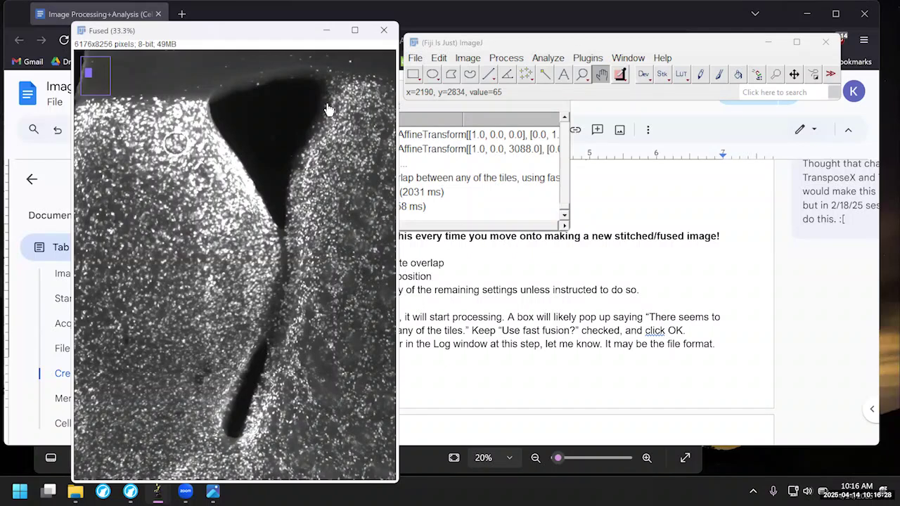
pyautogui.scroll(-2, 328, 109)
pyautogui.scroll(-1, 261, 220)
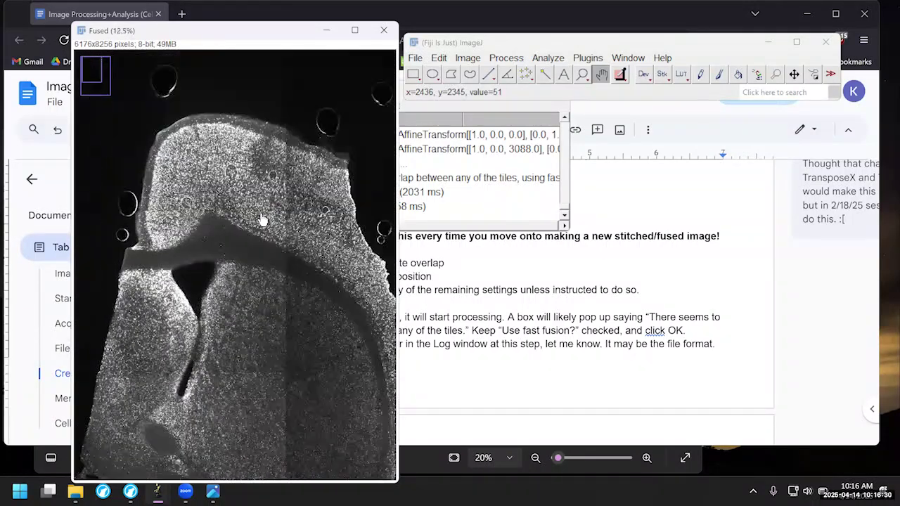
pyautogui.scroll(-1, 262, 220)
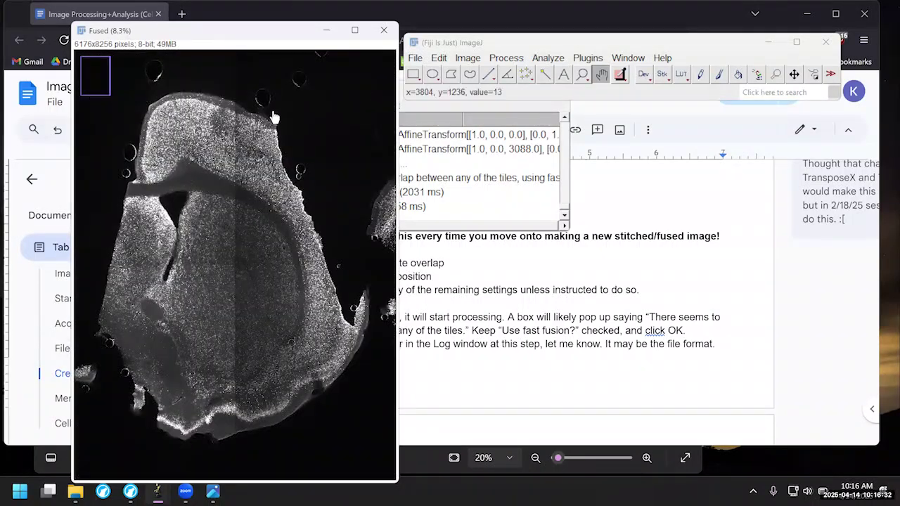
# Save the fused NeuN mosaic as the TIFF 'mega neun.tif'.
pyautogui.click(416, 58)
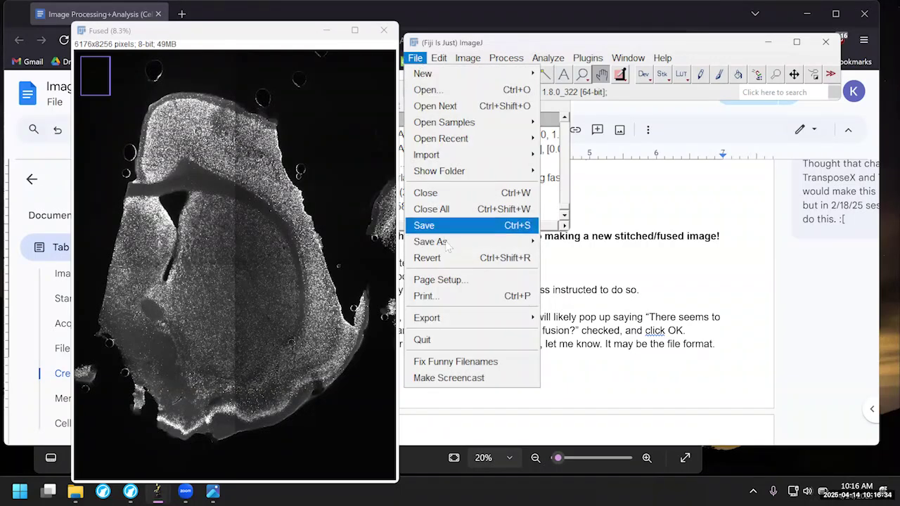
pyautogui.moveTo(448, 243)
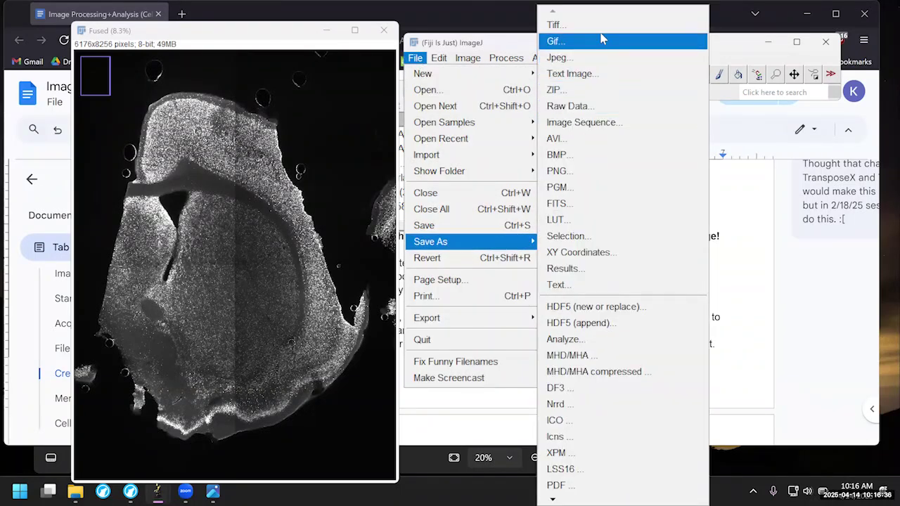
pyautogui.click(599, 28)
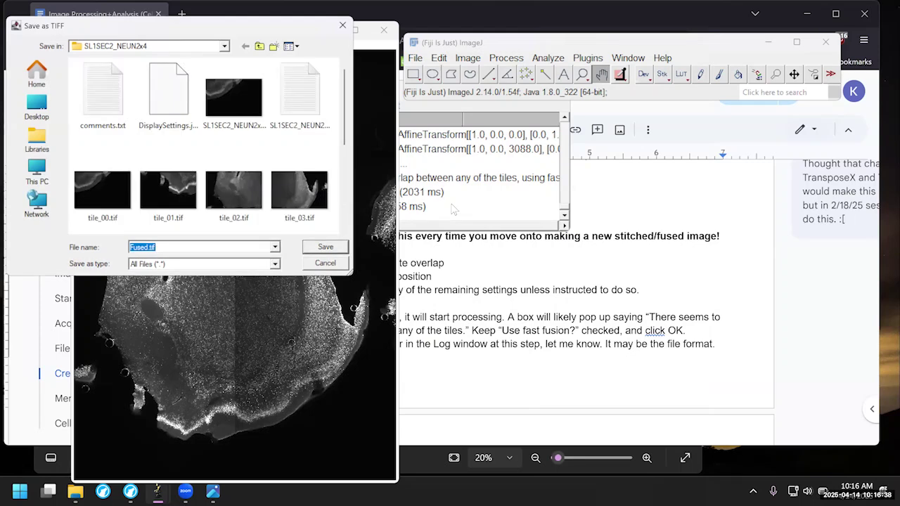
pyautogui.write('mega neun')
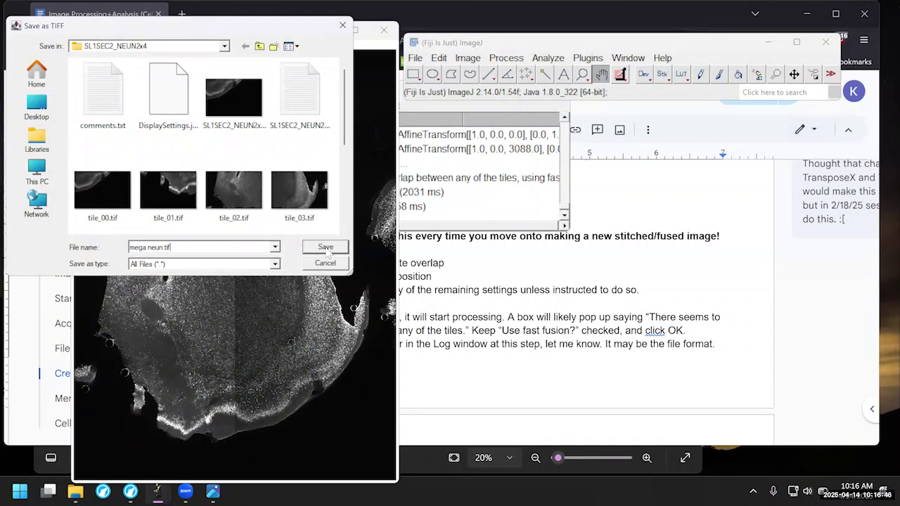
pyautogui.click(325, 248)
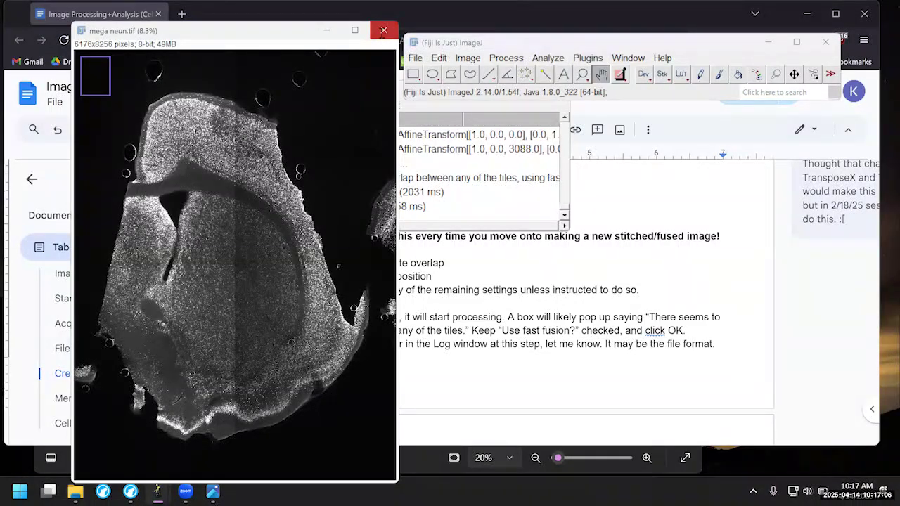
# Close the NeuN mosaic and reopen mega neun.tif.
pyautogui.click(383, 32)
pyautogui.click(415, 57)
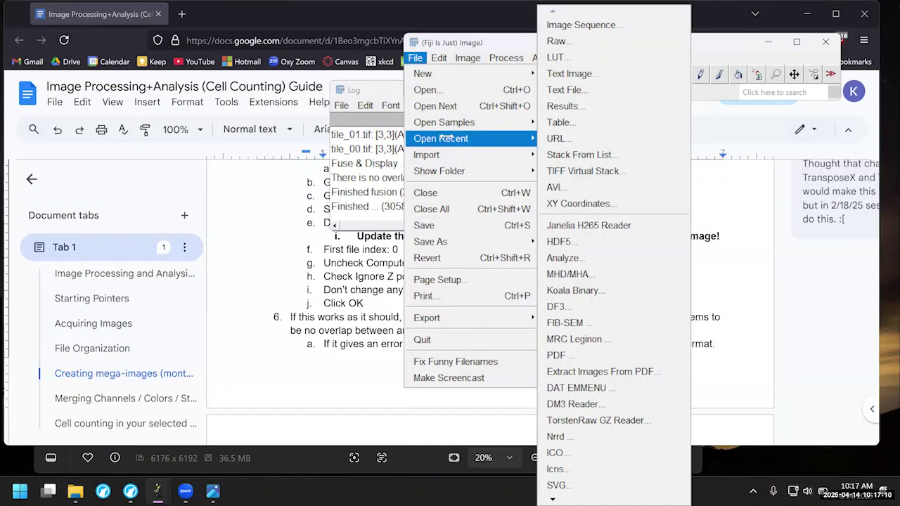
pyautogui.moveTo(442, 136)
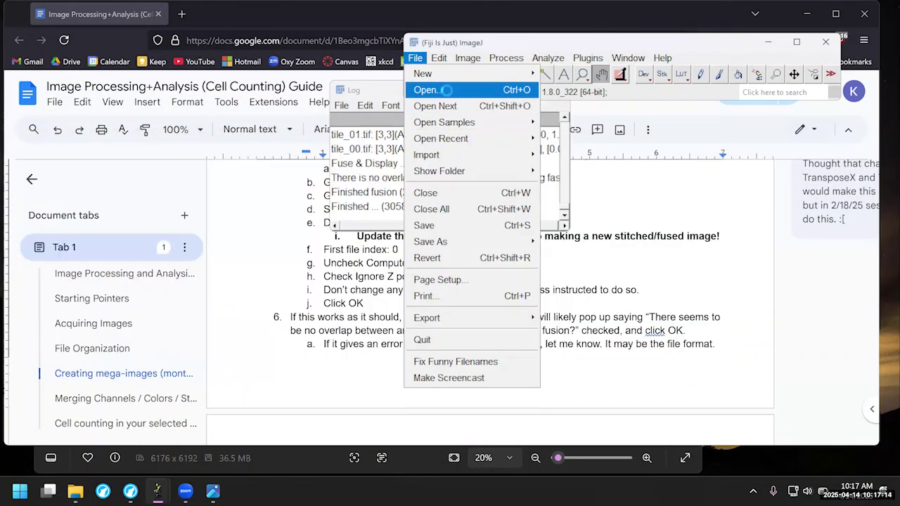
pyautogui.click(426, 90)
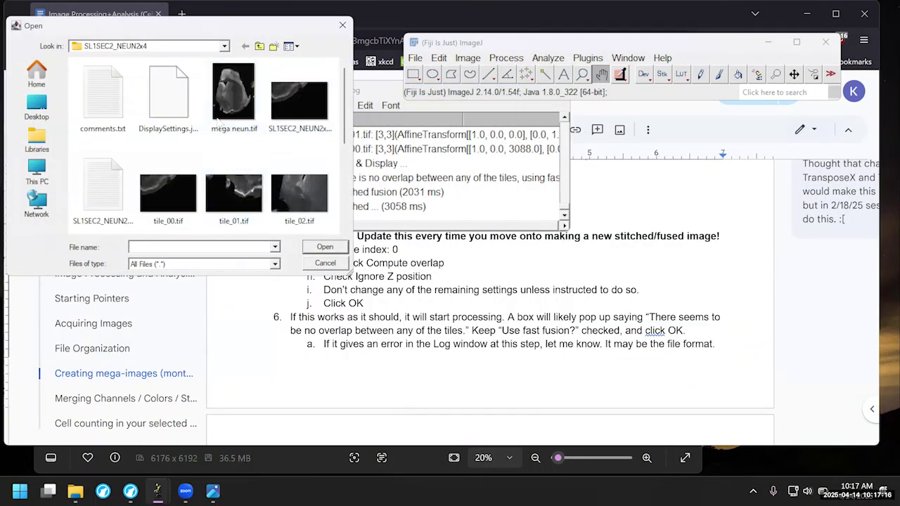
pyautogui.doubleClick(231, 103)
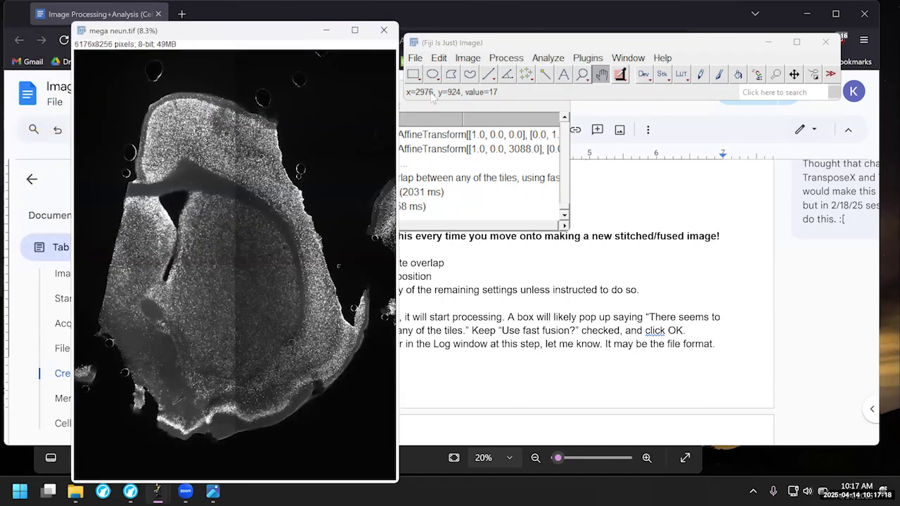
# Open mega dfb.tif from the SL1SEC2_DFB2x4 folder and clear the stray selection.
pyautogui.click(416, 57)
pyautogui.click(423, 89)
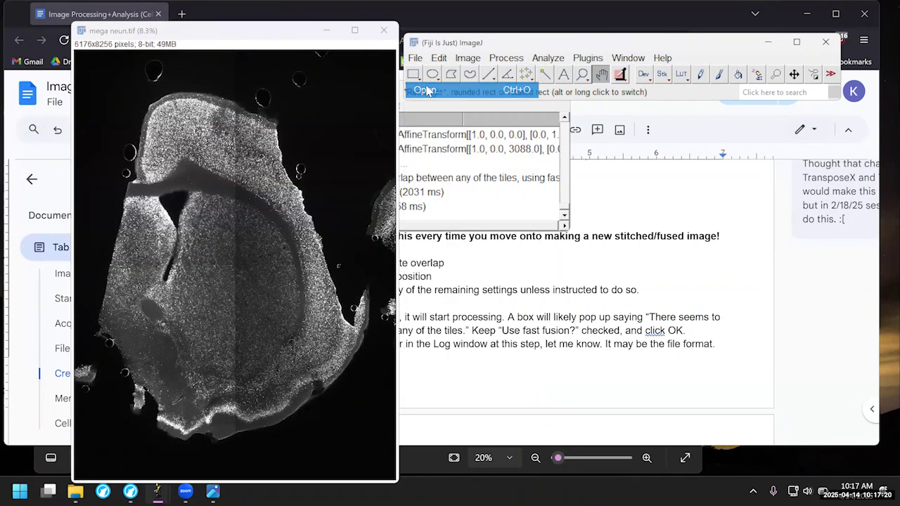
pyautogui.click(259, 46)
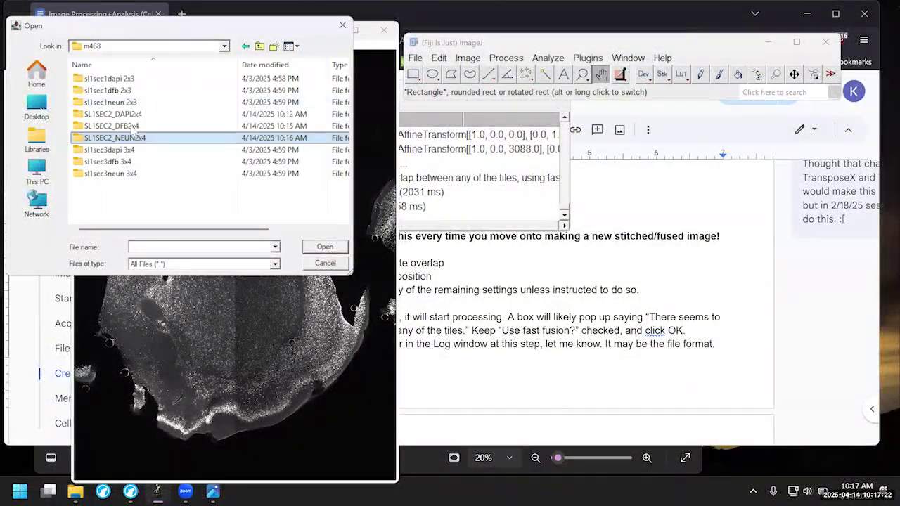
pyautogui.click(125, 126)
pyautogui.doubleClick(125, 126)
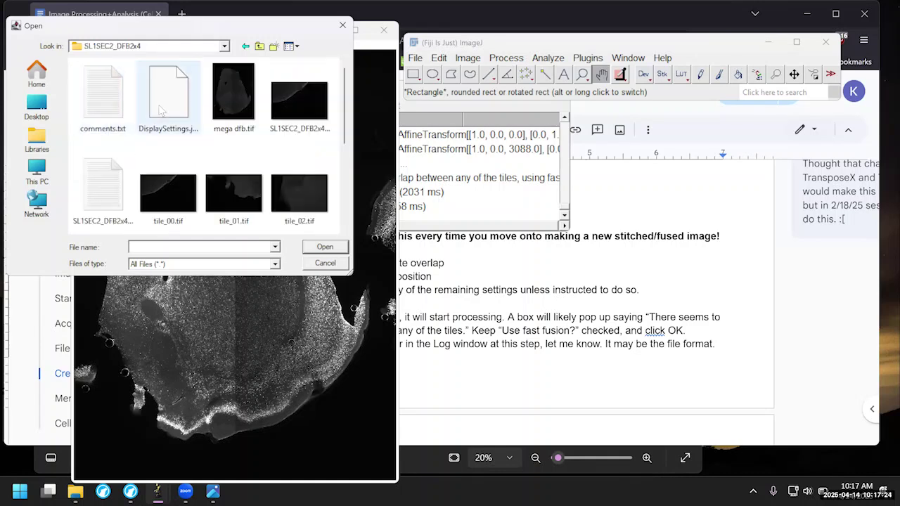
pyautogui.doubleClick(245, 102)
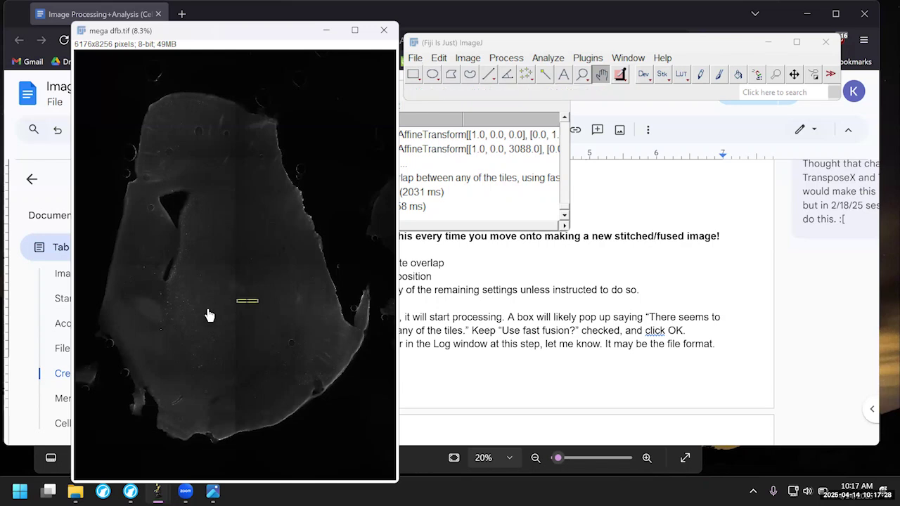
pyautogui.click(413, 73)
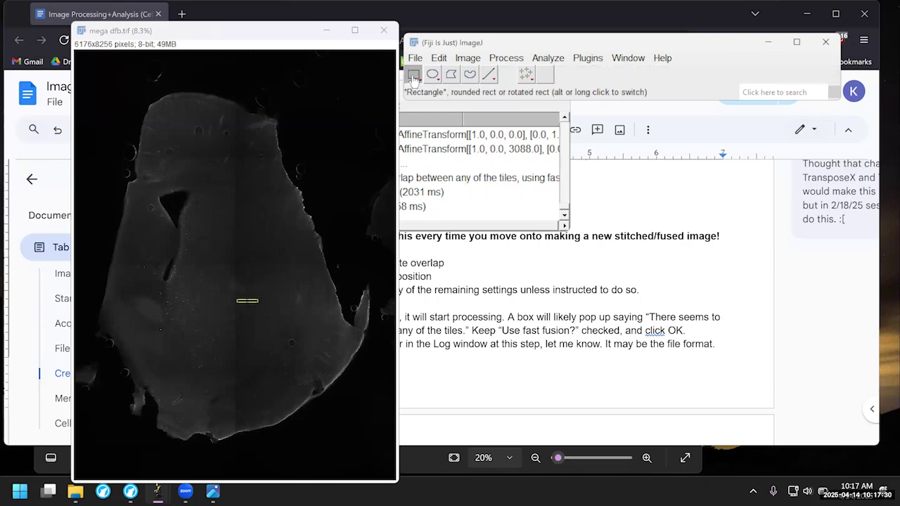
pyautogui.click(234, 258)
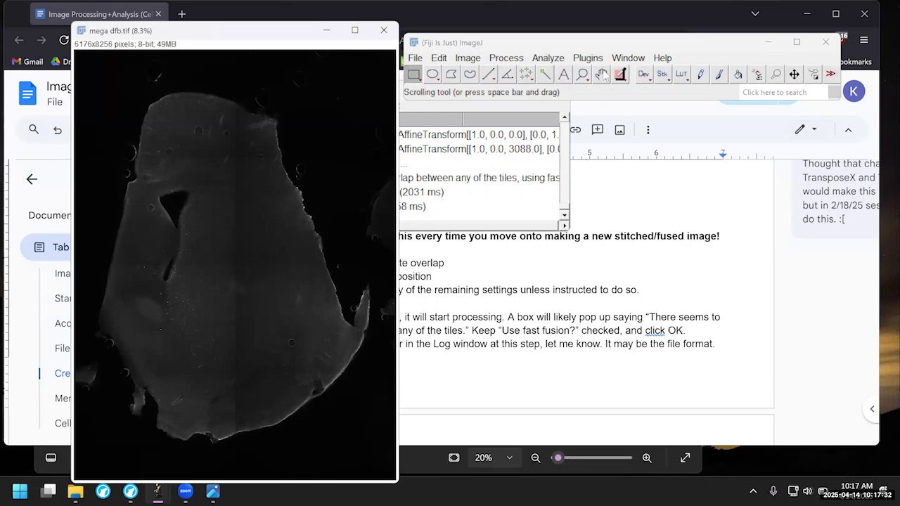
pyautogui.click(601, 73)
# Open mega dapi.tif from the SL1SEC2_DAPI2x4 folder.
pyautogui.click(415, 57)
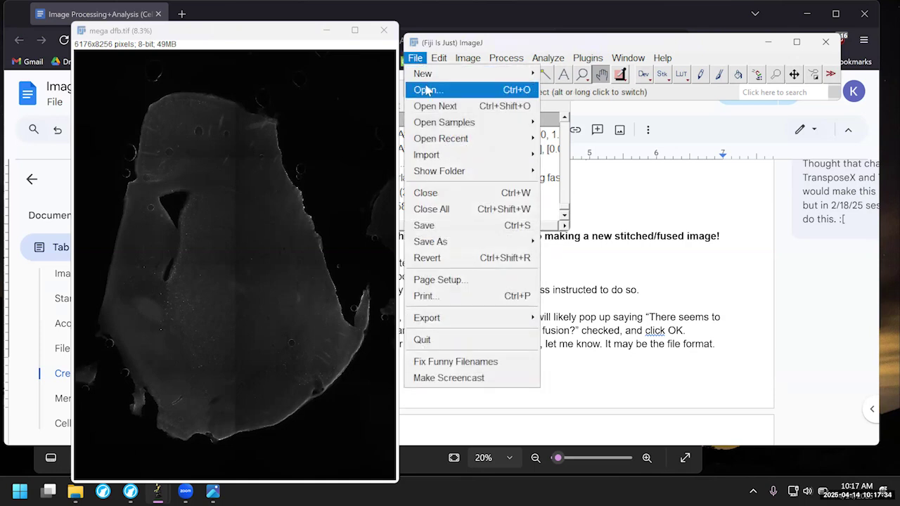
pyautogui.click(425, 89)
pyautogui.click(259, 46)
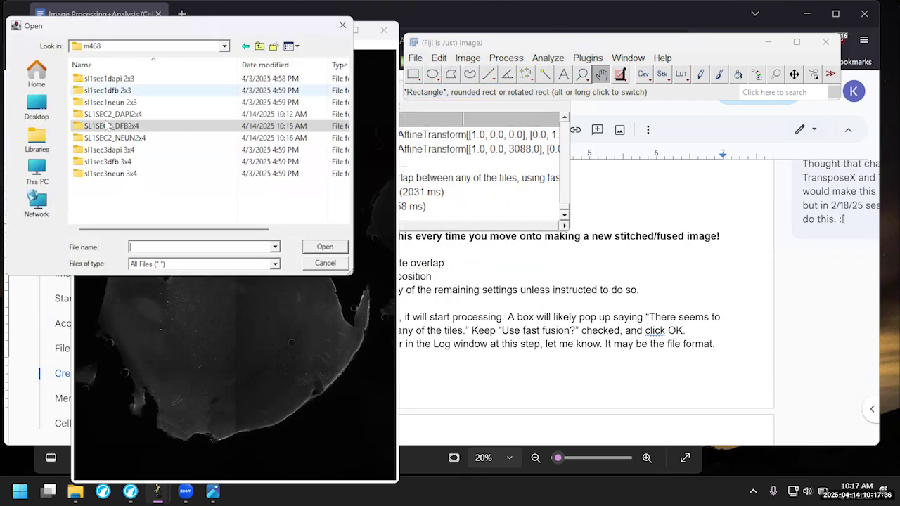
pyautogui.doubleClick(112, 115)
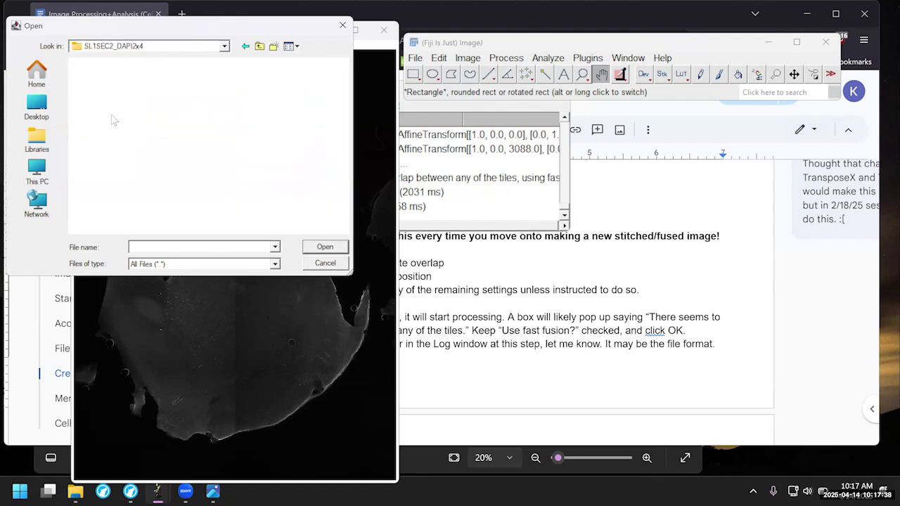
pyautogui.doubleClick(248, 111)
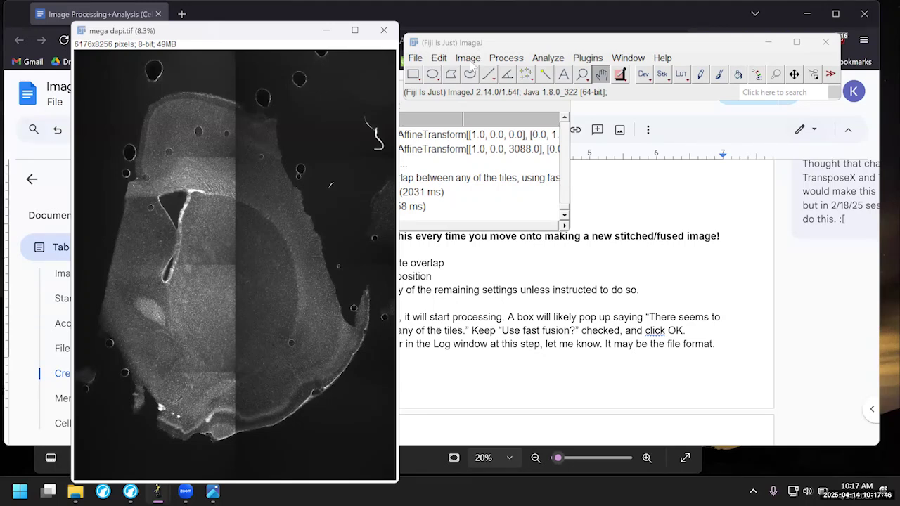
# In Merge Channels assign mega neun red, mega dfb green, mega dapi blue, and create the composite.
pyautogui.click(470, 59)
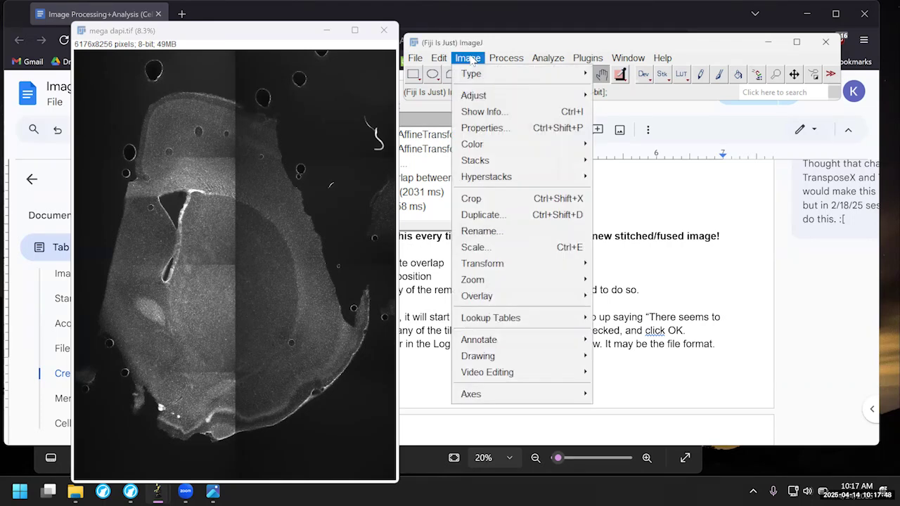
pyautogui.moveTo(486, 147)
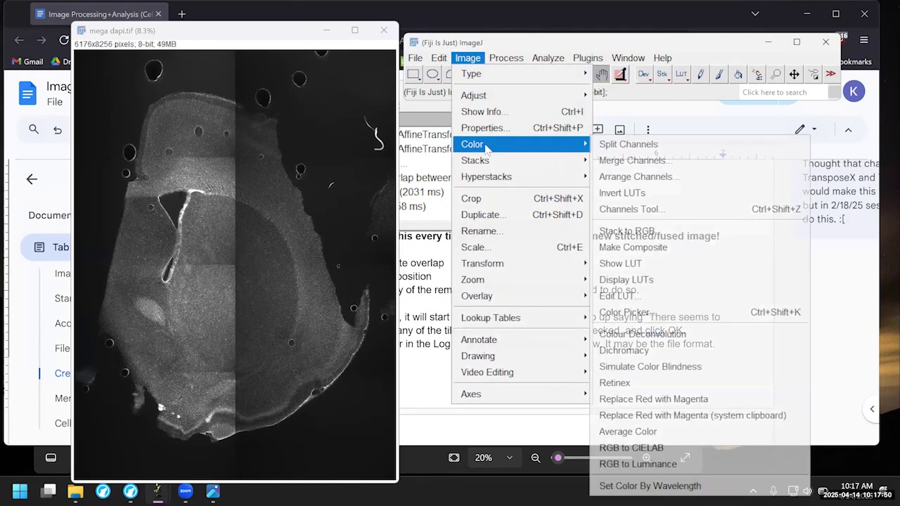
pyautogui.click(636, 160)
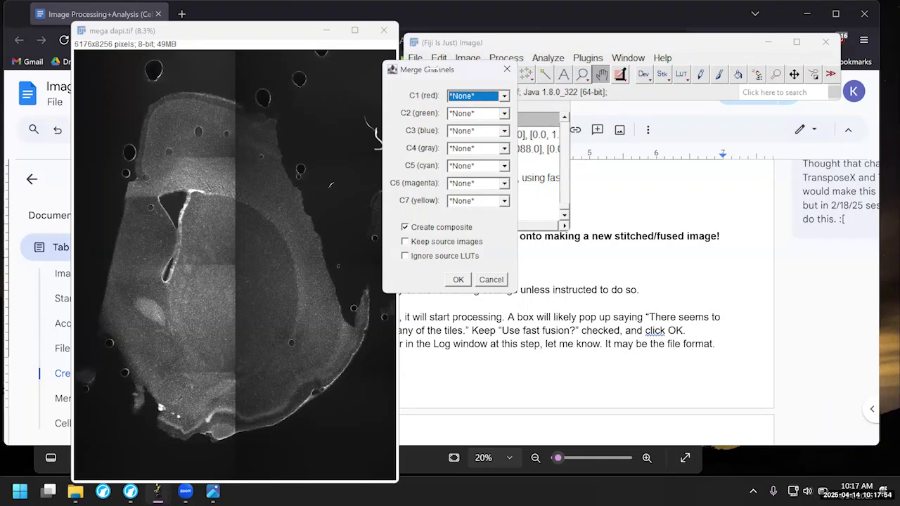
pyautogui.moveTo(437, 71); pyautogui.dragTo(585, 64)
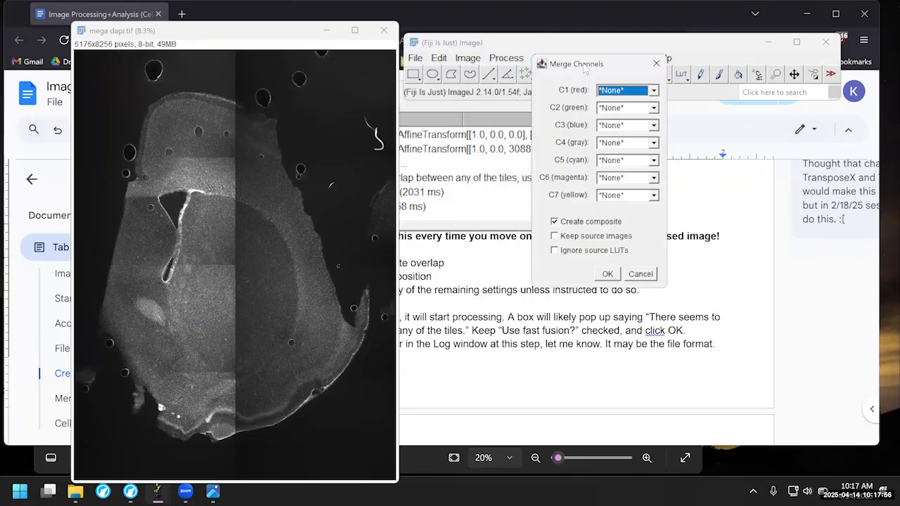
pyautogui.click(624, 126)
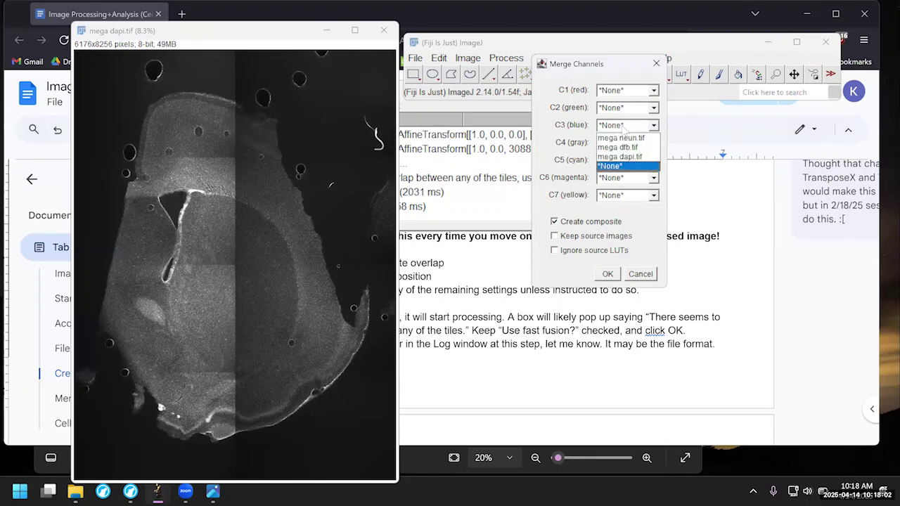
pyautogui.click(626, 156)
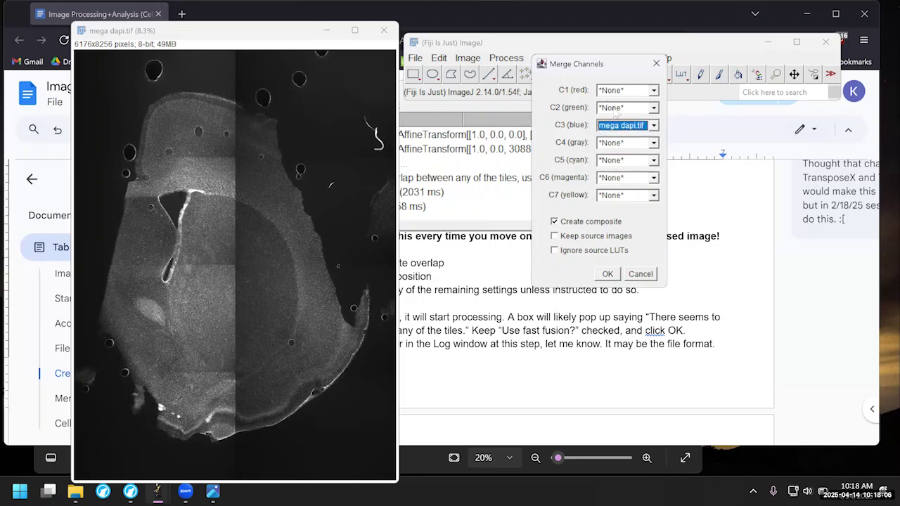
pyautogui.click(615, 109)
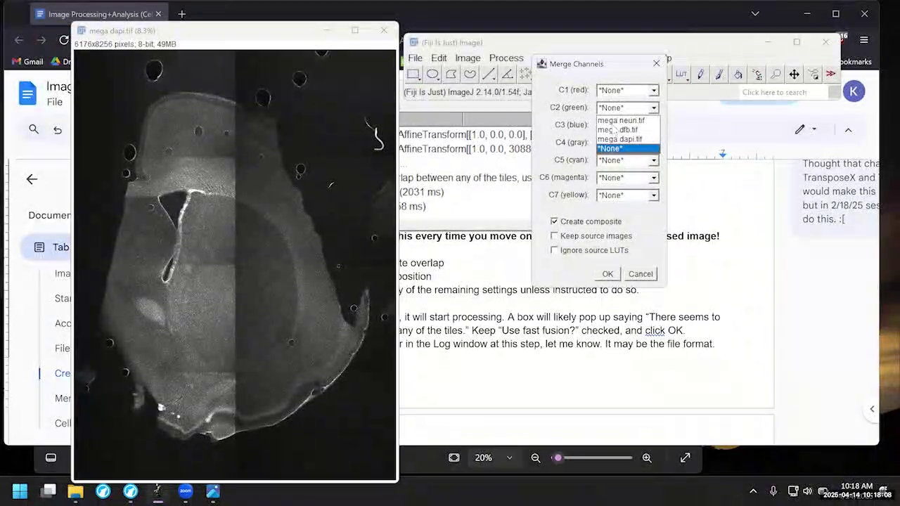
pyautogui.click(614, 131)
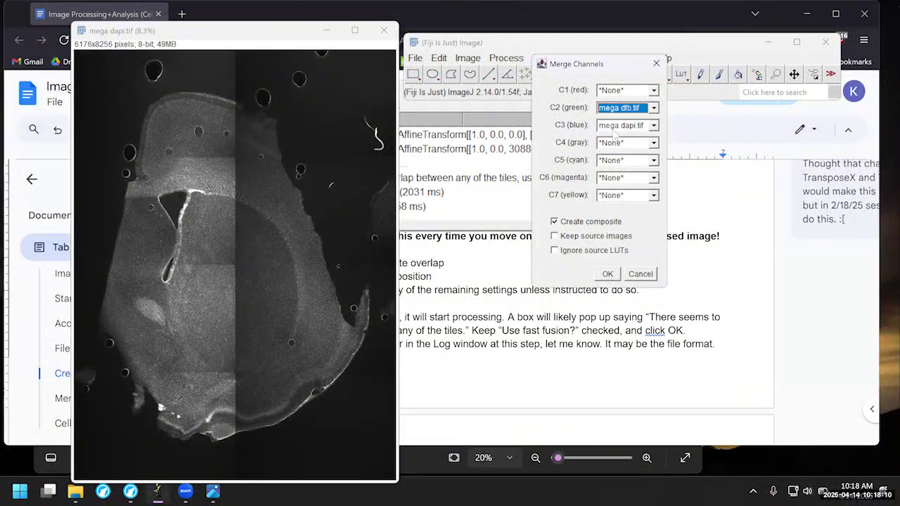
pyautogui.click(613, 94)
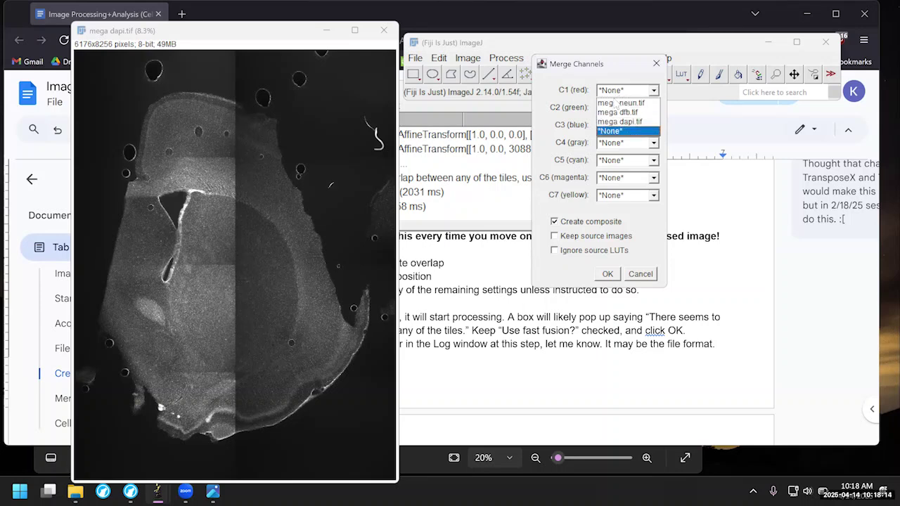
pyautogui.click(617, 104)
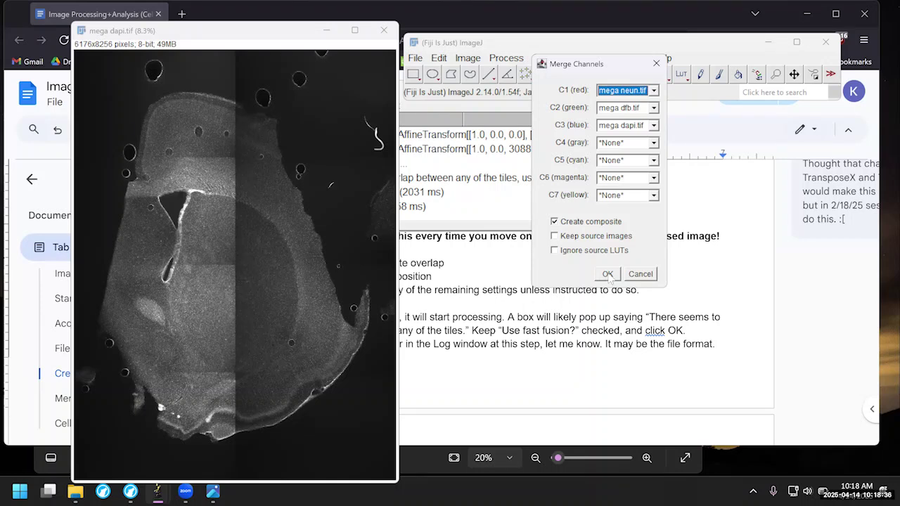
pyautogui.click(608, 274)
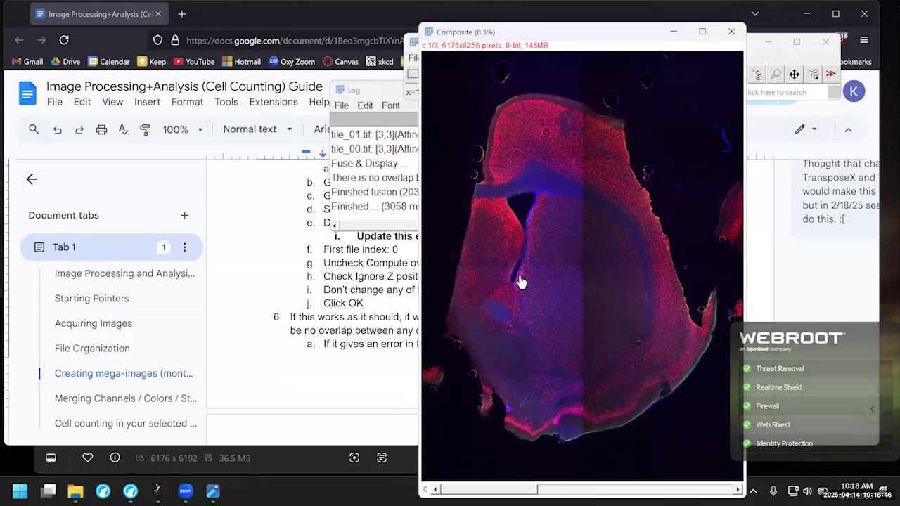
pyautogui.scroll(4, 520, 282)
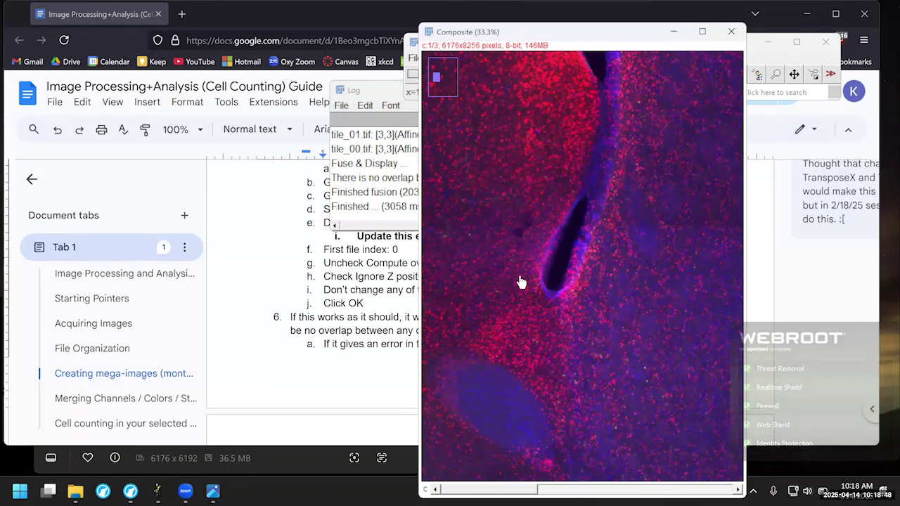
pyautogui.scroll(2, 520, 282)
pyautogui.scroll(2, 586, 241)
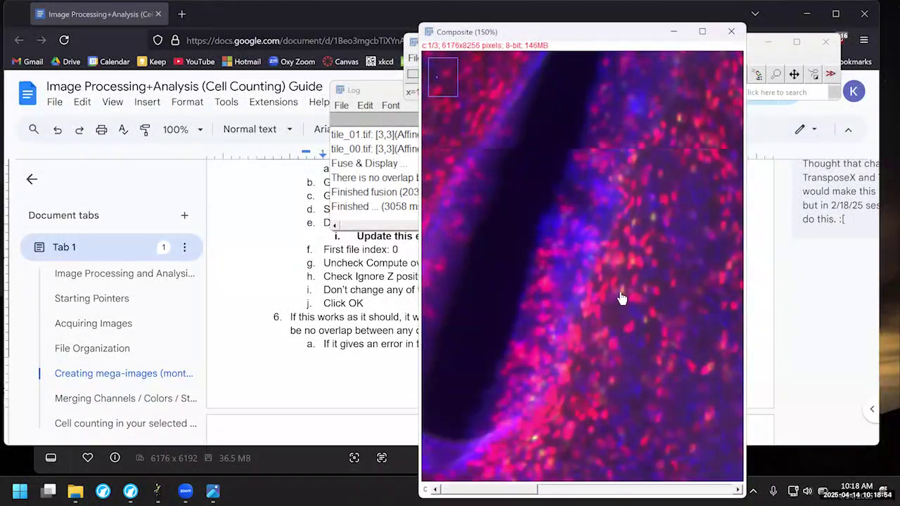
pyautogui.scroll(-5, 621, 298)
pyautogui.scroll(-2, 621, 298)
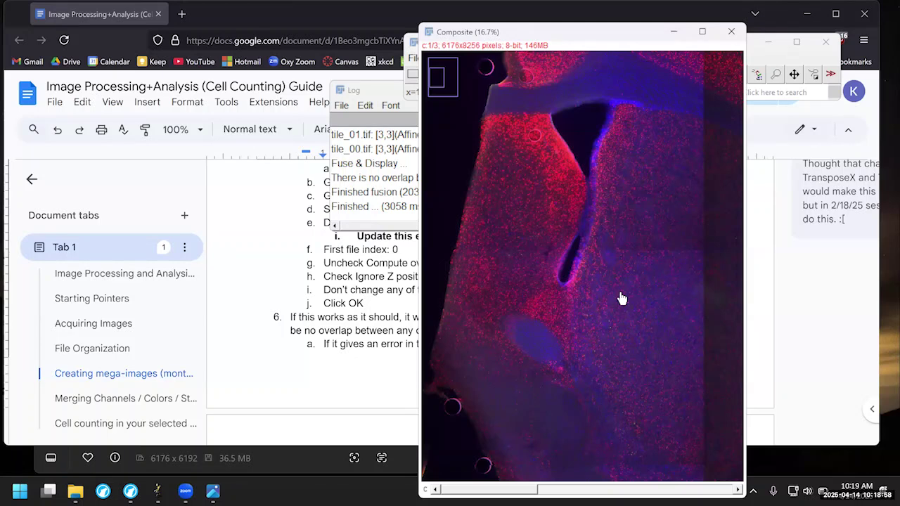
pyautogui.scroll(-1, 621, 298)
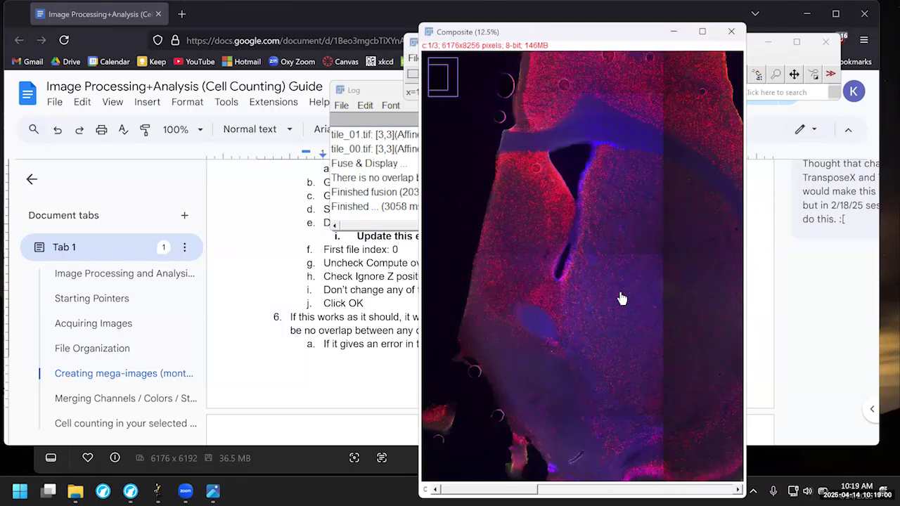
pyautogui.scroll(-1, 621, 298)
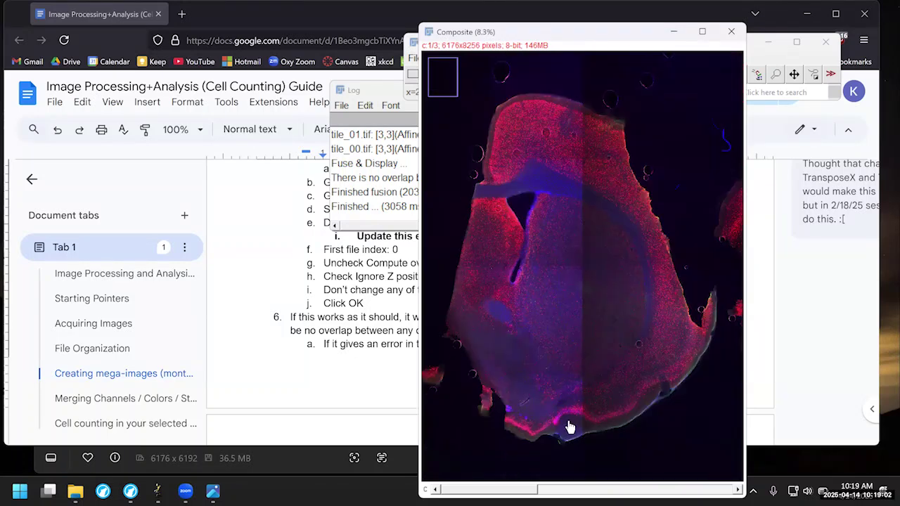
pyautogui.scroll(5, 574, 428)
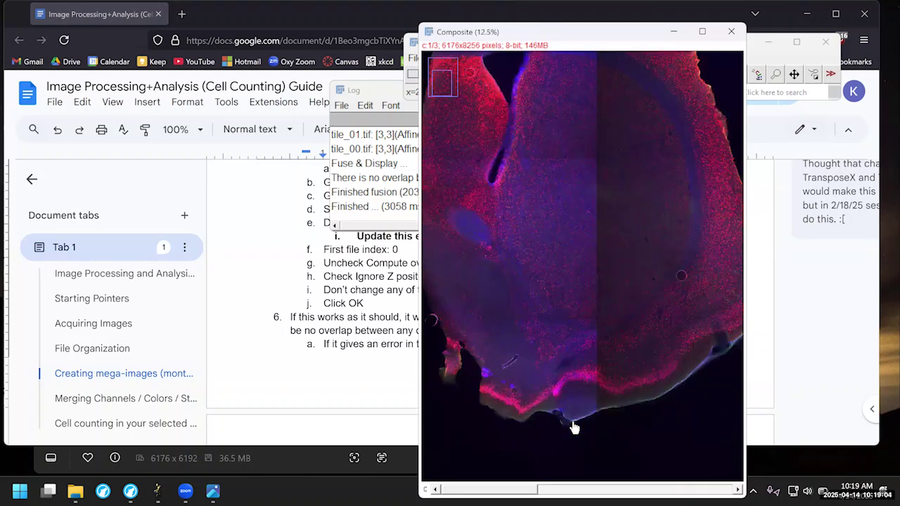
pyautogui.moveTo(561, 307); pyautogui.dragTo(695, 304)
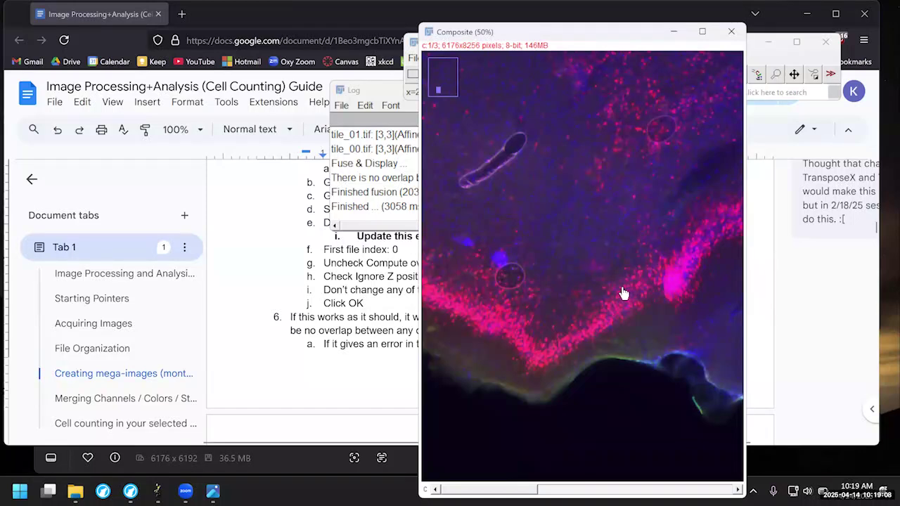
pyautogui.moveTo(623, 293); pyautogui.dragTo(637, 283)
pyautogui.moveTo(510, 327); pyautogui.dragTo(580, 304)
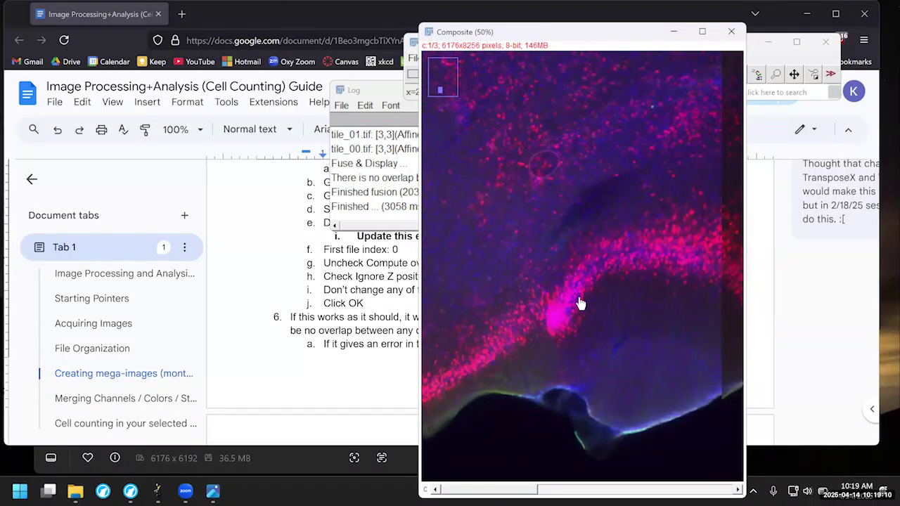
pyautogui.press('-')
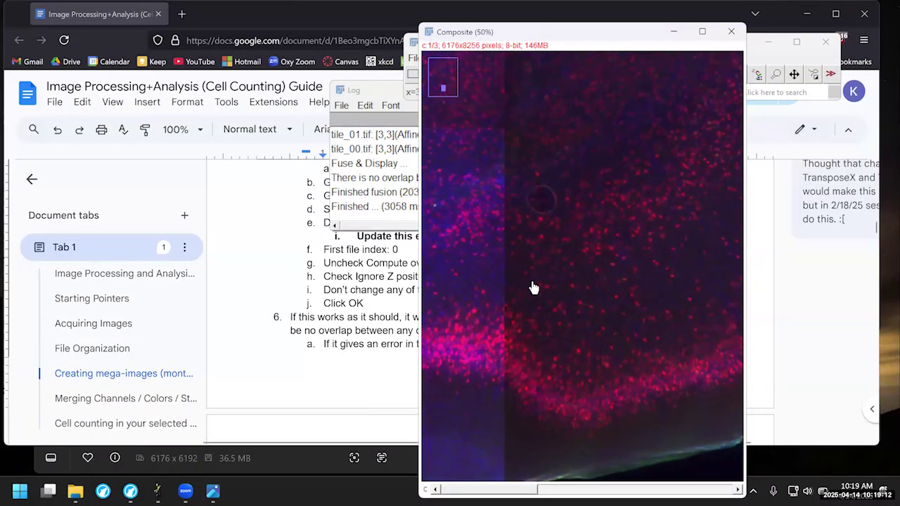
pyautogui.press('-')
pyautogui.moveTo(583, 283); pyautogui.dragTo(625, 378)
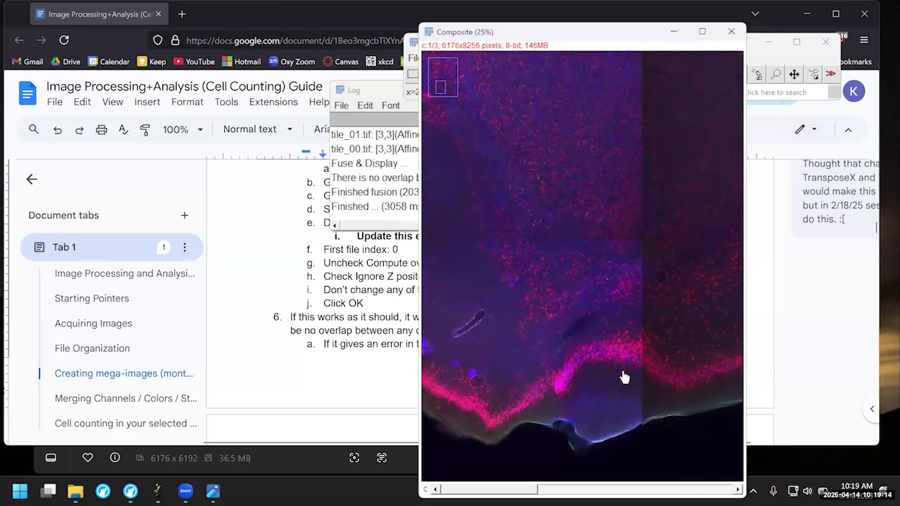
pyautogui.moveTo(604, 133); pyautogui.dragTo(601, 203)
pyautogui.moveTo(673, 255); pyautogui.dragTo(724, 309)
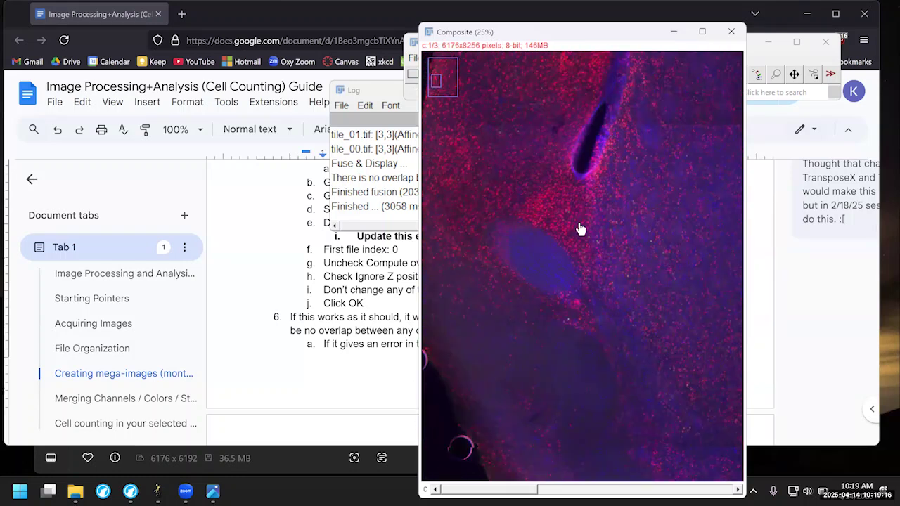
pyautogui.moveTo(580, 227); pyautogui.dragTo(598, 400)
pyautogui.press('-')
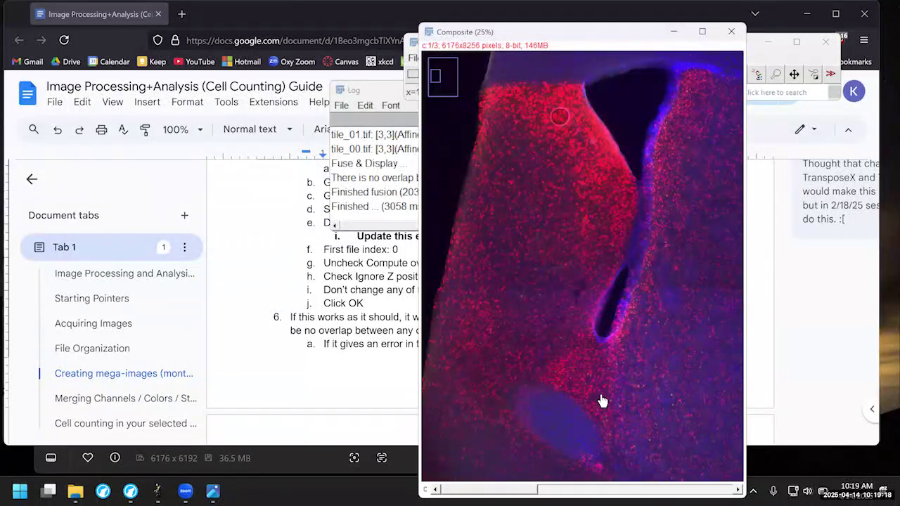
pyautogui.press('-')
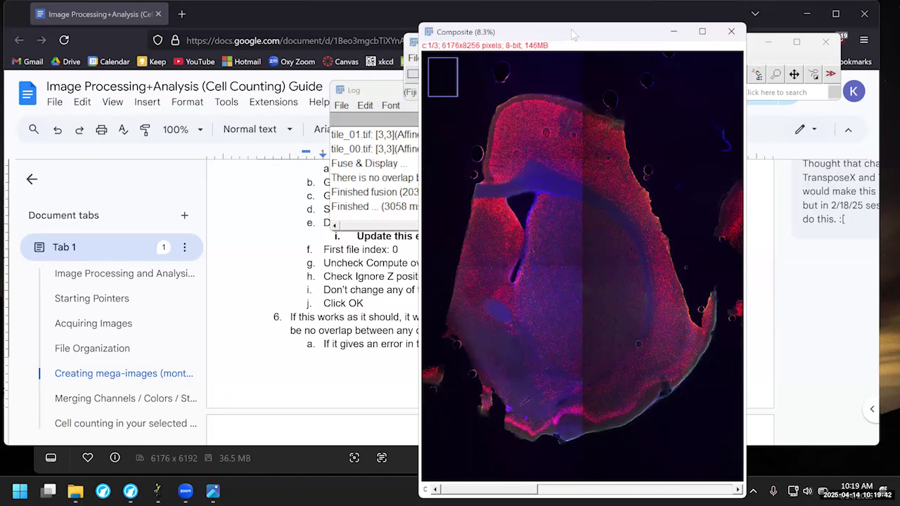
# Open the Channels Tool for the composite and try hiding the red channel.
pyautogui.moveTo(566, 36); pyautogui.dragTo(296, 37)
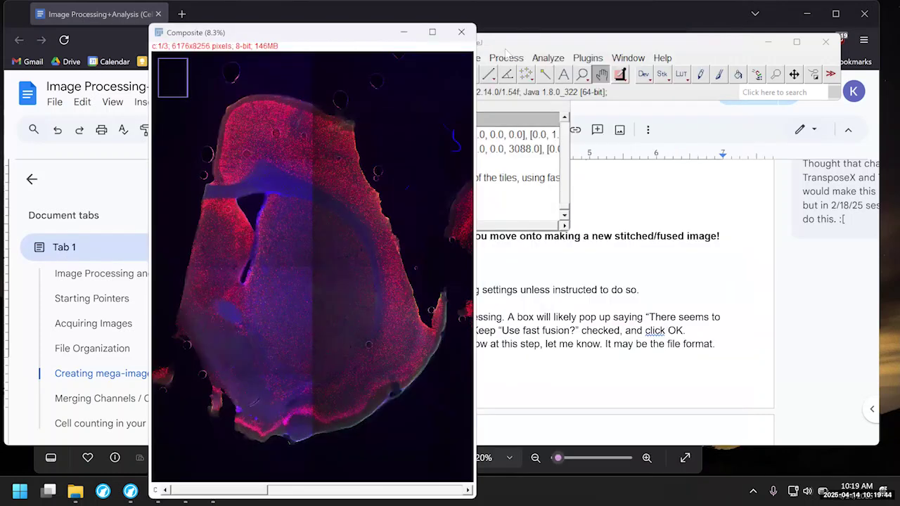
pyautogui.click(531, 44)
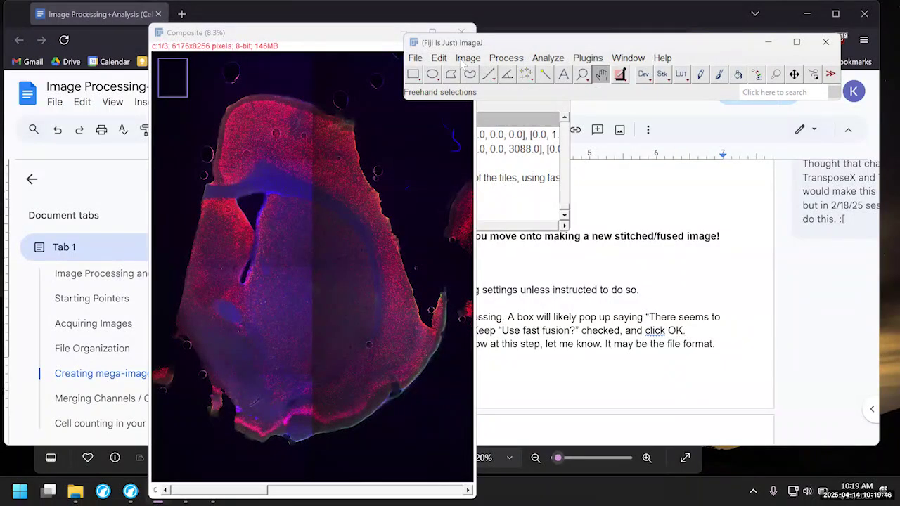
pyautogui.click(468, 58)
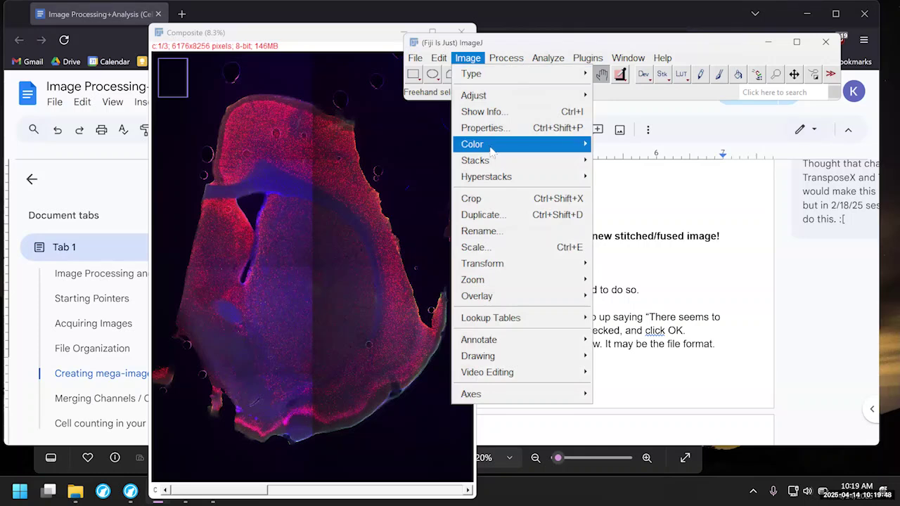
pyautogui.moveTo(489, 145)
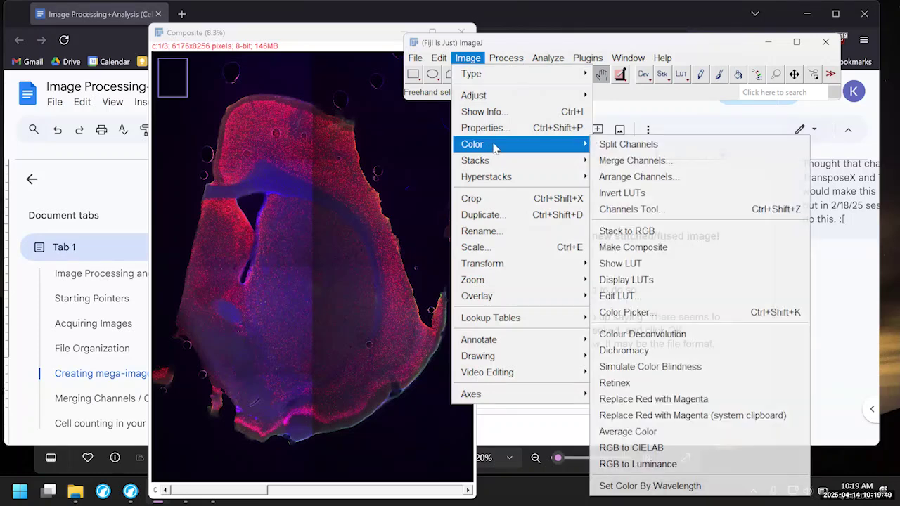
pyautogui.click(647, 212)
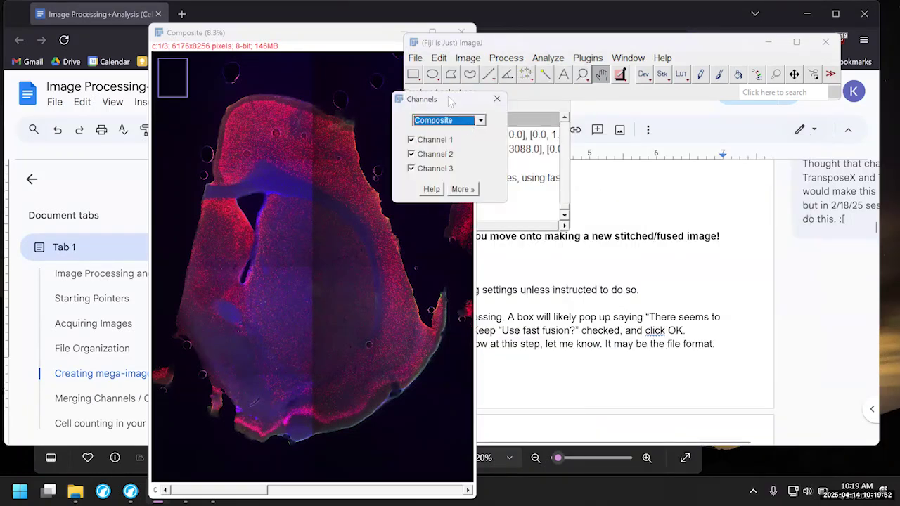
pyautogui.click(421, 140)
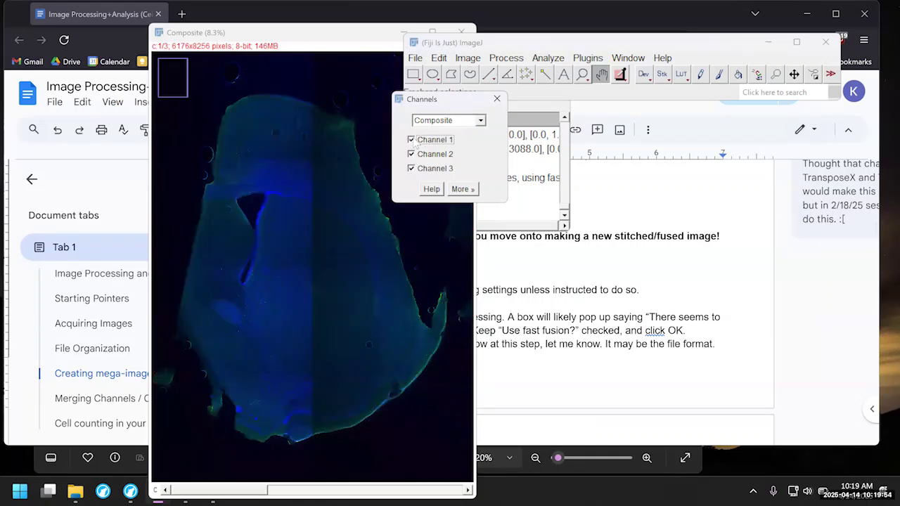
pyautogui.click(422, 142)
pyautogui.click(412, 139)
# Compare channel combinations, finishing with red NeuN hidden and blue DAPI and green DFB shown.
pyautogui.scroll(3, 252, 275)
pyautogui.scroll(2, 253, 275)
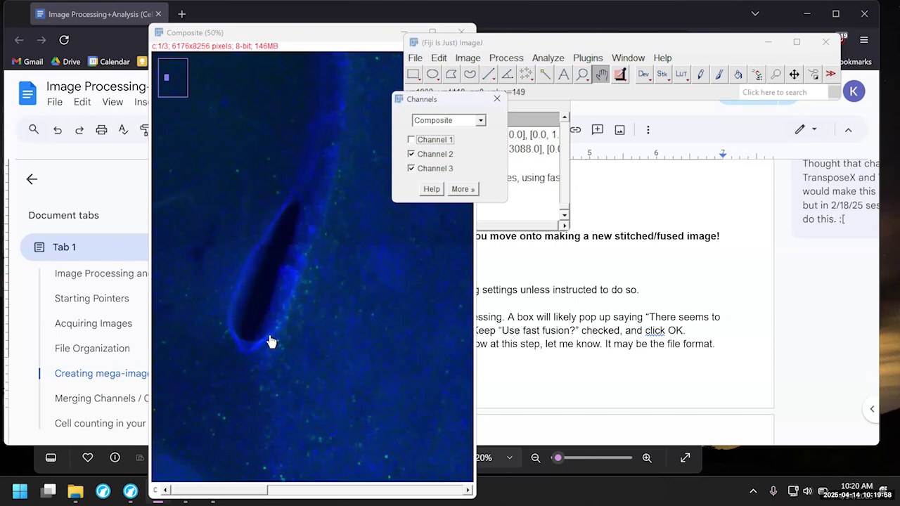
pyautogui.moveTo(270, 341); pyautogui.dragTo(274, 171)
pyautogui.scroll(2, 291, 223)
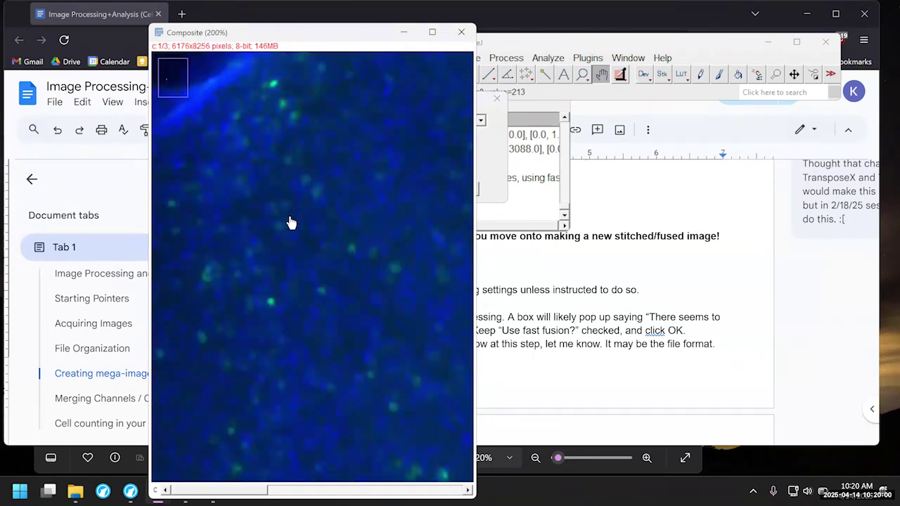
pyautogui.scroll(2, 427, 64)
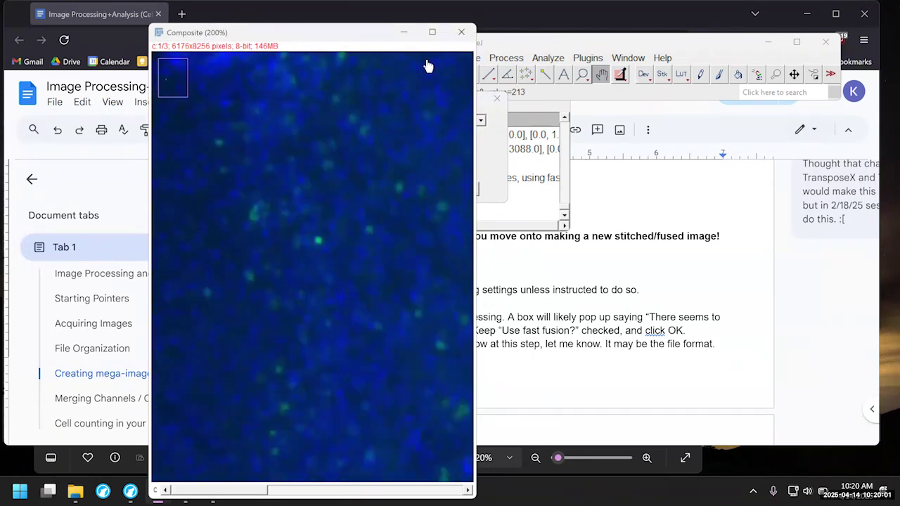
pyautogui.click(484, 156)
pyautogui.click(442, 156)
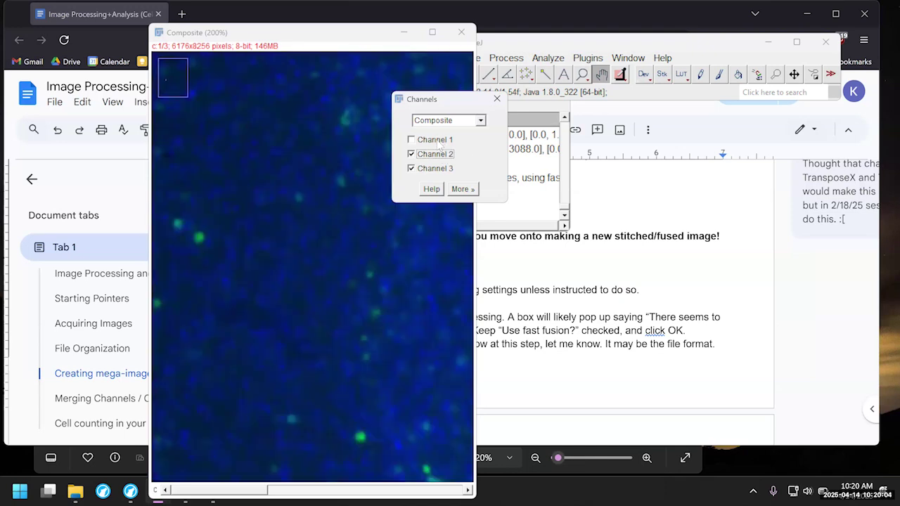
pyautogui.click(440, 141)
pyautogui.click(440, 141)
pyautogui.click(440, 141)
pyautogui.click(440, 142)
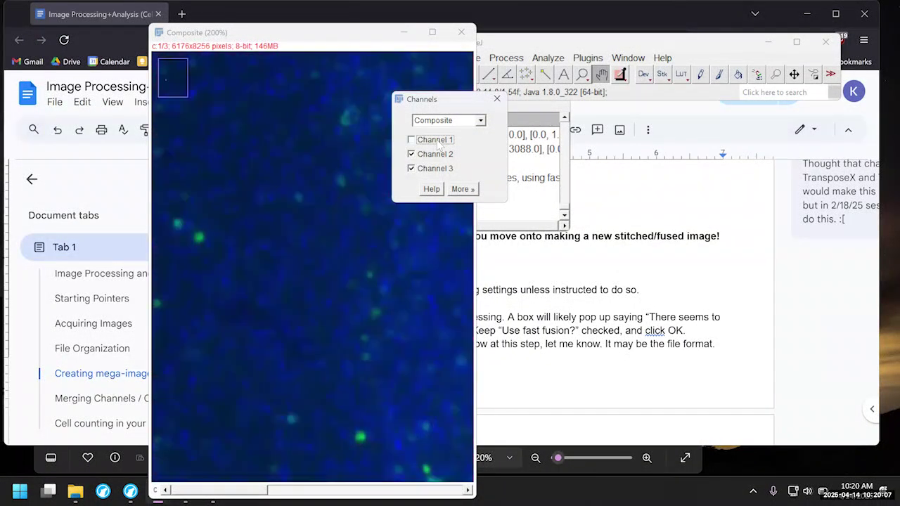
pyautogui.click(497, 98)
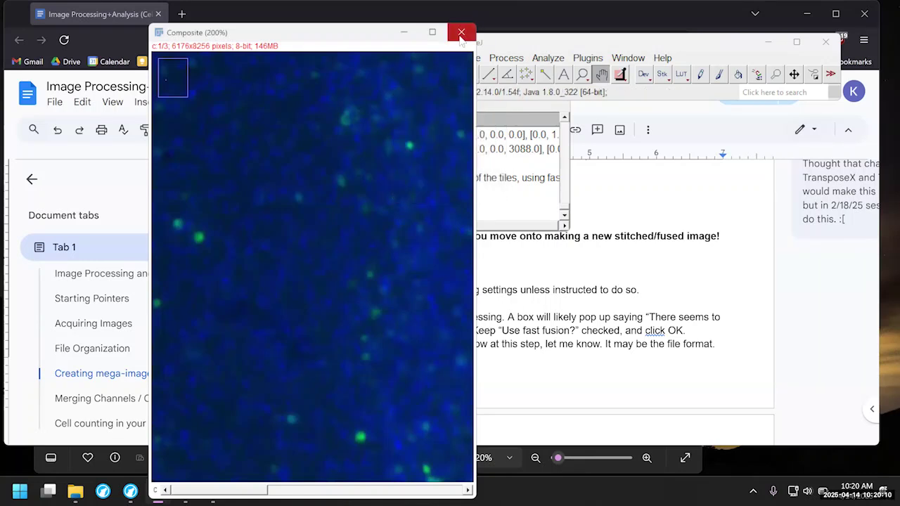